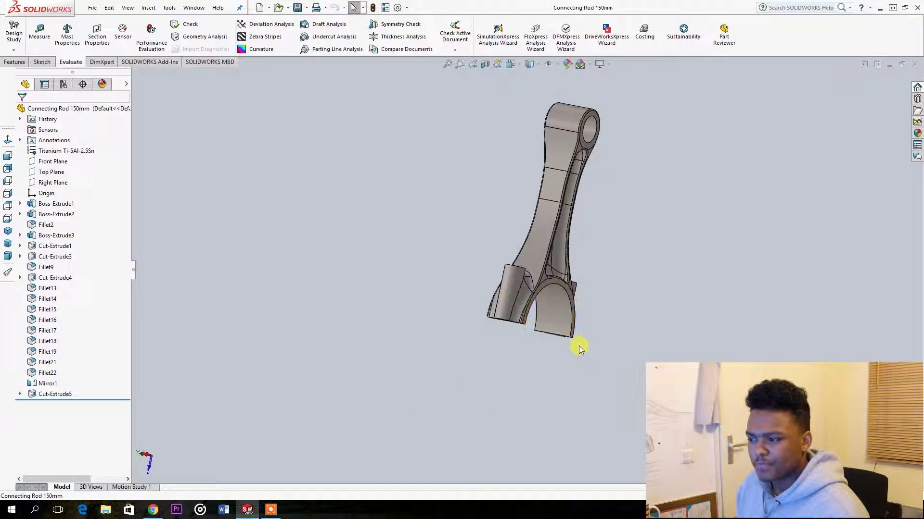
Step: Orbit the connecting rod to inspect the forked big end and its inner arch face
{"action": "middle_click_drag", "start_coordinate": [545, 266], "coordinate": [566, 299]}
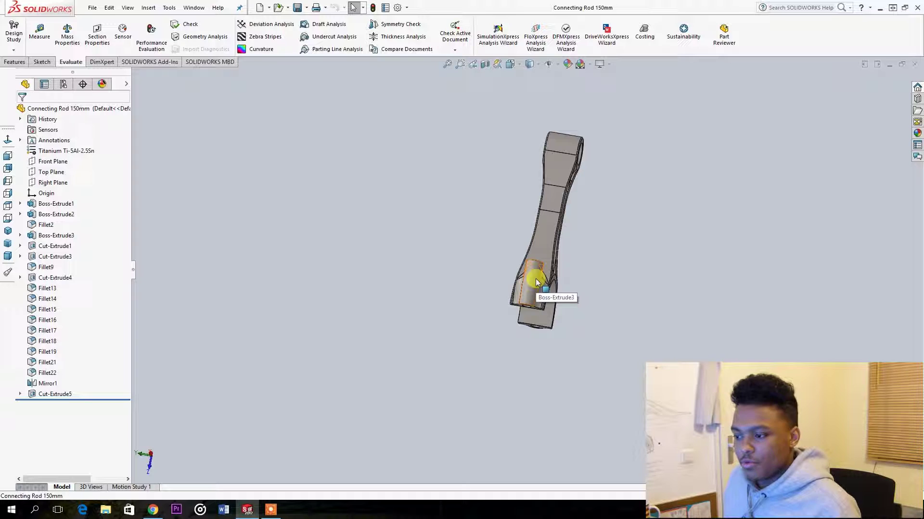
{"action": "middle_click_drag", "start_coordinate": [537, 282], "coordinate": [566, 289]}
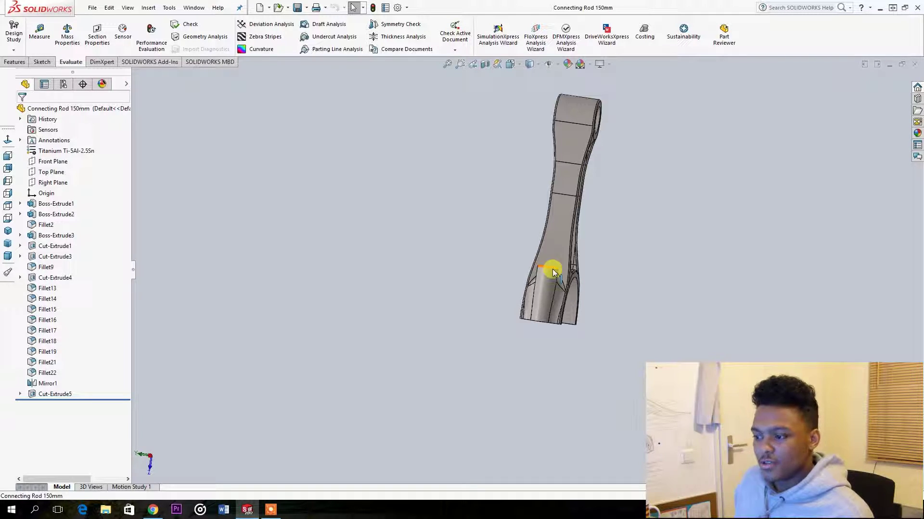
{"action": "left_click", "coordinate": [548, 271]}
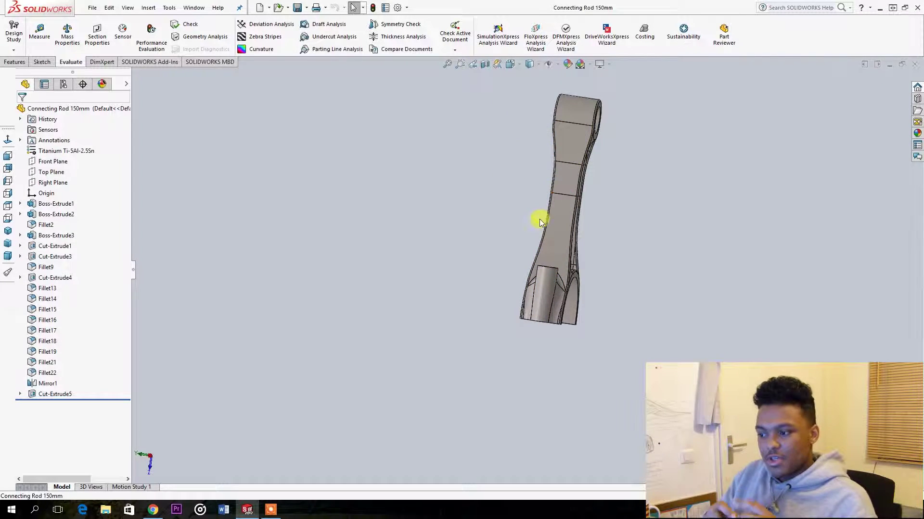
{"action": "mouse_move", "coordinate": [539, 222]}
{"action": "middle_mouse_down"}
{"action": "mouse_move", "coordinate": [535, 212]}
{"action": "mouse_move", "coordinate": [546, 225]}
{"action": "middle_mouse_up"}
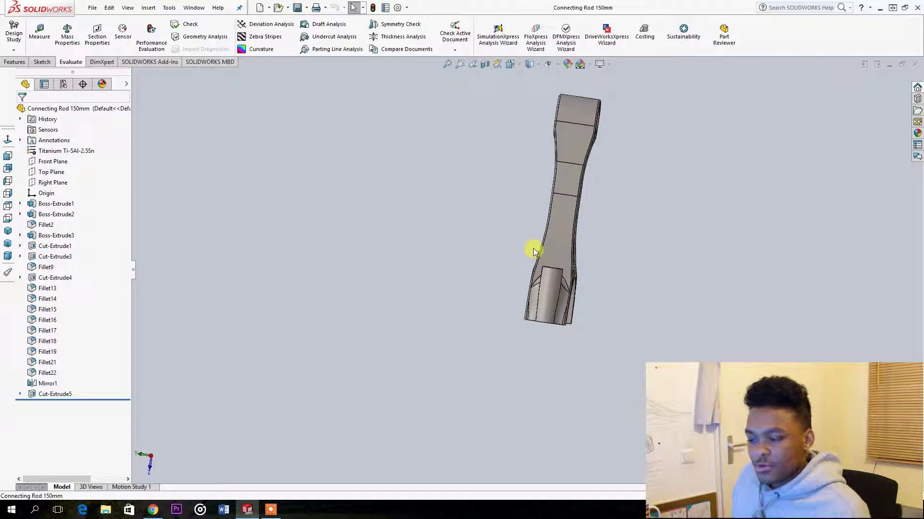
{"action": "middle_click_drag", "start_coordinate": [511, 255], "coordinate": [598, 287]}
{"action": "scroll", "coordinate": [540, 274], "scroll_direction": "up", "scroll_amount": 3}
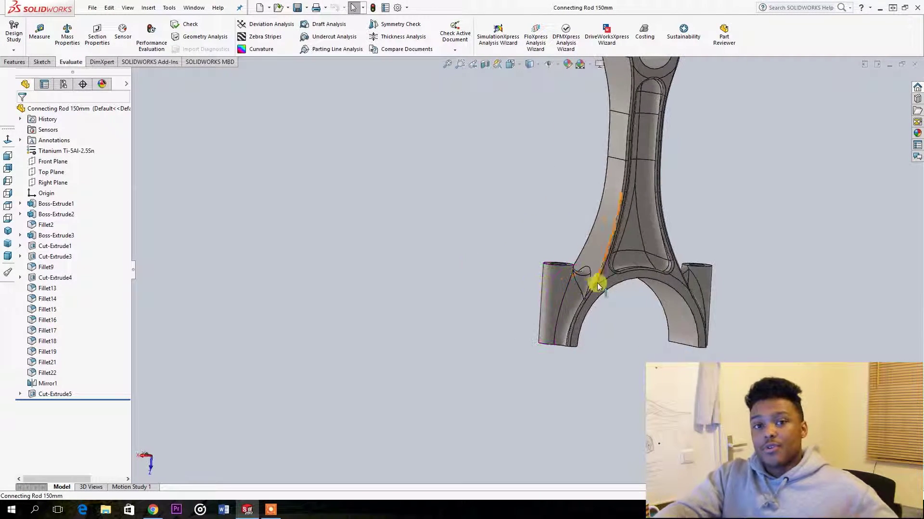
{"action": "scroll", "coordinate": [600, 282], "scroll_direction": "up", "scroll_amount": 2}
{"action": "left_click", "coordinate": [594, 278]}
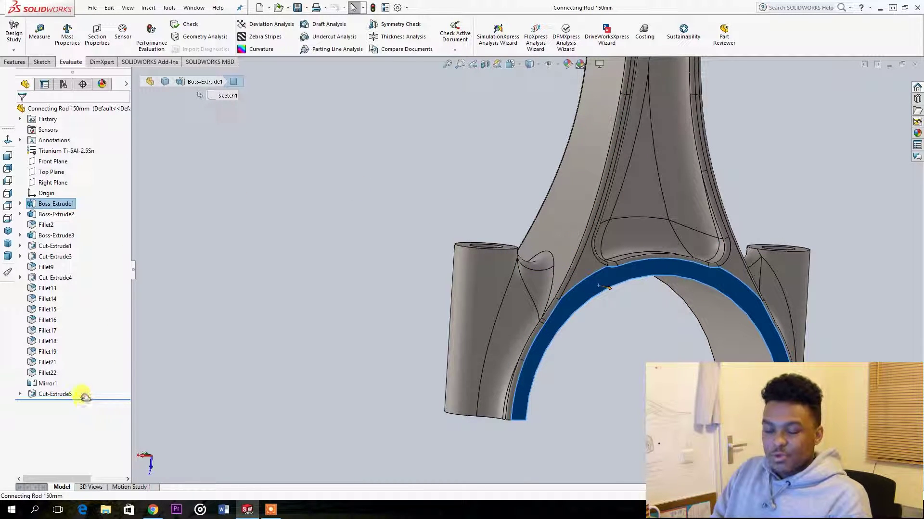
Step: Roll the history back to just after Fillet9 and check the arch and shank faces
{"action": "left_click_drag", "start_coordinate": [84, 397], "coordinate": [90, 272]}
{"action": "middle_click_drag", "start_coordinate": [619, 289], "coordinate": [594, 244]}
{"action": "left_click", "coordinate": [612, 259]}
{"action": "left_click", "coordinate": [594, 243]}
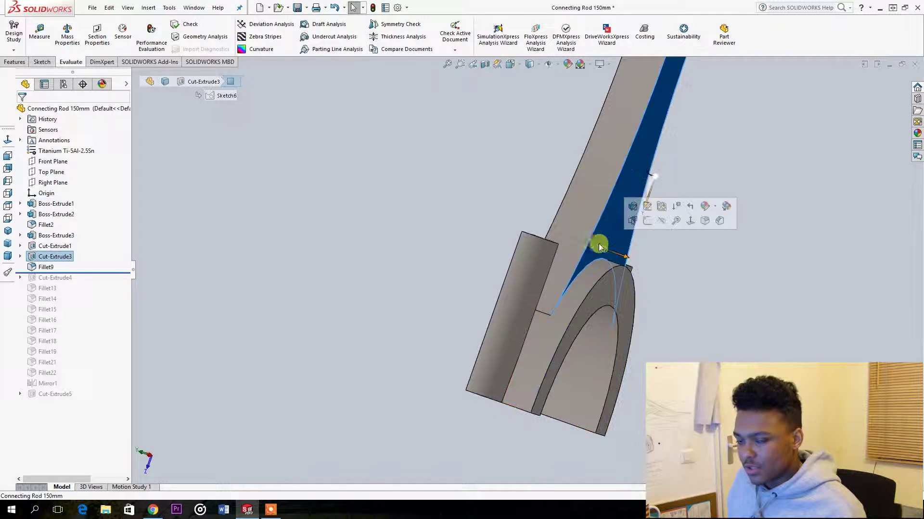
{"action": "left_click", "coordinate": [602, 289]}
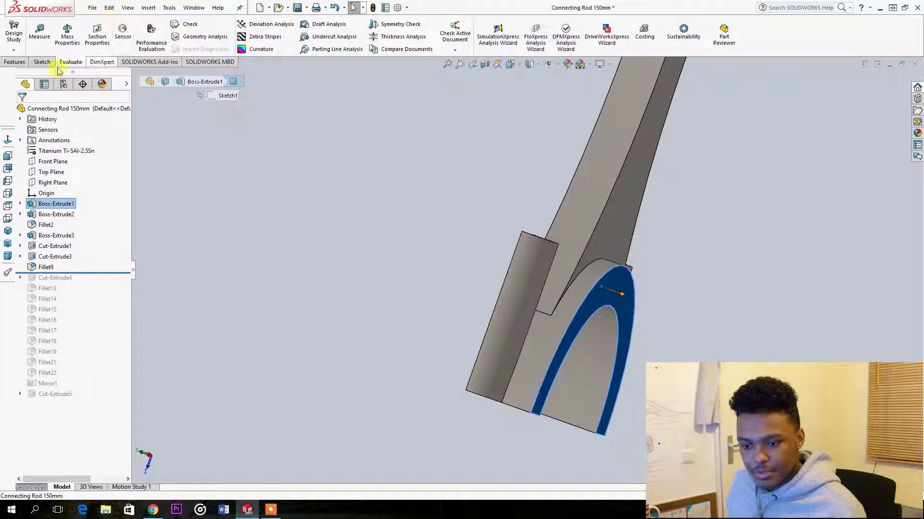
Step: Edit Boss-Extrude2, view its detailed preview, and cancel without changes
{"action": "left_click", "coordinate": [15, 62]}
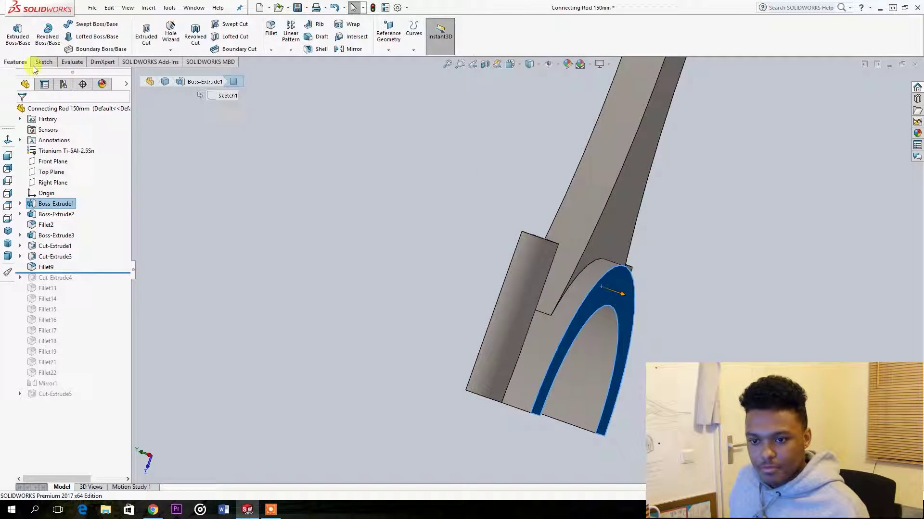
{"action": "right_click", "coordinate": [570, 290]}
{"action": "left_click", "coordinate": [583, 254]}
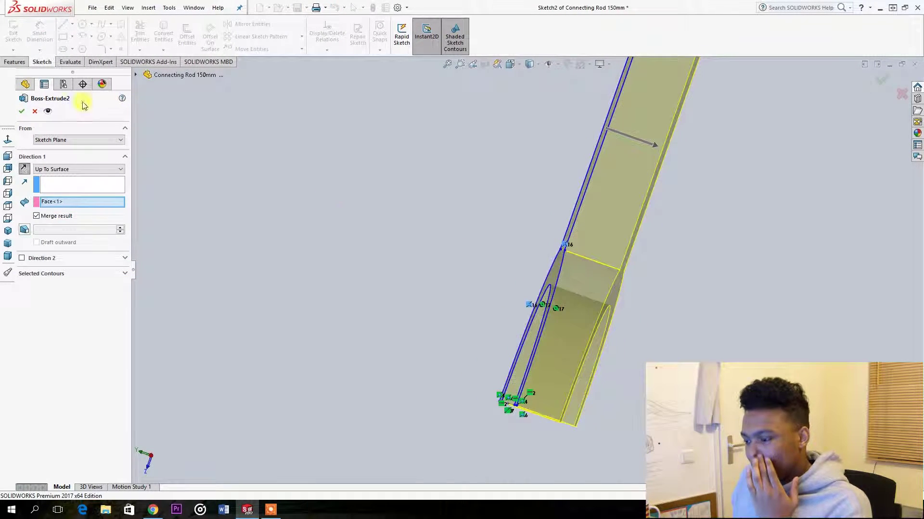
{"action": "left_click", "coordinate": [47, 112]}
{"action": "left_click", "coordinate": [23, 110]}
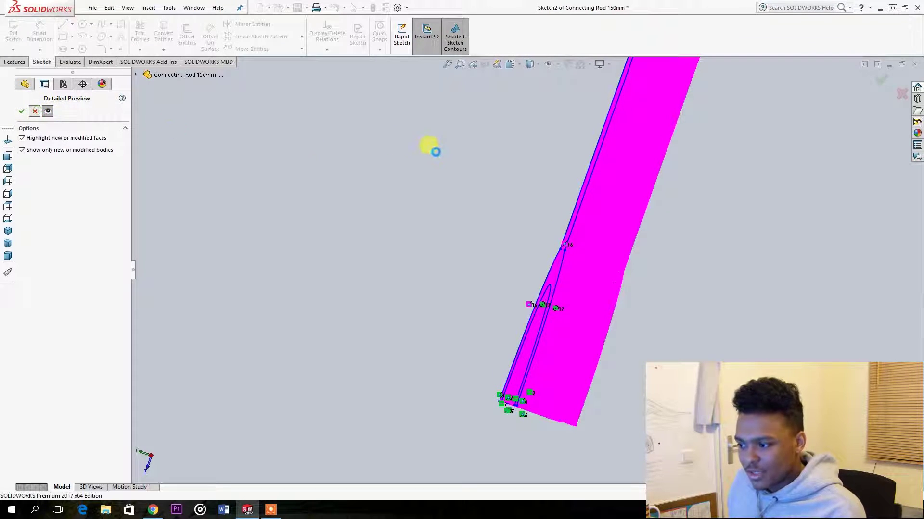
Step: Sketch on the fork's arch face using its converted edges
{"action": "left_click", "coordinate": [624, 291]}
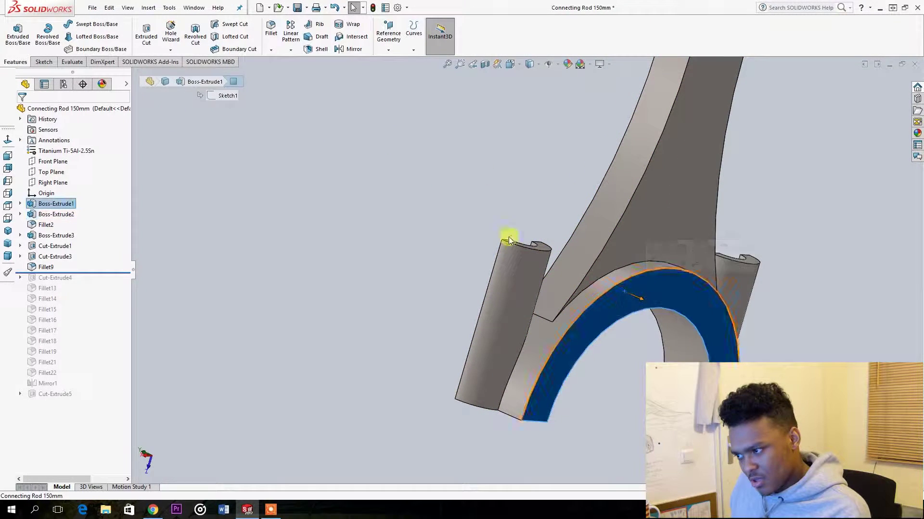
{"action": "left_click", "coordinate": [44, 62]}
{"action": "left_click", "coordinate": [13, 32]}
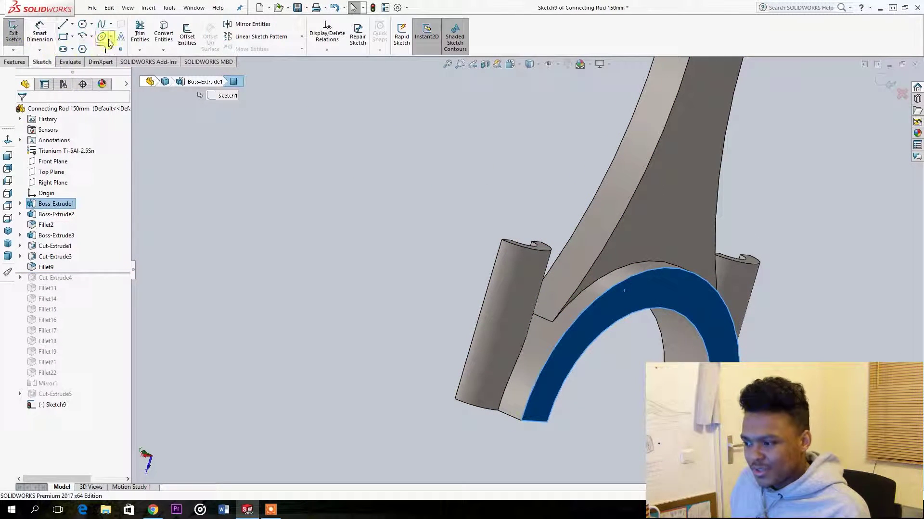
{"action": "left_click", "coordinate": [155, 34]}
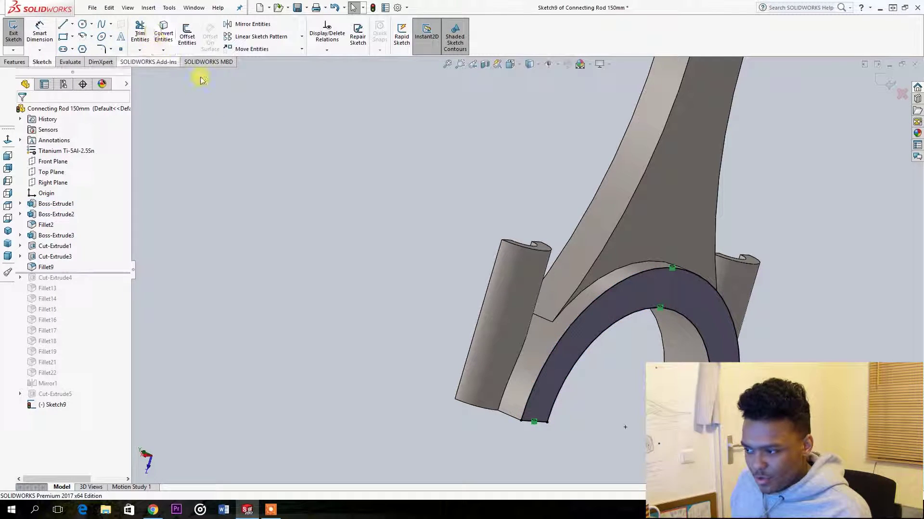
Step: Trial an extruded cut from the sketch at 5 mm, then 3.5 mm deep
{"action": "left_click", "coordinate": [15, 61]}
{"action": "left_click", "coordinate": [147, 35]}
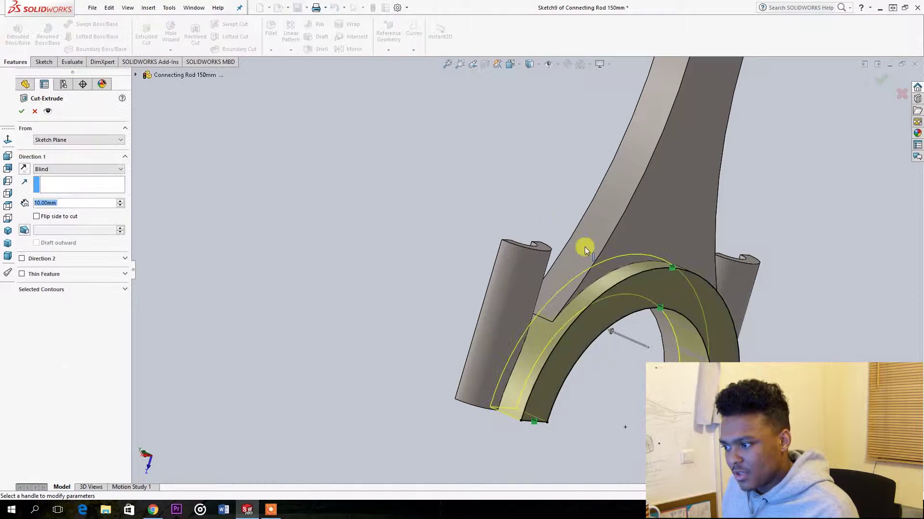
{"action": "middle_click_drag", "start_coordinate": [617, 274], "coordinate": [606, 276]}
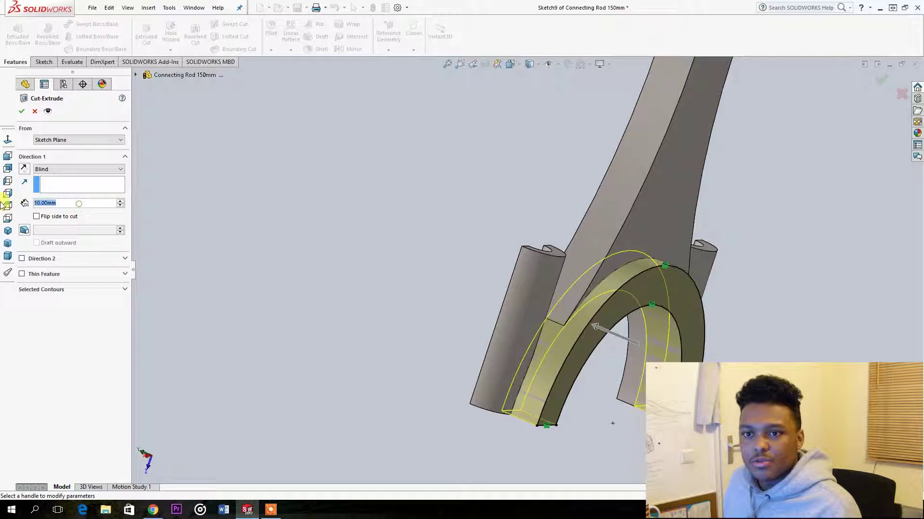
{"action": "type", "text": "5"}
{"action": "key", "text": "Return"}
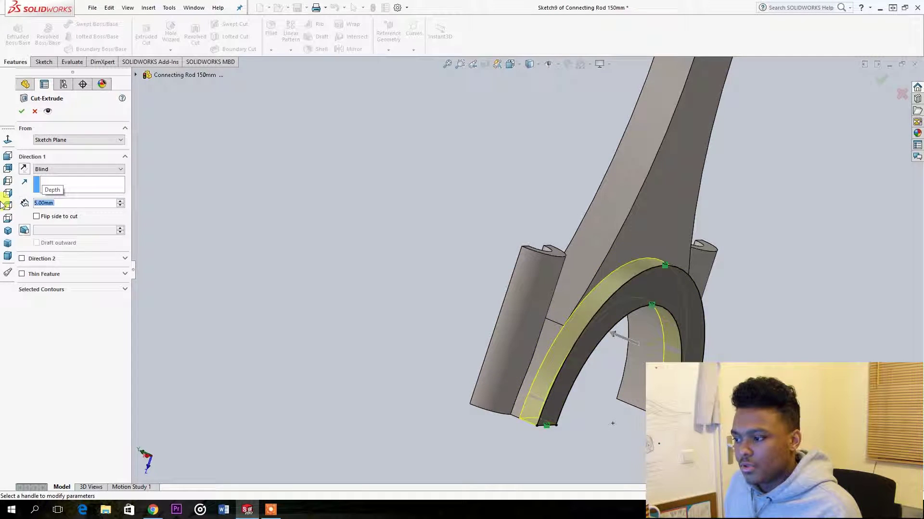
{"action": "key", "text": "BackSpace"}
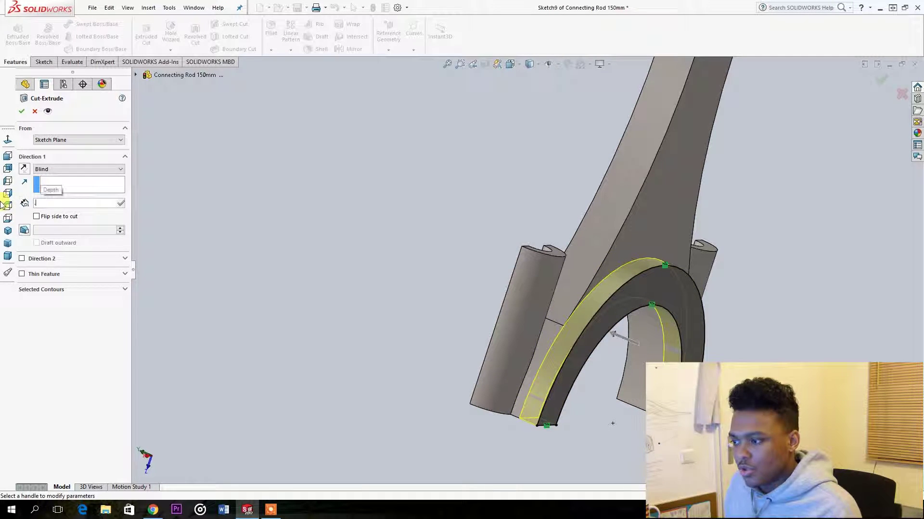
{"action": "type", "text": "3.5"}
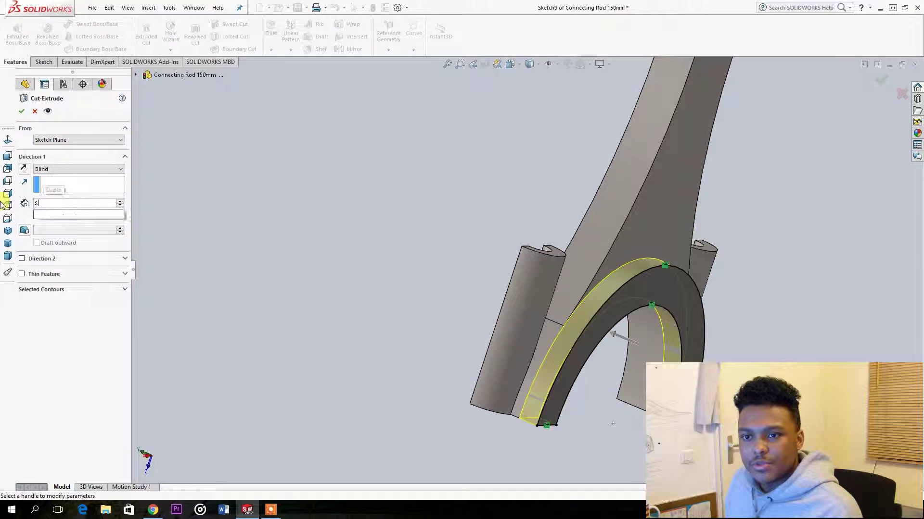
{"action": "key", "text": "Return"}
{"action": "key", "text": "Return"}
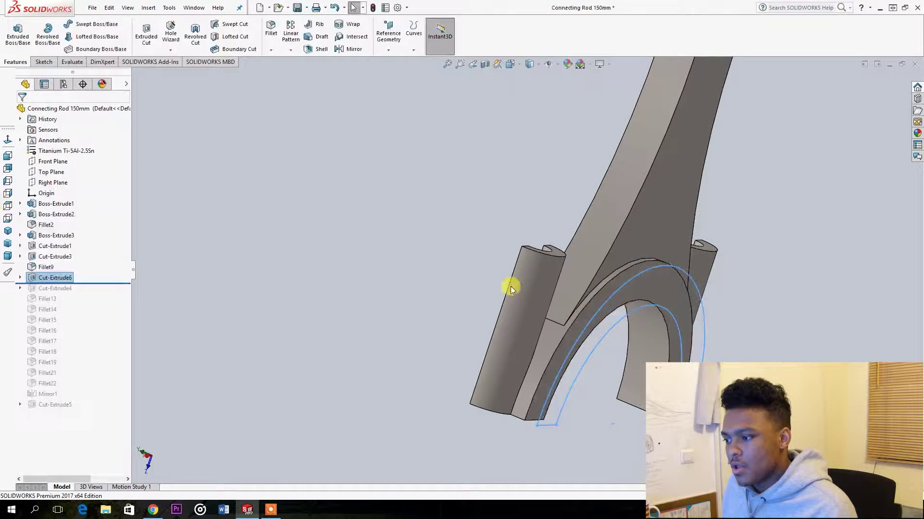
Step: Undo the trial cut and roll the history forward past Cut-Extrude5
{"action": "middle_click_drag", "start_coordinate": [509, 284], "coordinate": [705, 295]}
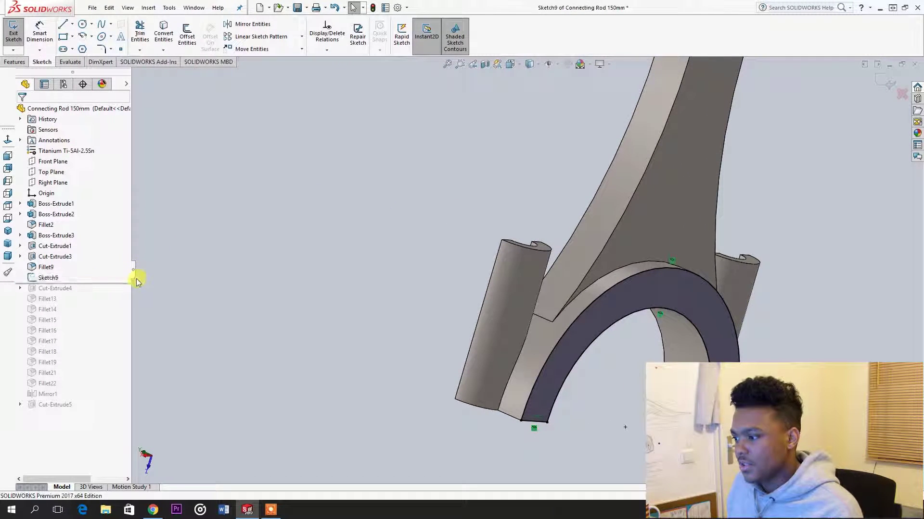
{"action": "key", "text": "ctrl+z"}
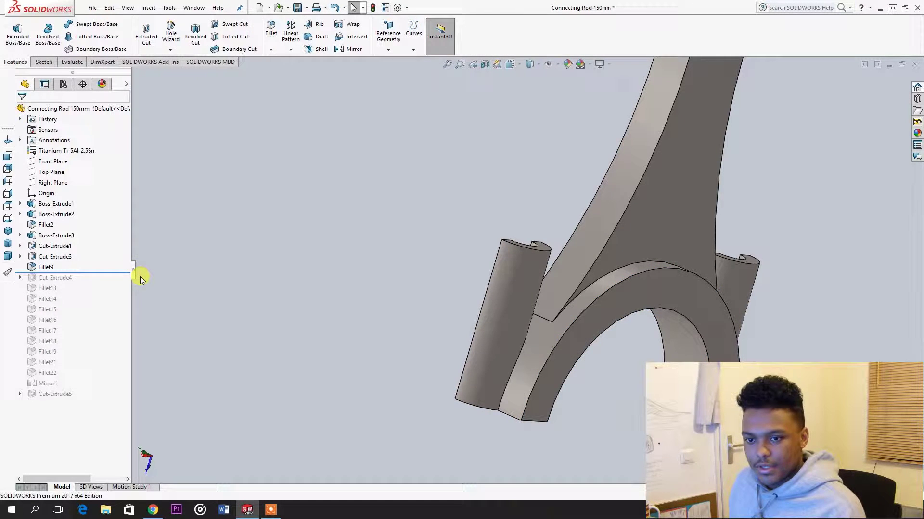
{"action": "left_click_drag", "start_coordinate": [115, 272], "coordinate": [103, 406]}
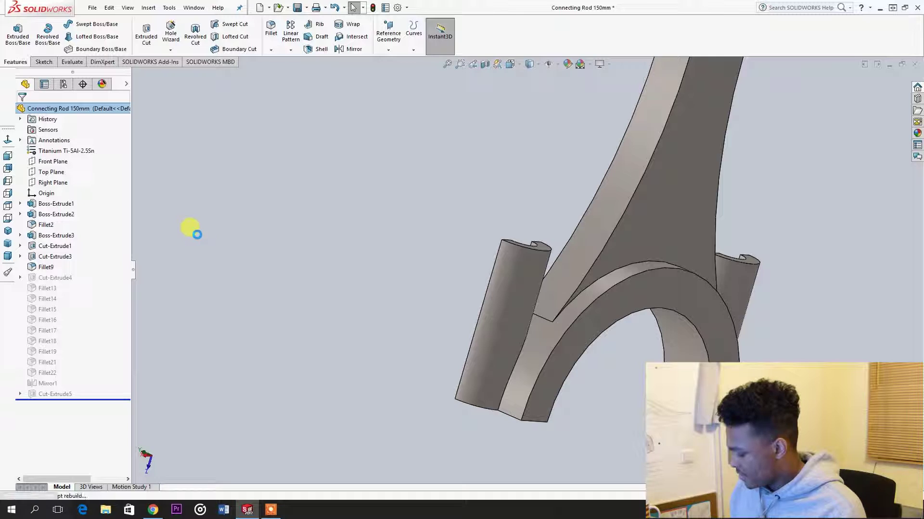
Step: Review the Mass Properties report, then roll the history back below Fillet9
{"action": "left_click", "coordinate": [42, 63]}
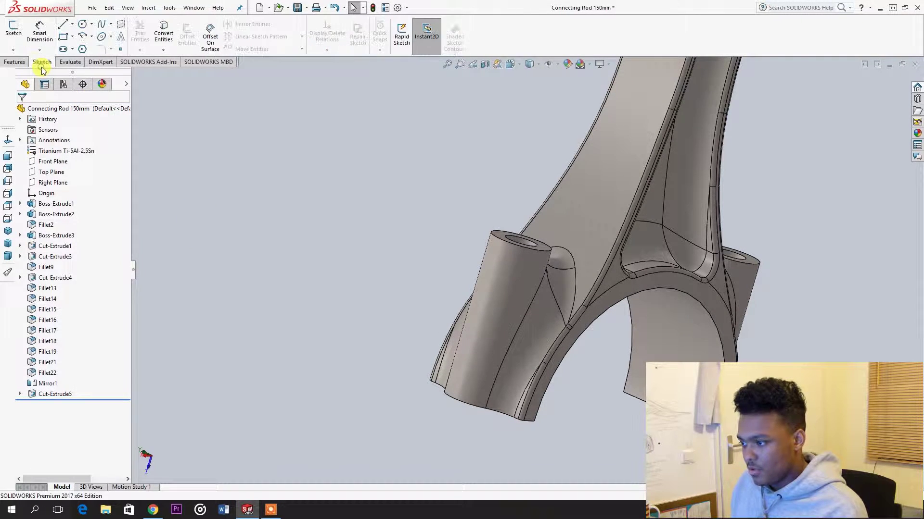
{"action": "left_click", "coordinate": [61, 64]}
{"action": "left_click", "coordinate": [63, 39]}
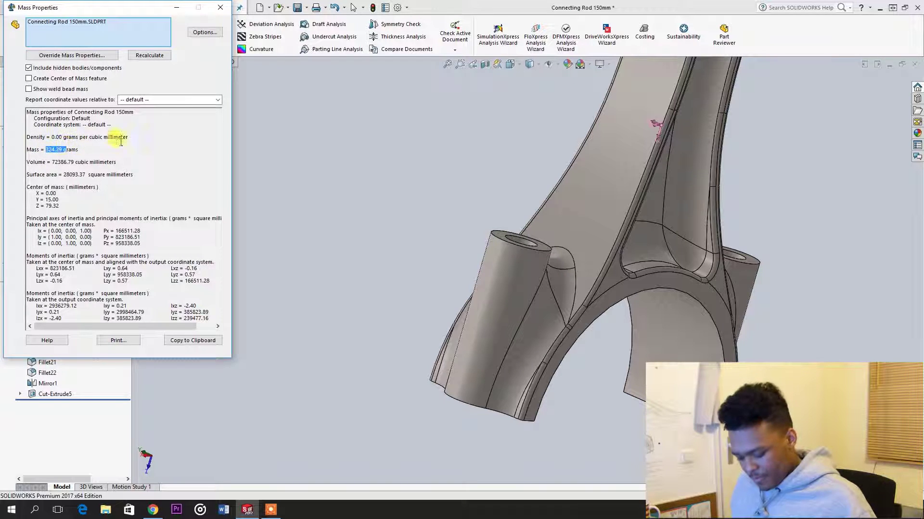
{"action": "left_click", "coordinate": [220, 7]}
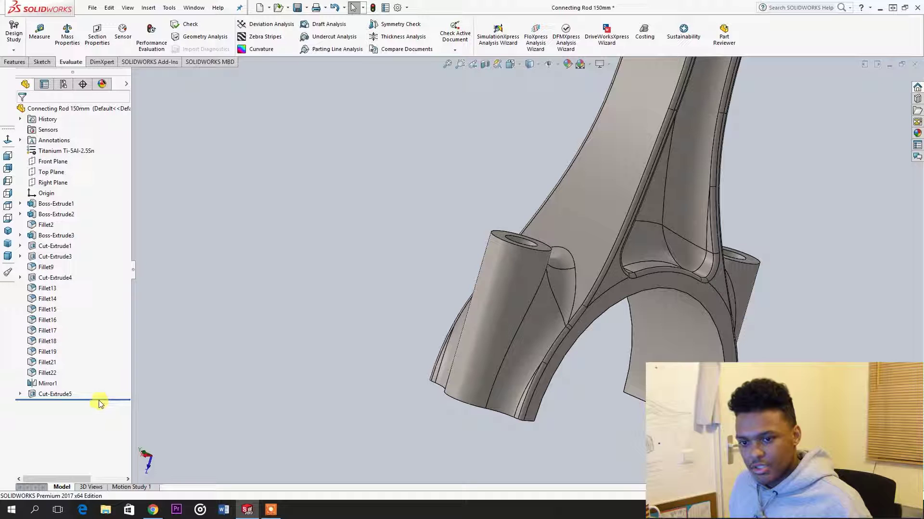
{"action": "left_click_drag", "start_coordinate": [98, 402], "coordinate": [101, 283]}
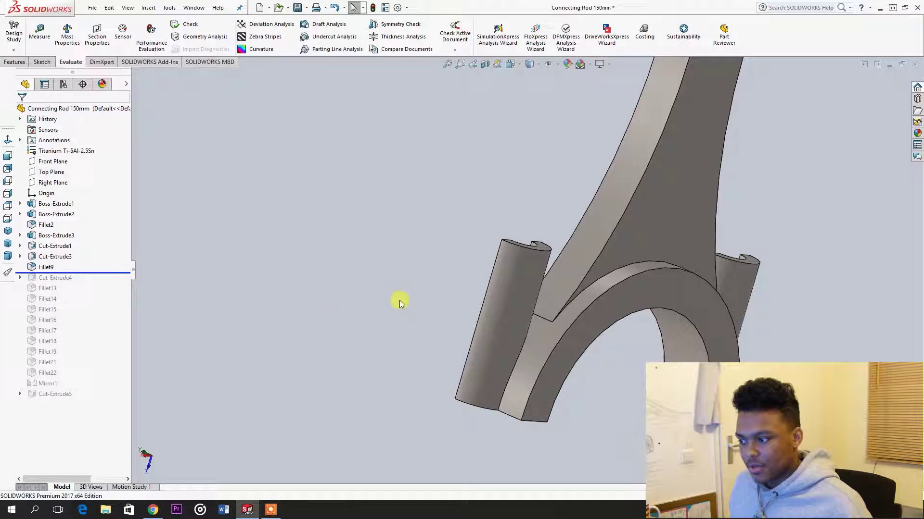
Step: Convert the big-end ring face's edges into a sketch and cut it 3.50mm deep as Cut-Extrude7
{"action": "left_click", "coordinate": [631, 297]}
{"action": "left_click", "coordinate": [42, 62]}
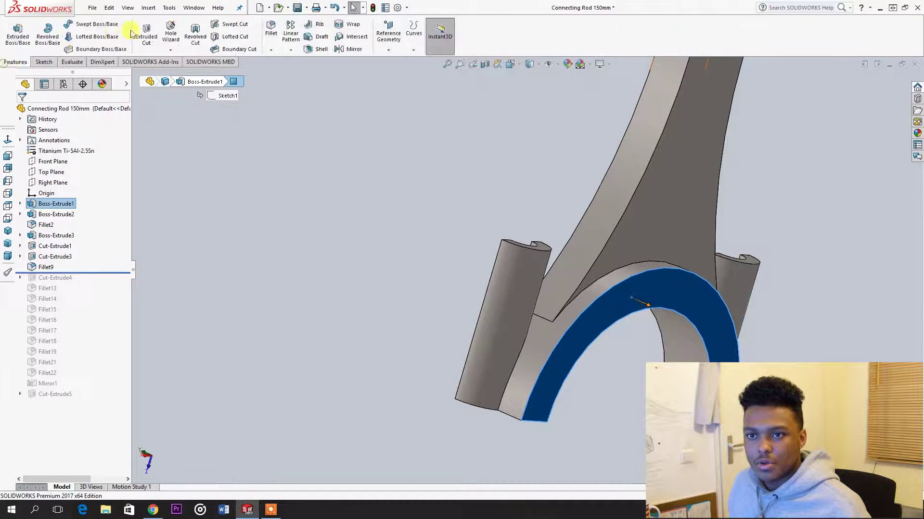
{"action": "left_click", "coordinate": [13, 34]}
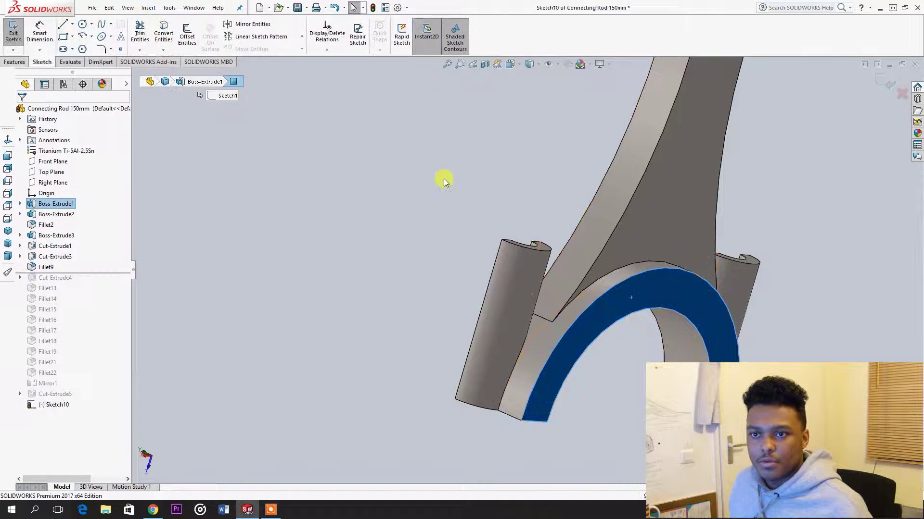
{"action": "left_click", "coordinate": [163, 39]}
{"action": "left_click", "coordinate": [15, 61]}
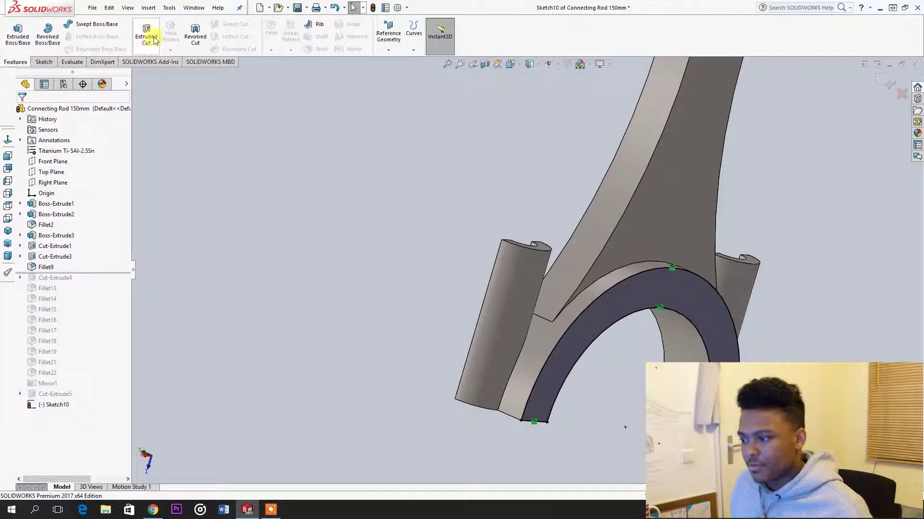
{"action": "left_click", "coordinate": [155, 41]}
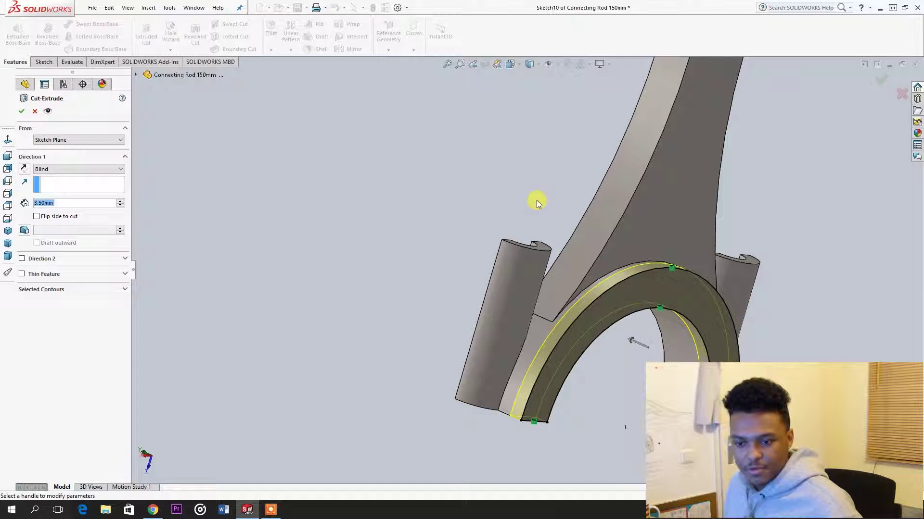
{"action": "key", "text": "Return"}
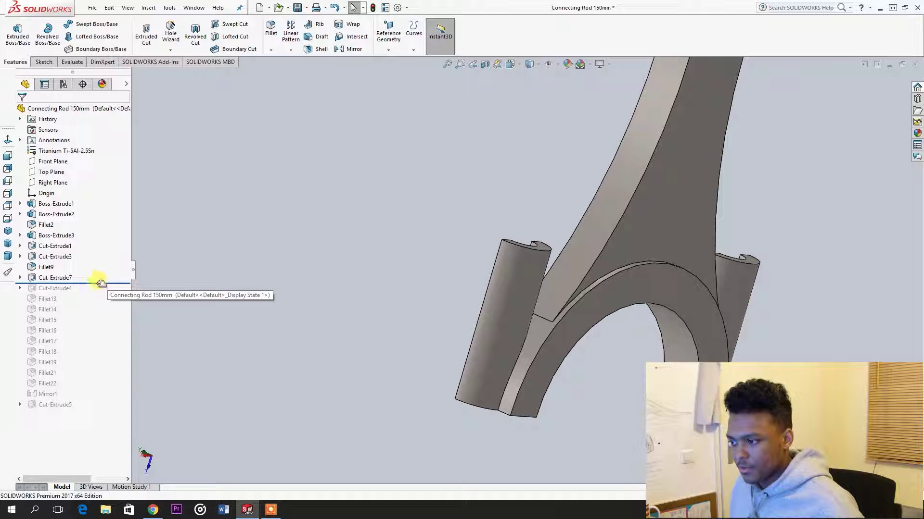
Step: Roll the model forward to include every feature and view it from below
{"action": "left_click_drag", "start_coordinate": [101, 283], "coordinate": [87, 441]}
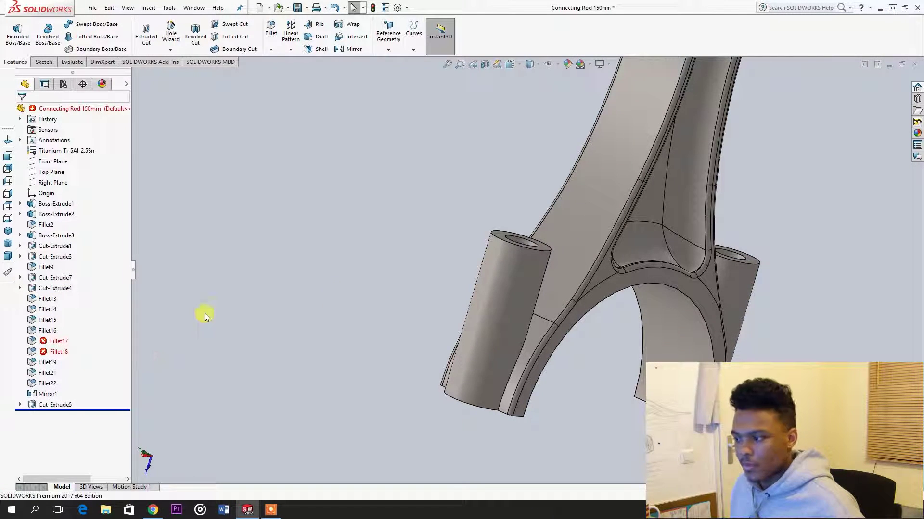
{"action": "middle_click_drag", "start_coordinate": [204, 314], "coordinate": [492, 309]}
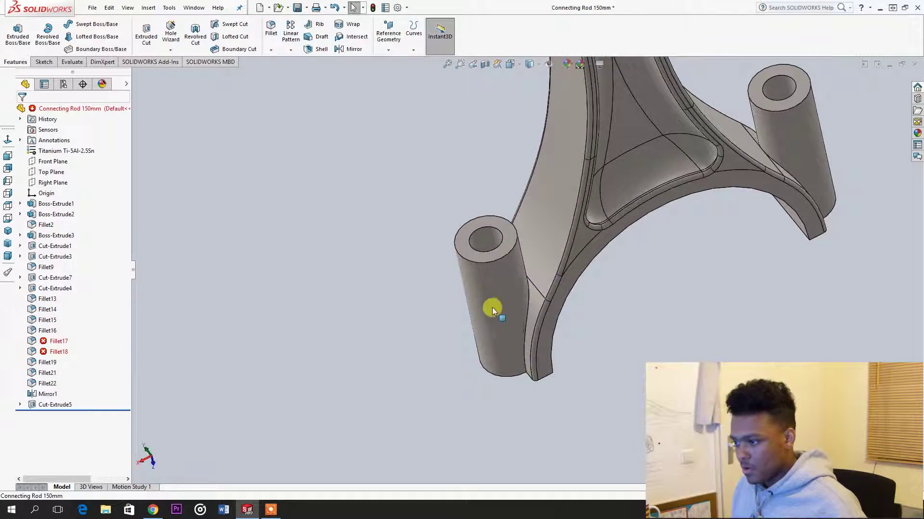
{"action": "left_click", "coordinate": [527, 312]}
{"action": "left_click", "coordinate": [328, 307]}
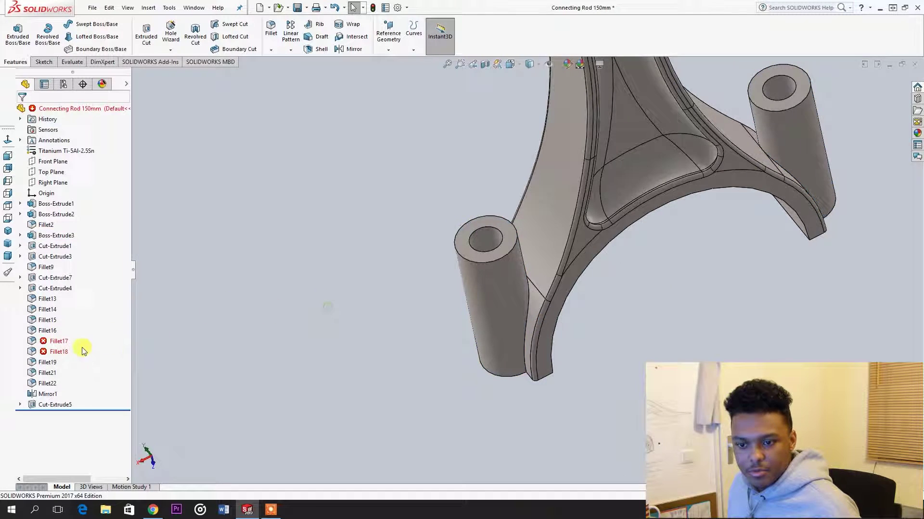
Step: Delete Fillet17 and Fillet18, then roll the history back to after Fillet15
{"action": "left_click", "coordinate": [59, 341]}
{"action": "left_click", "coordinate": [59, 352], "text": "ctrl"}
{"action": "right_click", "coordinate": [60, 354]}
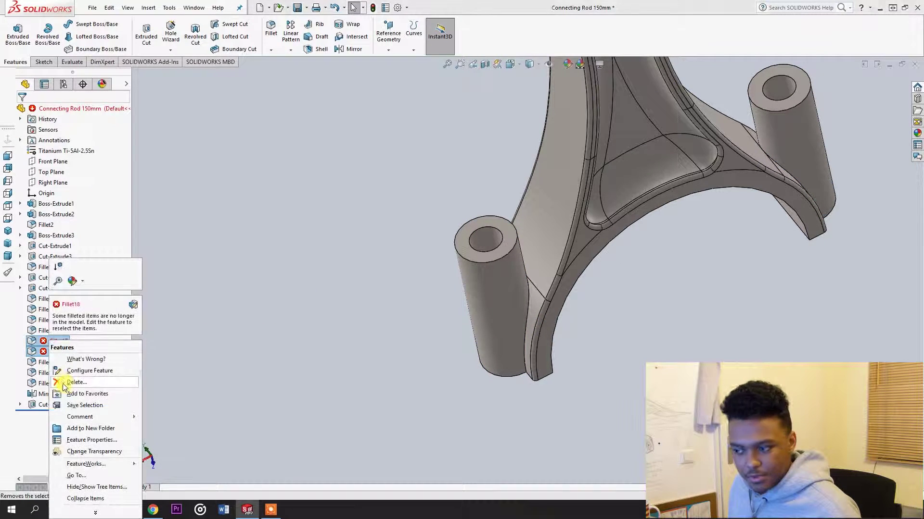
{"action": "left_click", "coordinate": [77, 382]}
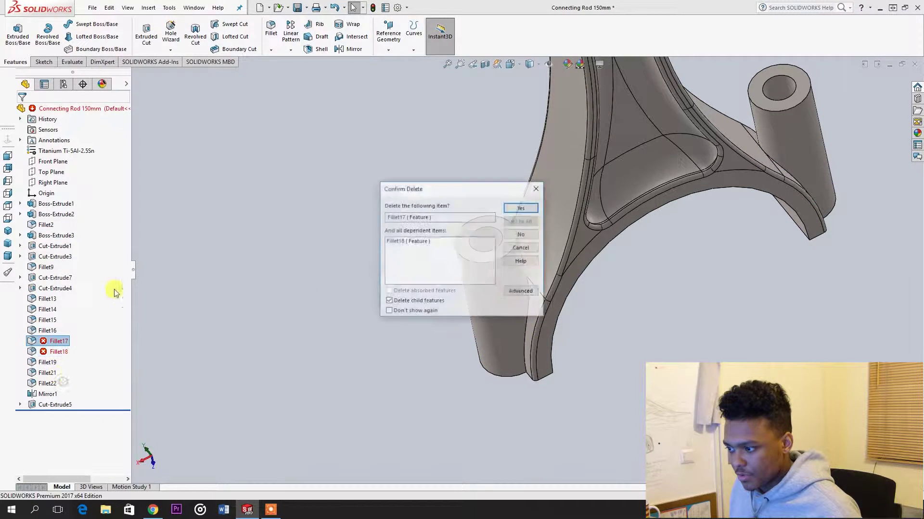
{"action": "left_click", "coordinate": [521, 207]}
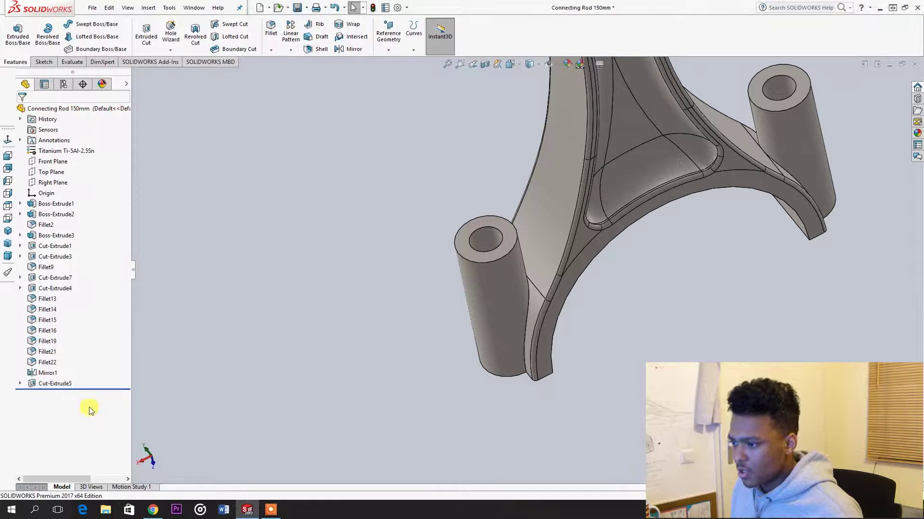
{"action": "left_click_drag", "start_coordinate": [91, 387], "coordinate": [87, 326]}
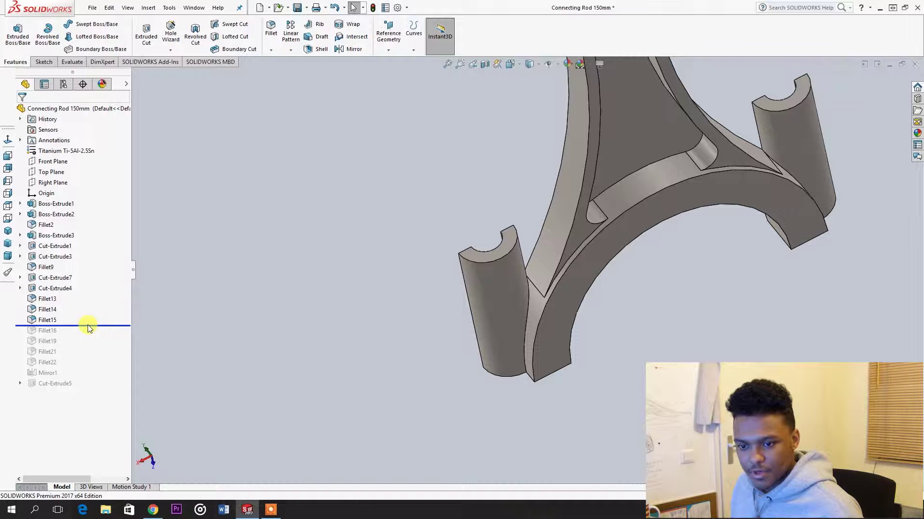
Step: Roll forward to after Mirror1 and start a 5mm fillet on the left boss edge
{"action": "left_click_drag", "start_coordinate": [91, 325], "coordinate": [71, 376]}
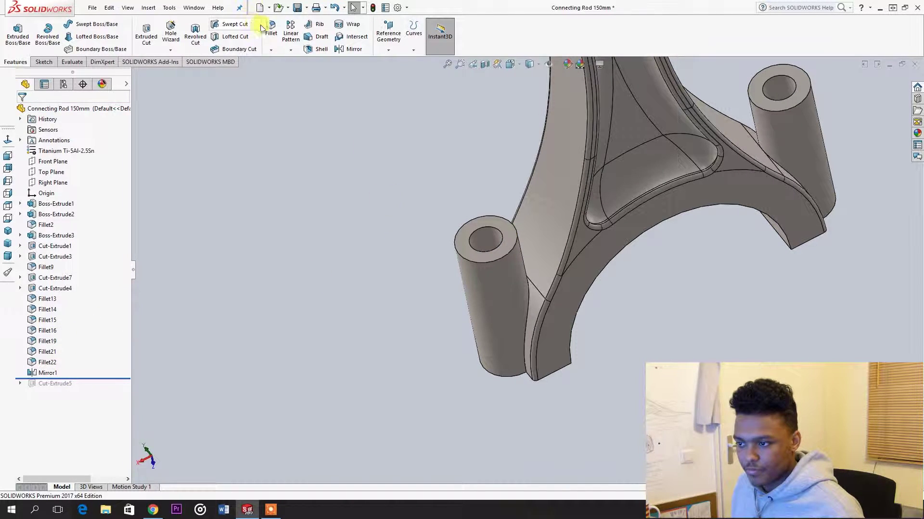
{"action": "key", "text": "Return"}
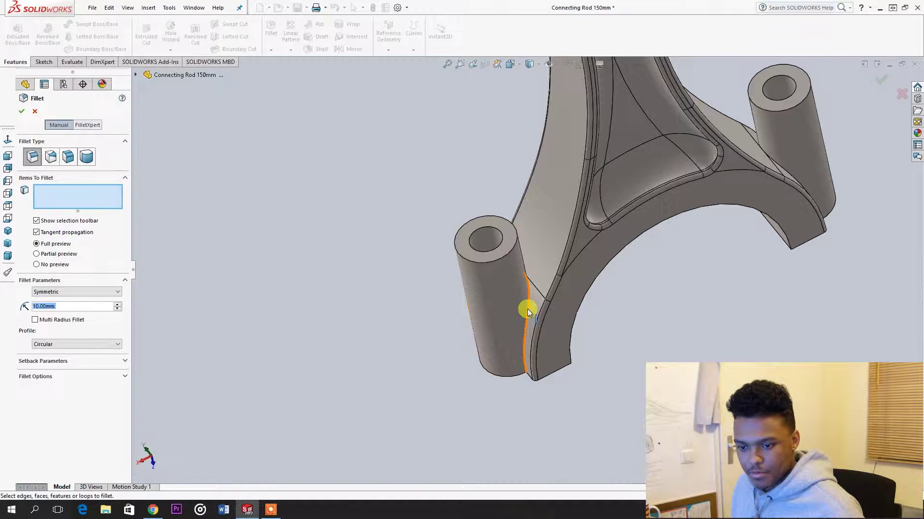
{"action": "left_click", "coordinate": [528, 308]}
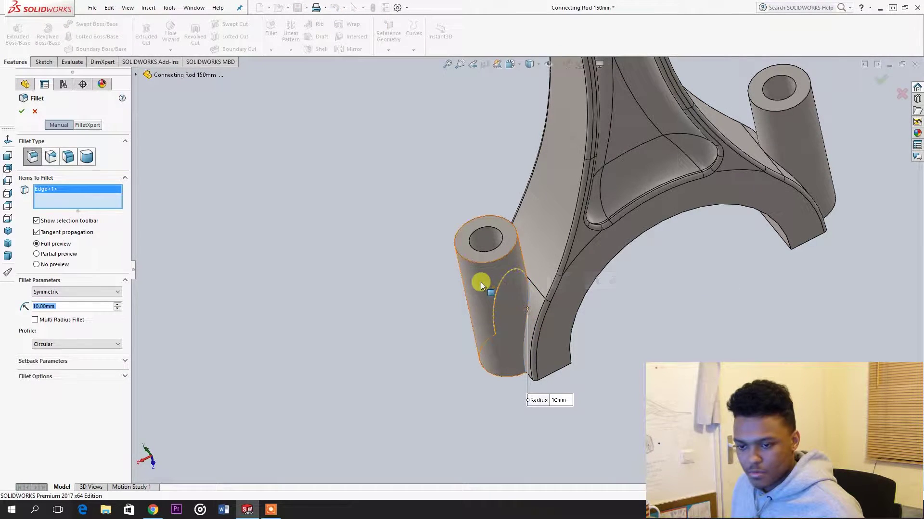
{"action": "type", "text": "5"}
{"action": "key", "text": "Return"}
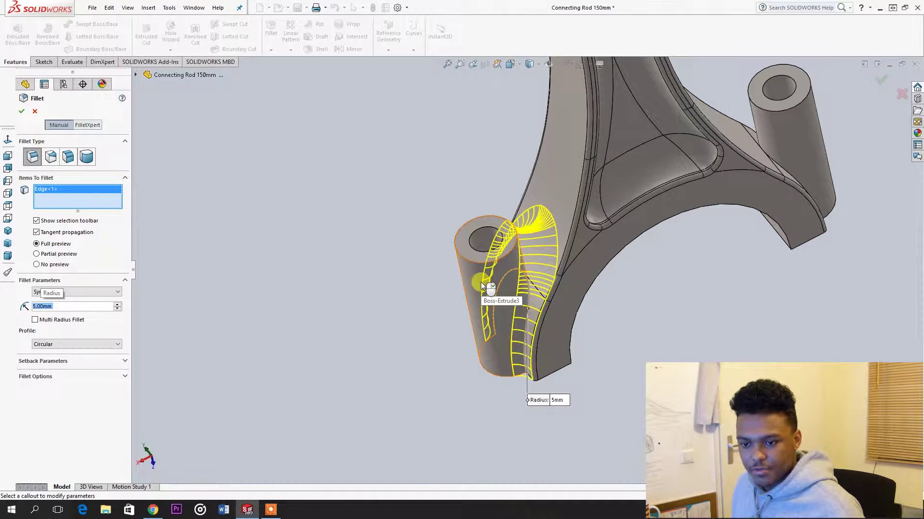
Step: Add the right boss edge, try 6mm then 5mm radius, and cancel the fillet
{"action": "left_click", "coordinate": [780, 167]}
{"action": "middle_click_drag", "start_coordinate": [782, 172], "coordinate": [474, 260]}
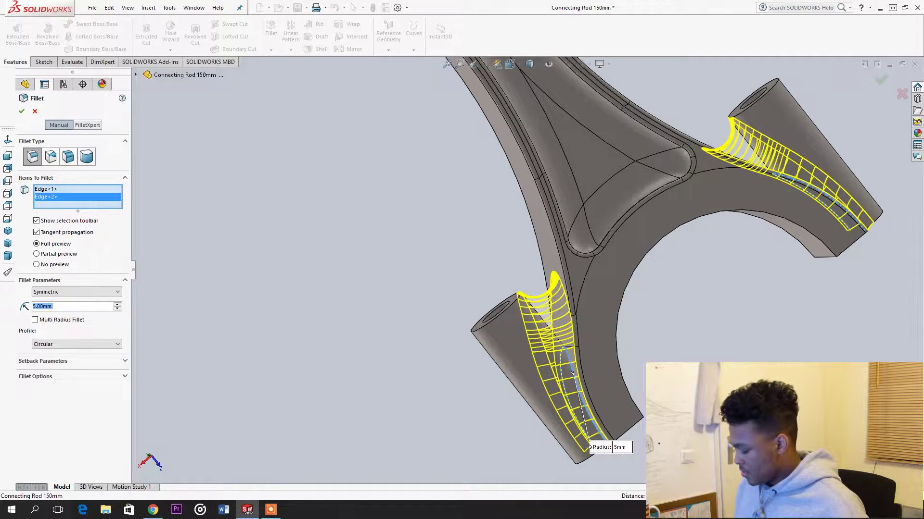
{"action": "left_click", "coordinate": [65, 307]}
{"action": "type", "text": "6"}
{"action": "key", "text": "Return"}
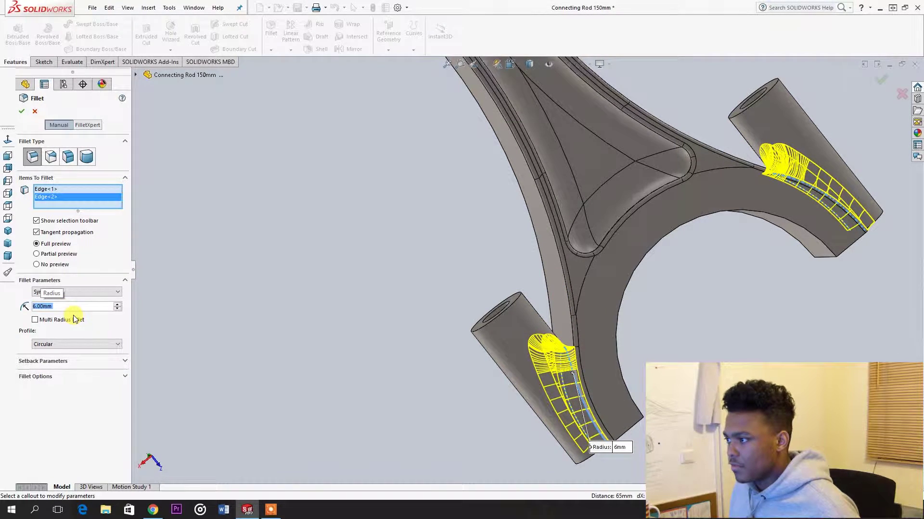
{"action": "type", "text": "5"}
{"action": "key", "text": "Return"}
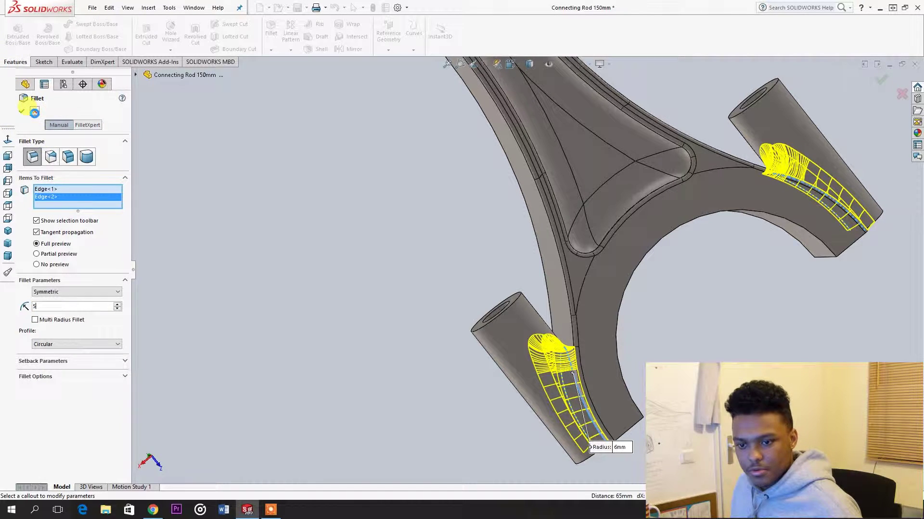
{"action": "left_click", "coordinate": [35, 111]}
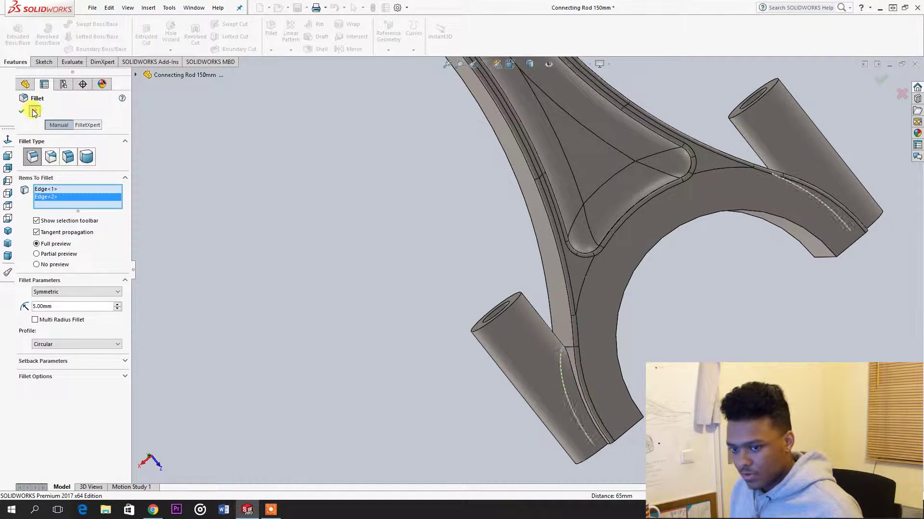
Step: Change Boss-Extrude3's depth from 40mm to 25mm
{"action": "left_click", "coordinate": [522, 354]}
{"action": "right_click", "coordinate": [522, 353]}
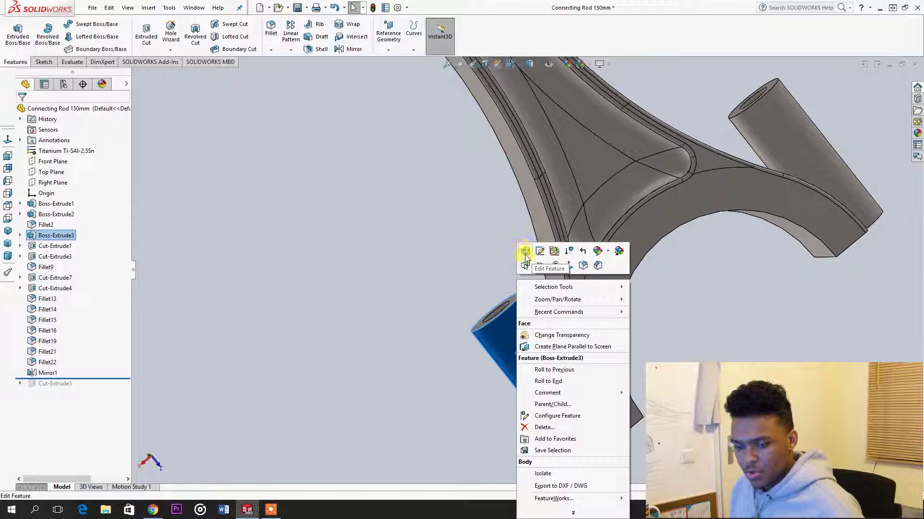
{"action": "left_click", "coordinate": [526, 255]}
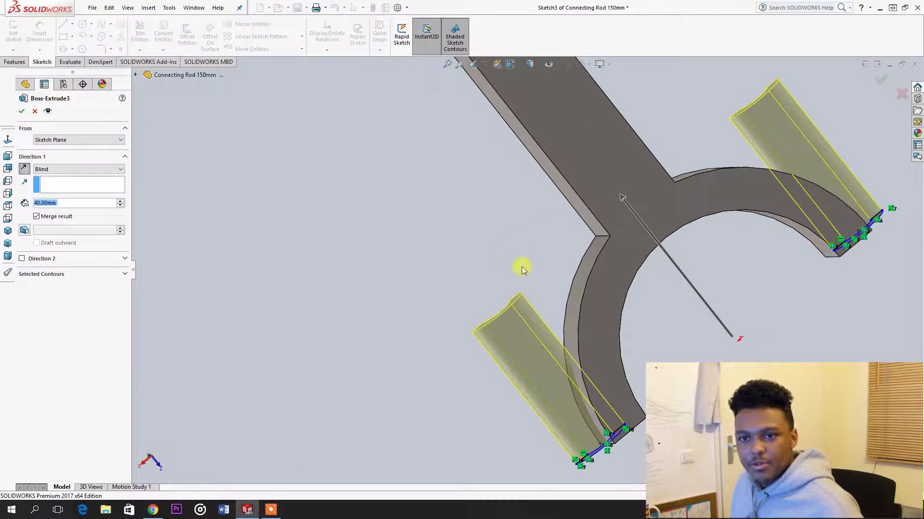
{"action": "middle_click_drag", "start_coordinate": [522, 268], "coordinate": [484, 232]}
{"action": "scroll", "coordinate": [479, 232], "scroll_direction": "down", "scroll_amount": 2}
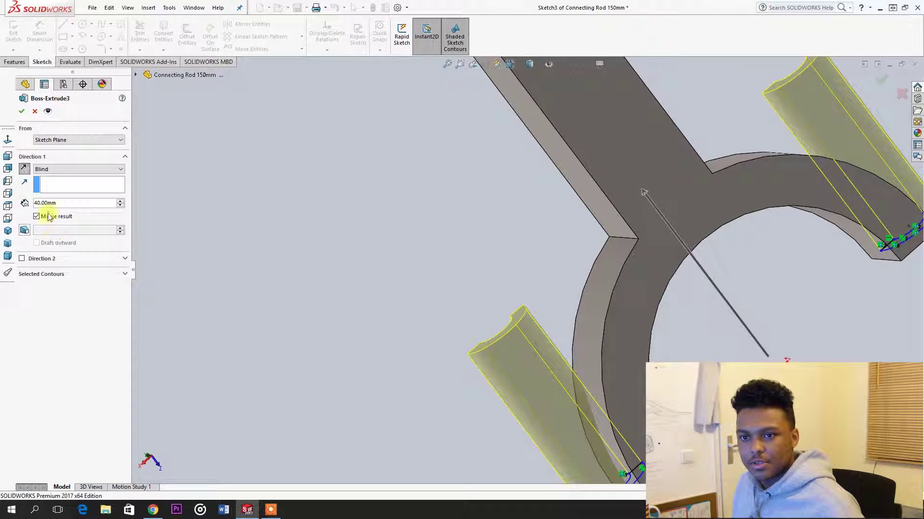
{"action": "left_click", "coordinate": [72, 203]}
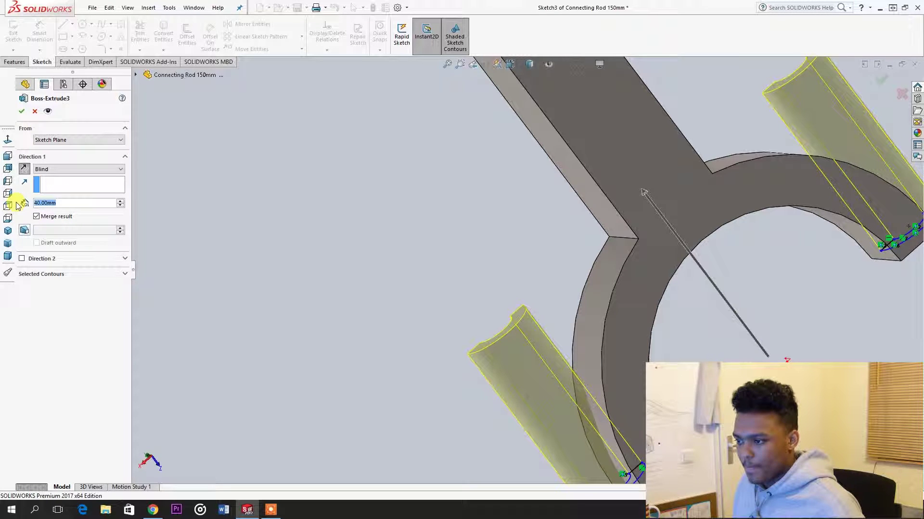
{"action": "type", "text": "25"}
{"action": "key", "text": "Return"}
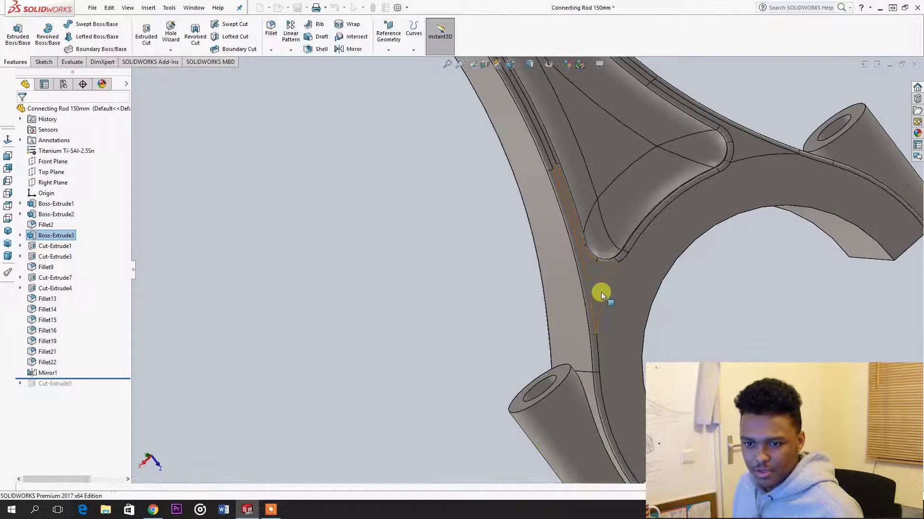
Step: Edit Boss-Extrude3 again and set its depth to 30mm
{"action": "left_click", "coordinate": [601, 292]}
{"action": "middle_click_drag", "start_coordinate": [601, 292], "coordinate": [621, 265]}
{"action": "right_click", "coordinate": [521, 404]}
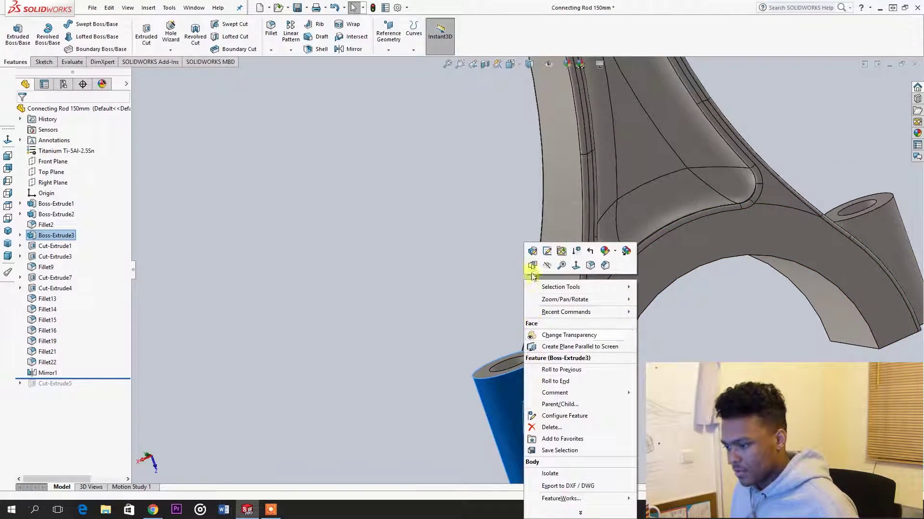
{"action": "left_click", "coordinate": [532, 251]}
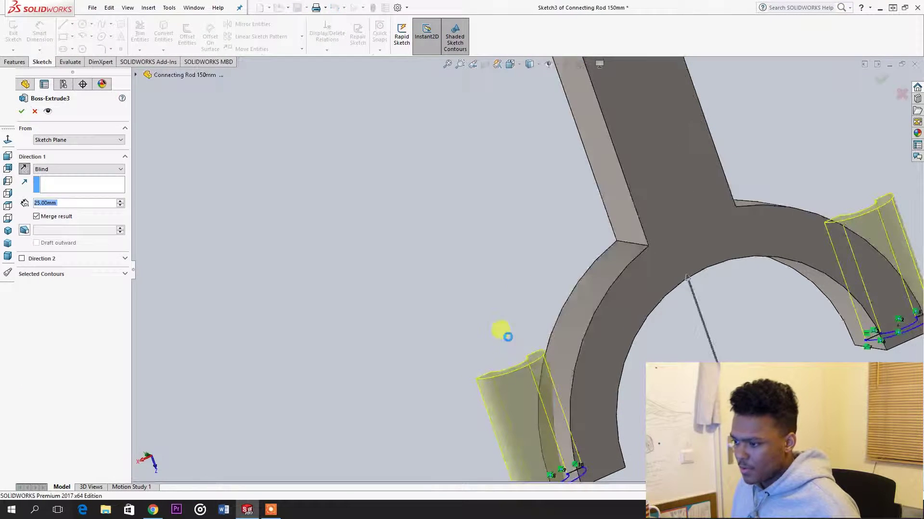
{"action": "type", "text": "30"}
{"action": "key", "text": "Return"}
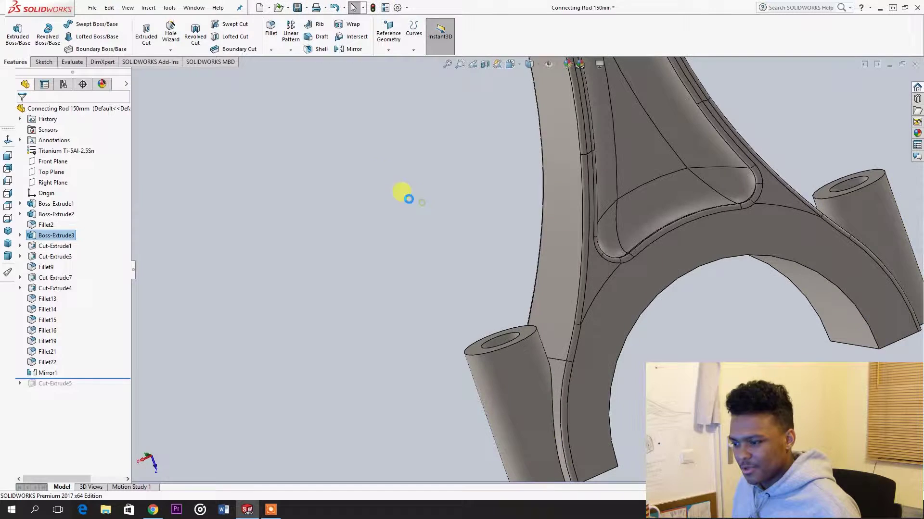
Step: Fillet the left boss-to-arm edge, trying 5 and 3 mm before settling on 4 mm
{"action": "left_click", "coordinate": [235, 37]}
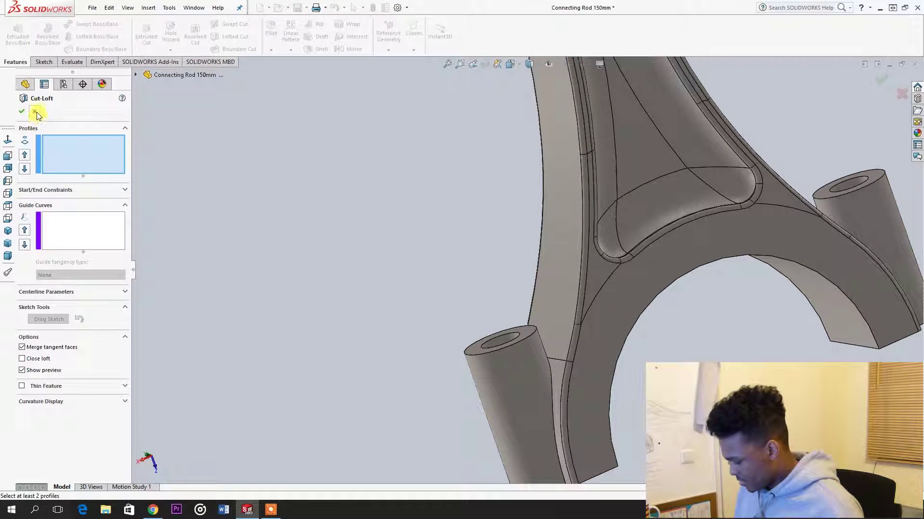
{"action": "left_click", "coordinate": [36, 112]}
{"action": "left_click", "coordinate": [271, 29]}
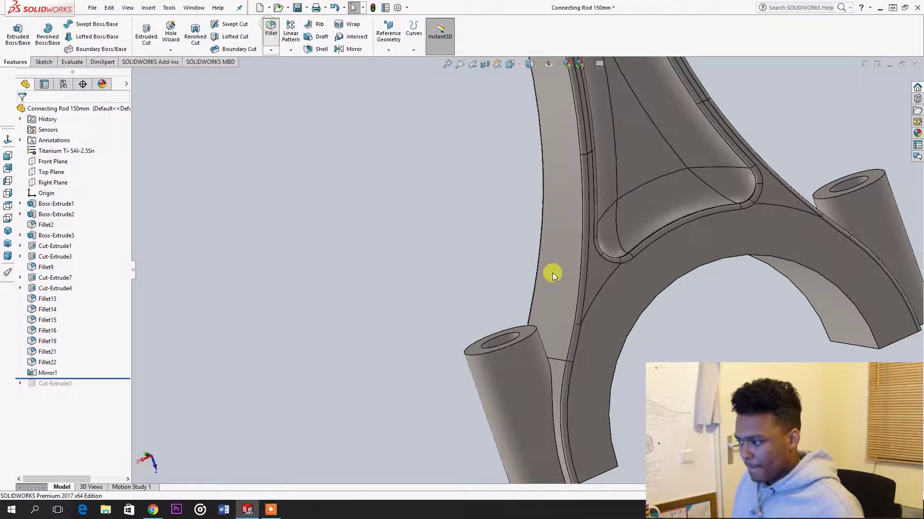
{"action": "left_click", "coordinate": [558, 394]}
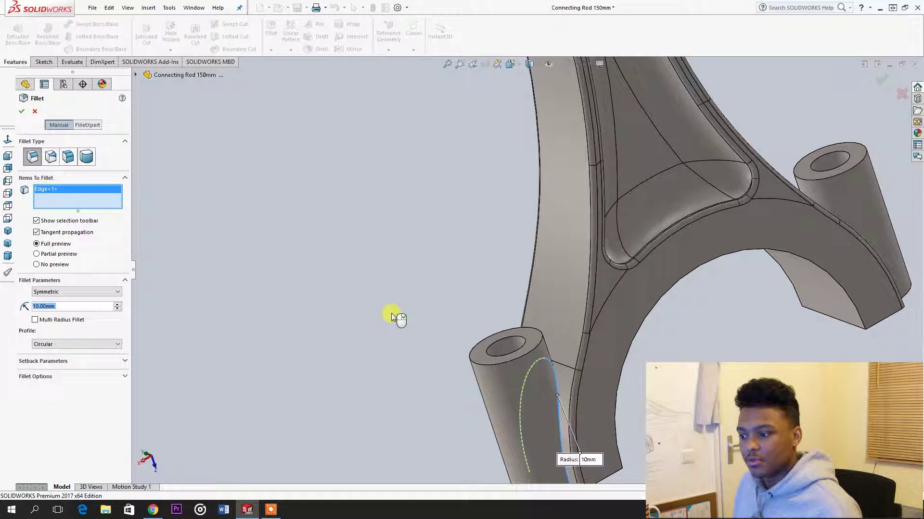
{"action": "type", "text": "5"}
{"action": "key", "text": "Return"}
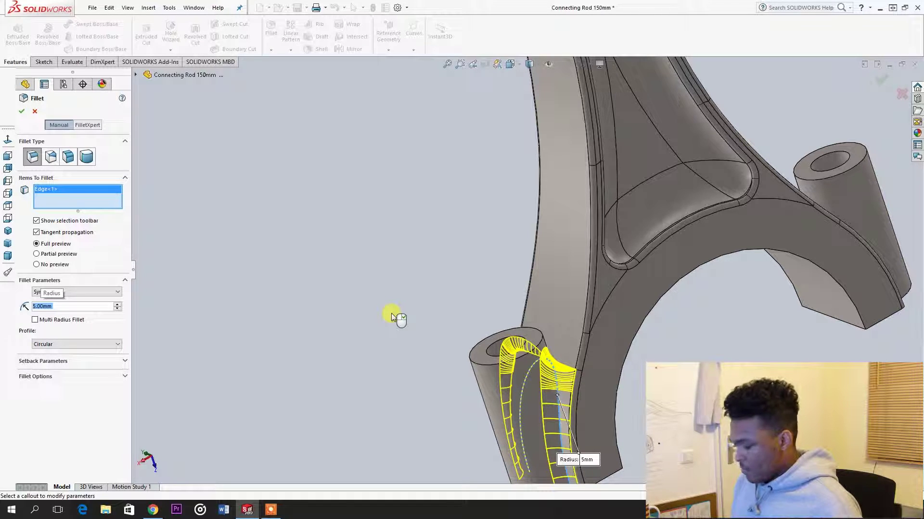
{"action": "type", "text": "3"}
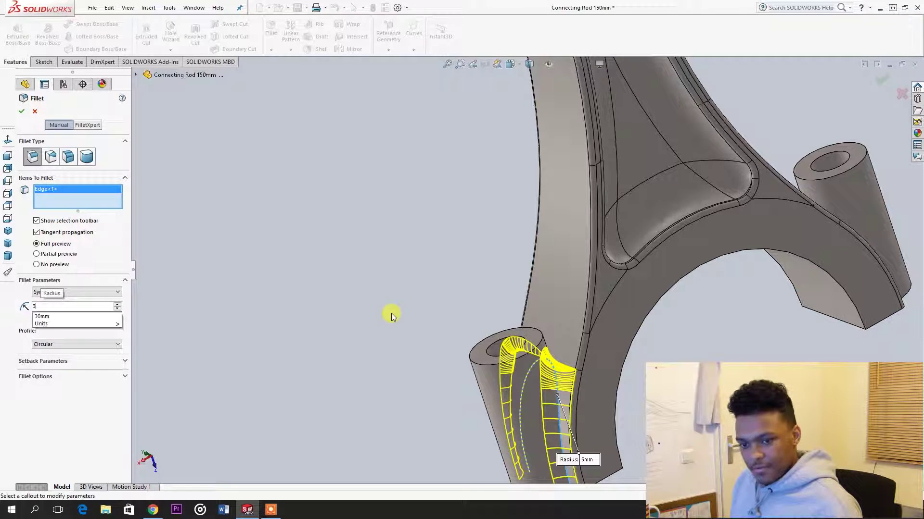
{"action": "key", "text": "Return"}
{"action": "type", "text": "4"}
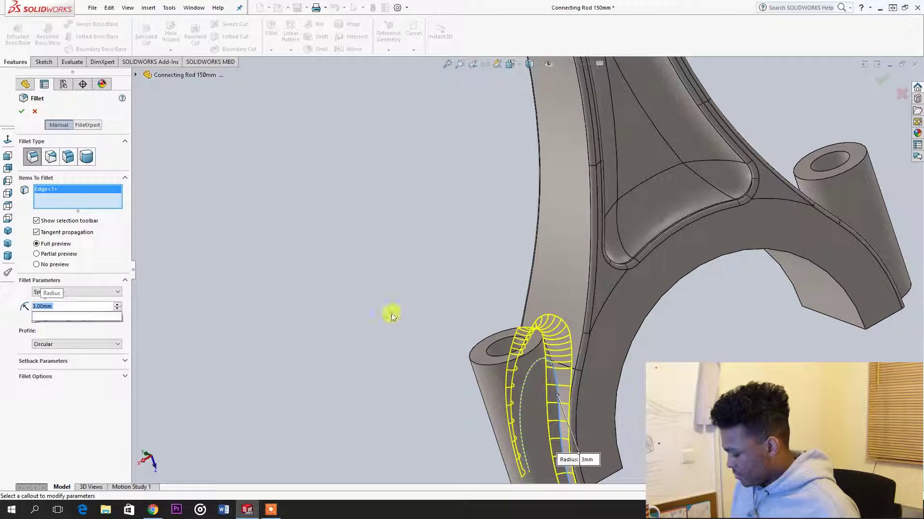
{"action": "key", "text": "Return"}
{"action": "right_click", "coordinate": [391, 313]}
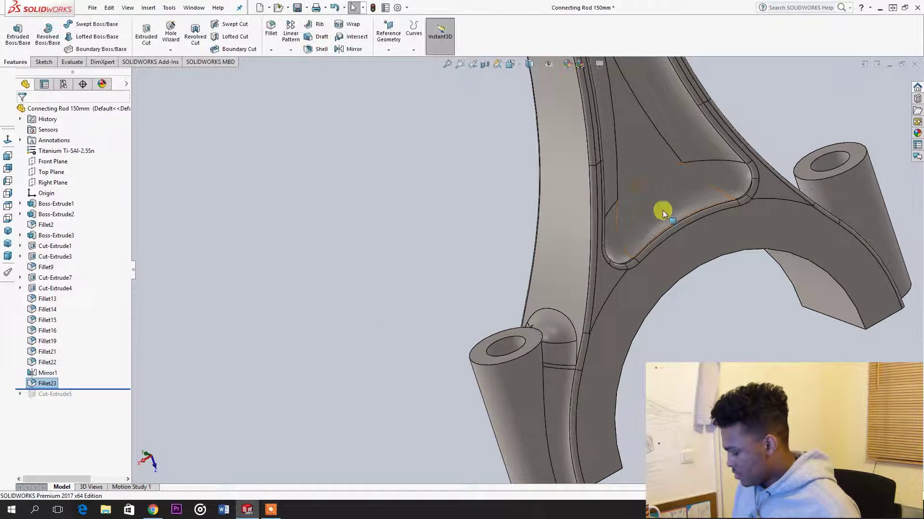
Step: Reopen Fillet23 and add the right boss edge to the 4 mm fillet
{"action": "right_click", "coordinate": [554, 321]}
{"action": "left_click", "coordinate": [566, 230]}
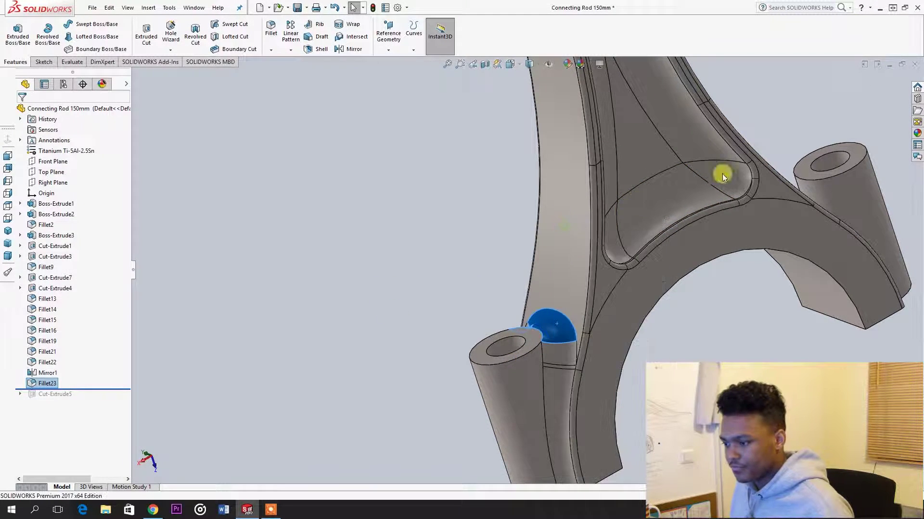
{"action": "middle_click_drag", "start_coordinate": [800, 186], "coordinate": [830, 236]}
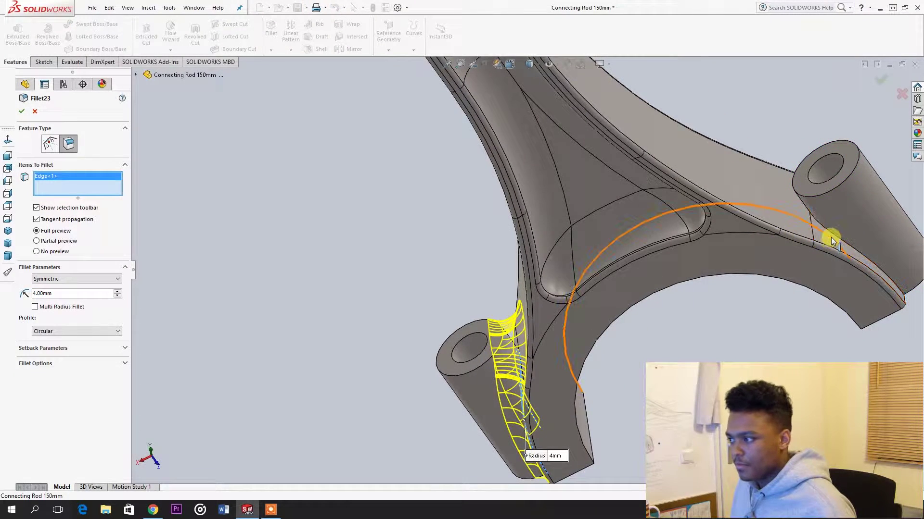
{"action": "left_click", "coordinate": [823, 236]}
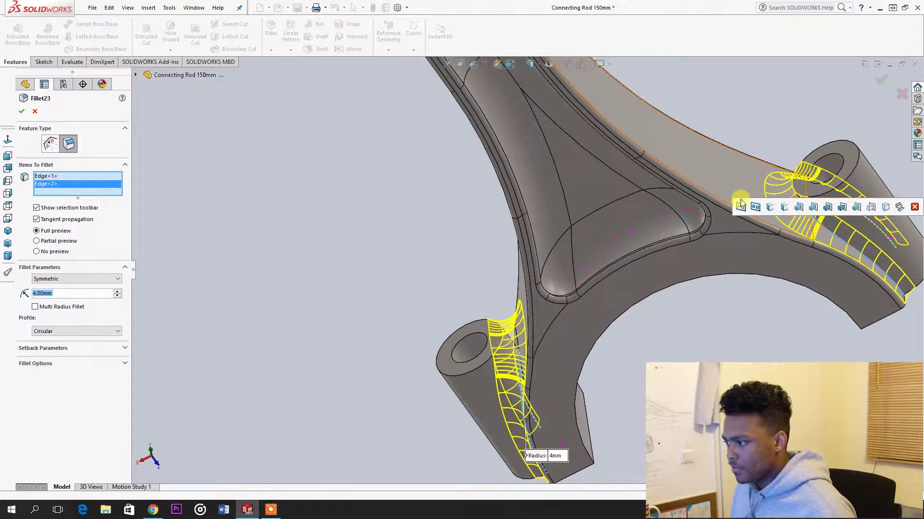
{"action": "left_click", "coordinate": [21, 112]}
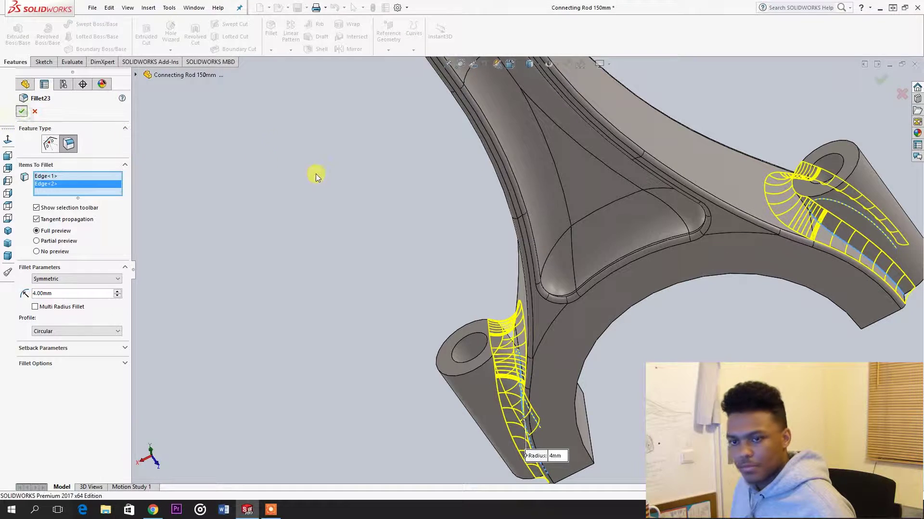
Step: Orbit and zoom the rod to inspect the new boss fillets at the big end
{"action": "middle_click_drag", "start_coordinate": [318, 190], "coordinate": [501, 381]}
{"action": "scroll", "coordinate": [423, 168], "scroll_direction": "up", "scroll_amount": 5}
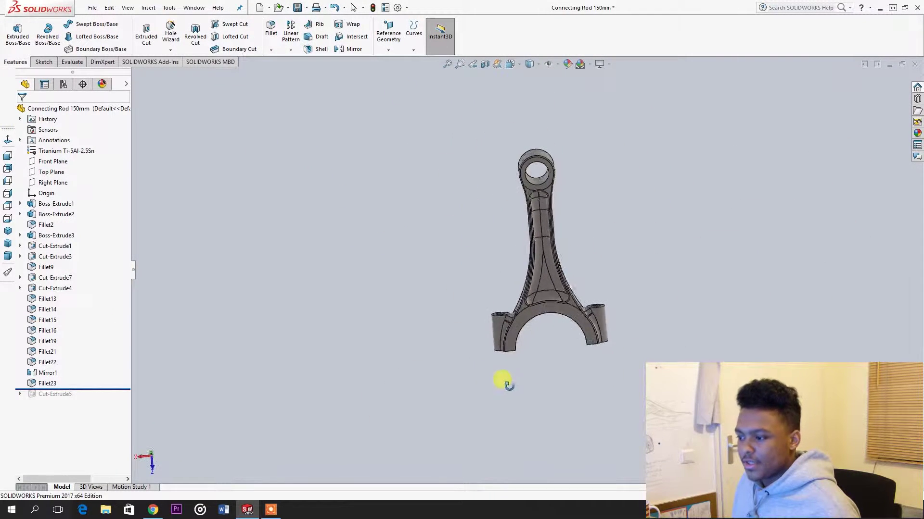
{"action": "scroll", "coordinate": [525, 316], "scroll_direction": "down", "scroll_amount": 5}
{"action": "middle_click_drag", "start_coordinate": [511, 295], "coordinate": [324, 212]}
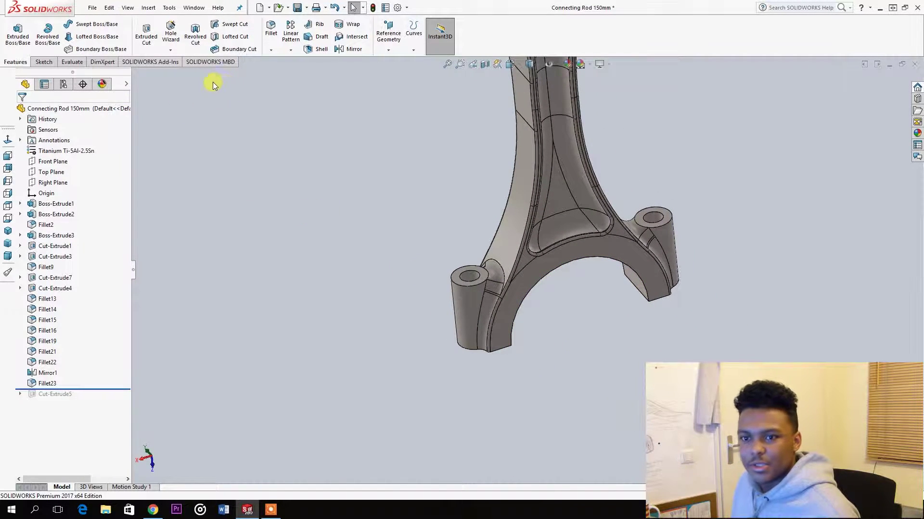
Step: Open the Hole Wizard dropdown on the Features tab, listing Advanced Hole and Thread
{"action": "left_click", "coordinate": [102, 61]}
{"action": "left_click", "coordinate": [71, 62]}
{"action": "left_click", "coordinate": [43, 61]}
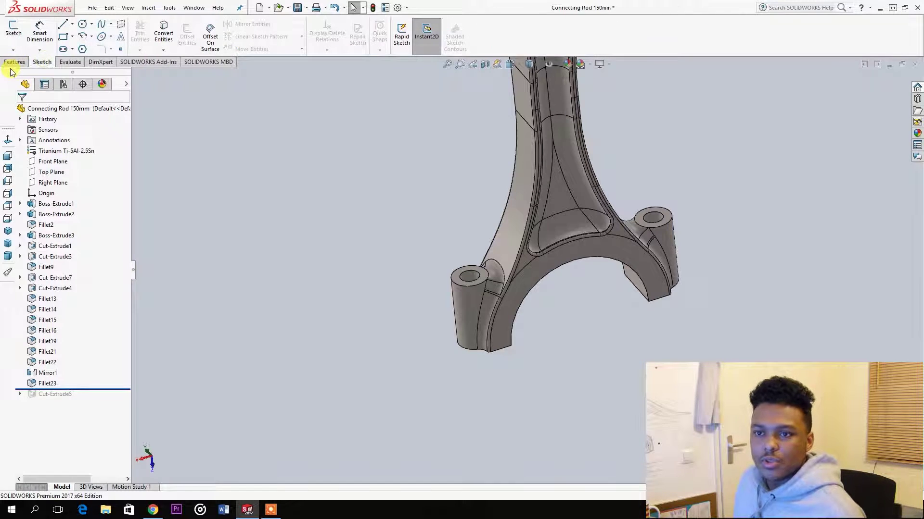
{"action": "left_click", "coordinate": [14, 63]}
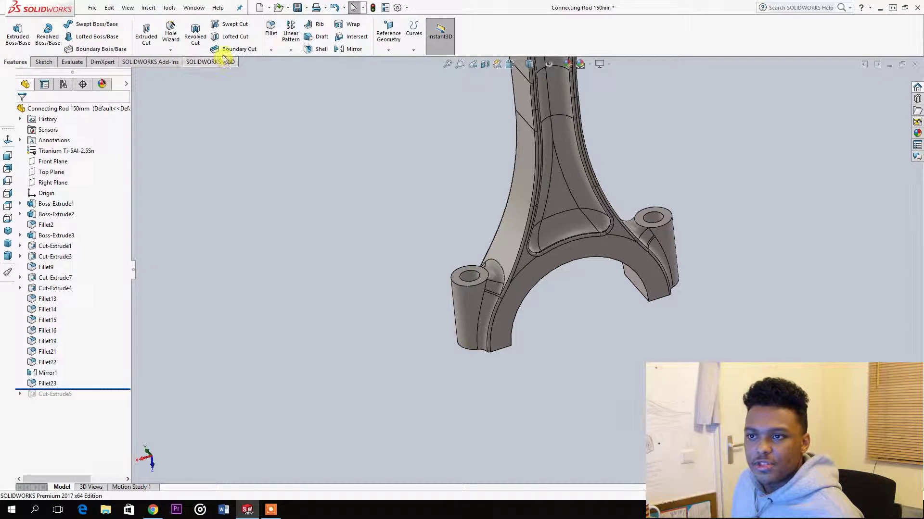
{"action": "left_click", "coordinate": [172, 60]}
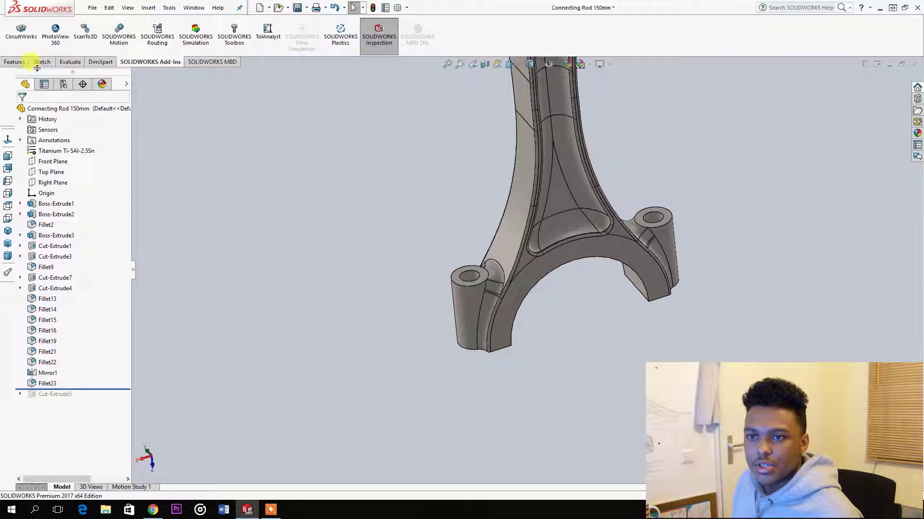
{"action": "left_click", "coordinate": [19, 62]}
{"action": "left_click", "coordinate": [171, 50]}
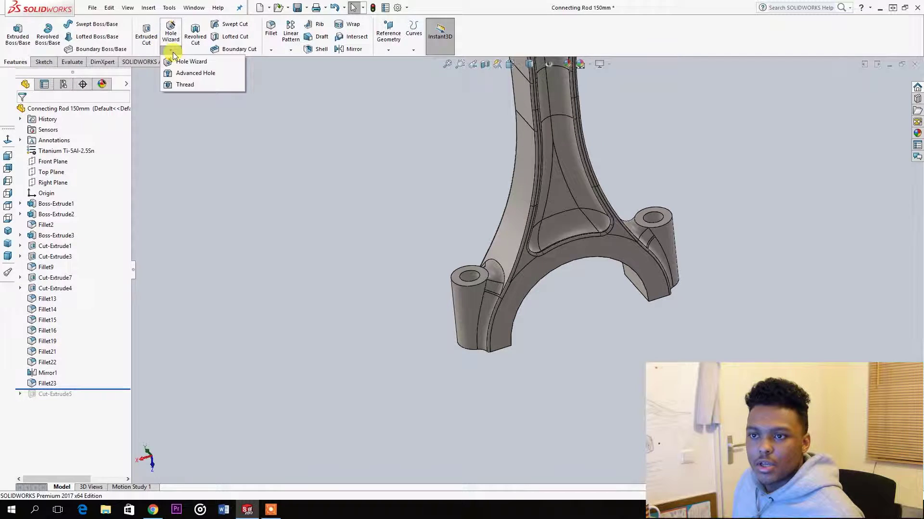
Step: Start a Thread on the left boss edge with a reversed start offset
{"action": "left_click", "coordinate": [183, 85]}
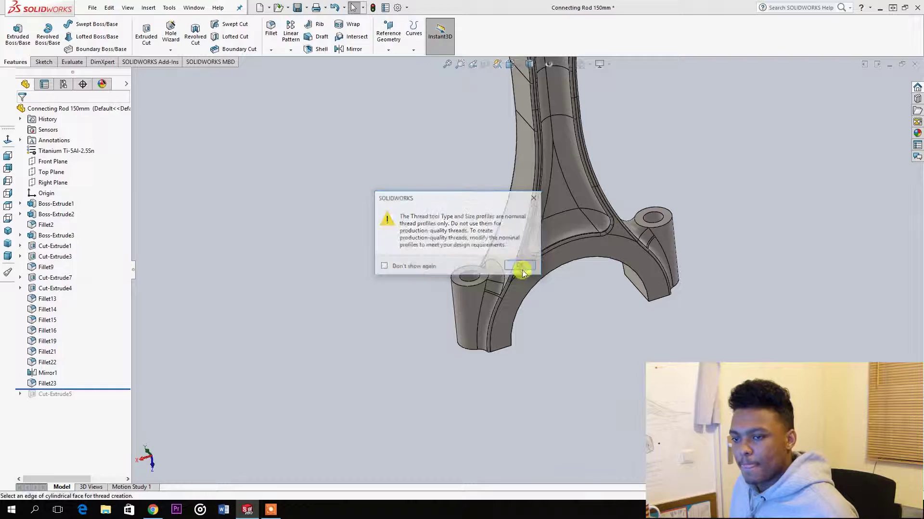
{"action": "left_click", "coordinate": [521, 268]}
{"action": "scroll", "coordinate": [477, 275], "scroll_direction": "down", "scroll_amount": 5}
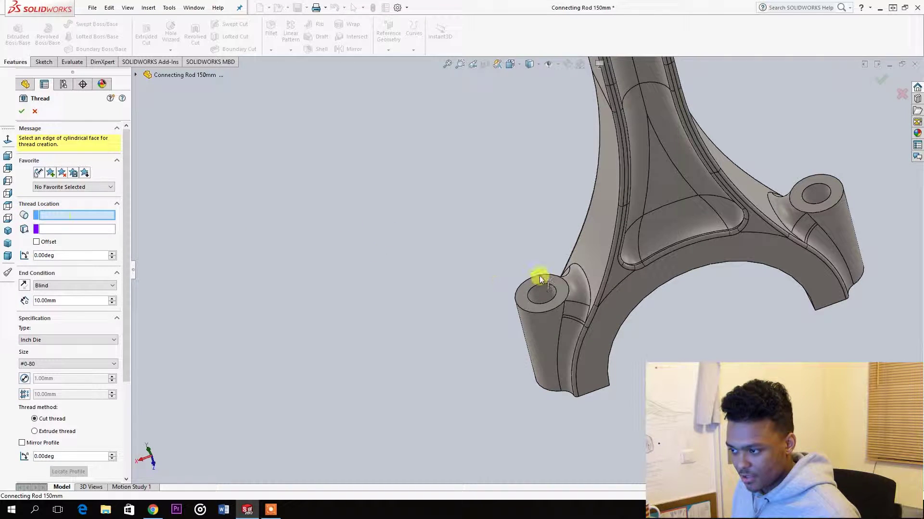
{"action": "left_click", "coordinate": [567, 305]}
{"action": "middle_click_drag", "start_coordinate": [573, 258], "coordinate": [548, 306]}
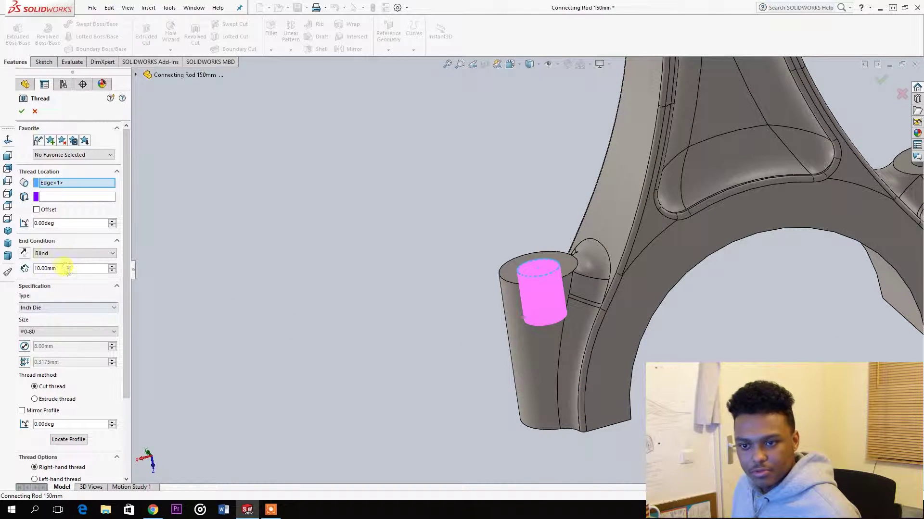
{"action": "left_click", "coordinate": [37, 210]}
{"action": "scroll", "coordinate": [559, 284], "scroll_direction": "down", "scroll_amount": 6}
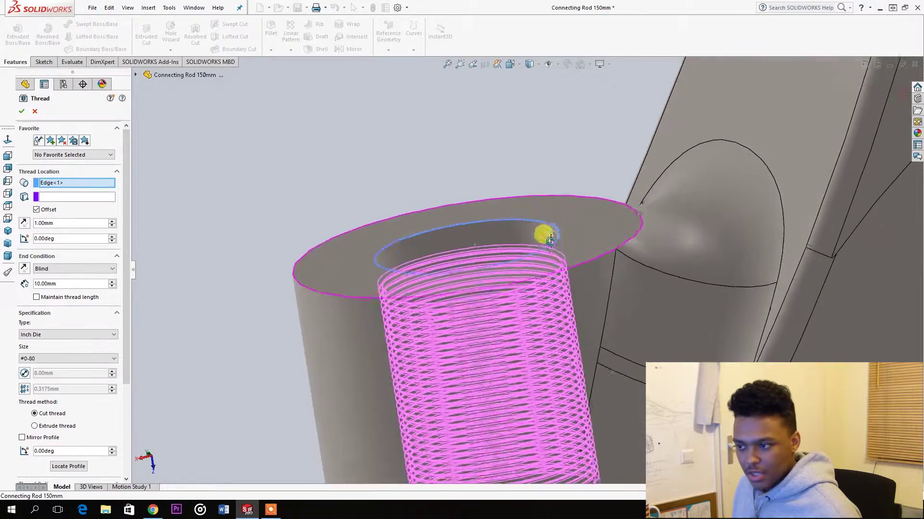
{"action": "left_click", "coordinate": [25, 222]}
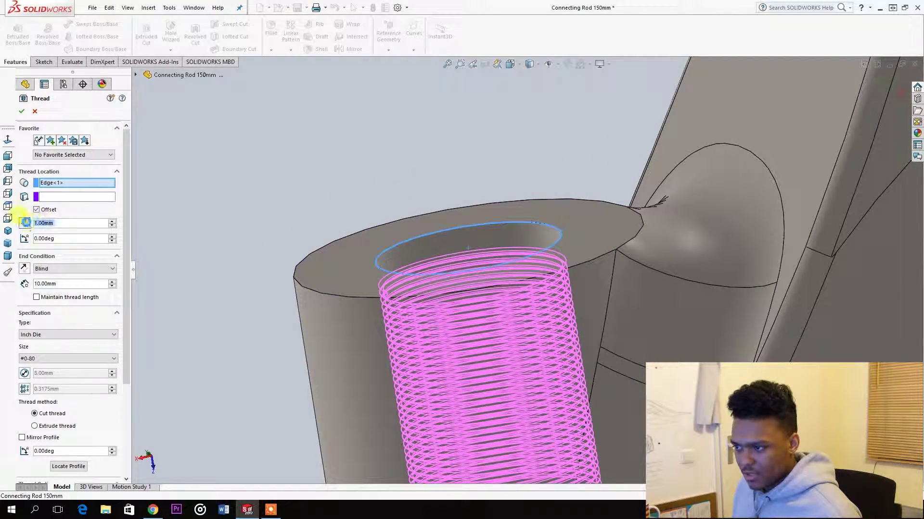
{"action": "mouse_move", "coordinate": [356, 211]}
{"action": "middle_mouse_down"}
{"action": "mouse_move", "coordinate": [367, 205]}
{"action": "mouse_move", "coordinate": [355, 191]}
{"action": "mouse_move", "coordinate": [367, 201]}
{"action": "middle_mouse_up"}
{"action": "middle_click_drag", "start_coordinate": [399, 240], "coordinate": [414, 252]}
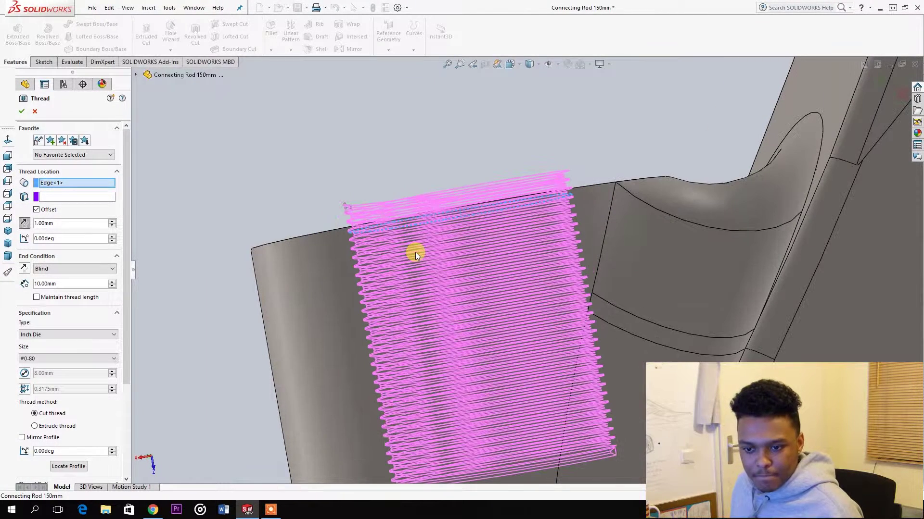
Step: Set the thread to Metric Die M10x1.0, Blind, 40.00mm deep
{"action": "left_click", "coordinate": [68, 334]}
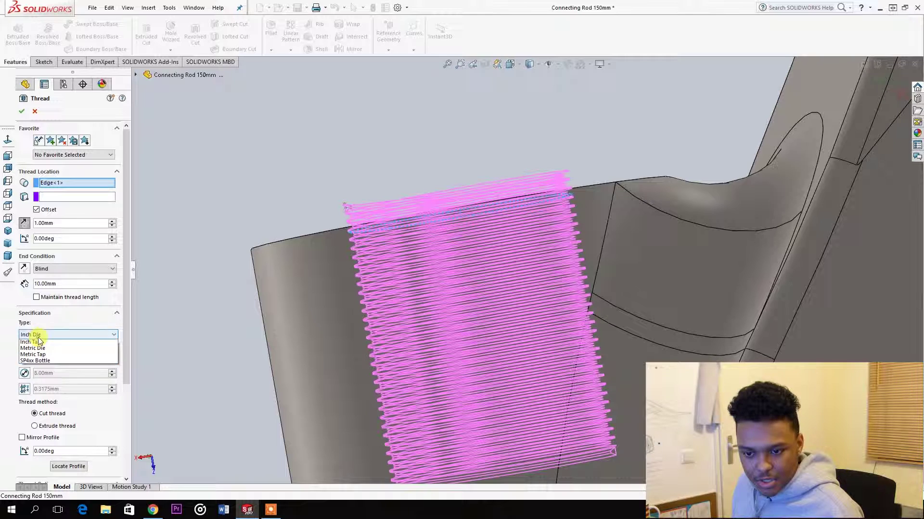
{"action": "left_click", "coordinate": [41, 354]}
{"action": "left_click", "coordinate": [68, 359]}
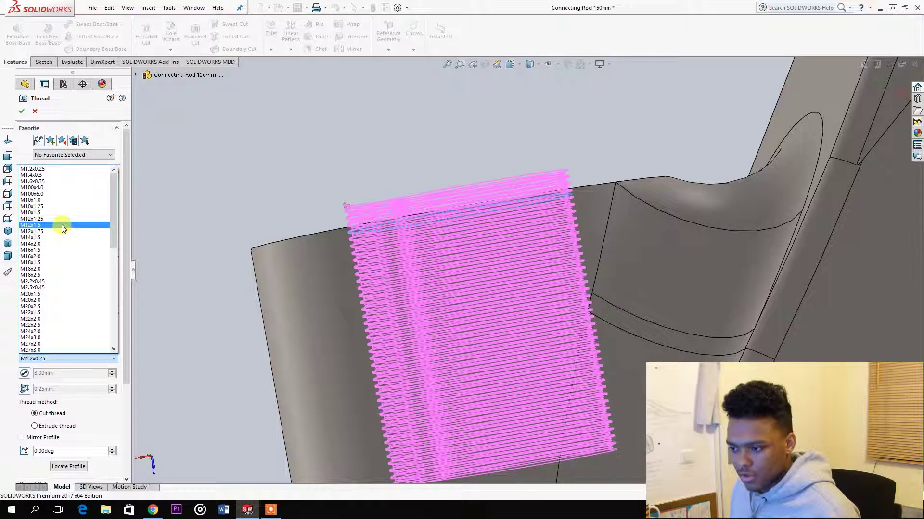
{"action": "left_click", "coordinate": [46, 199]}
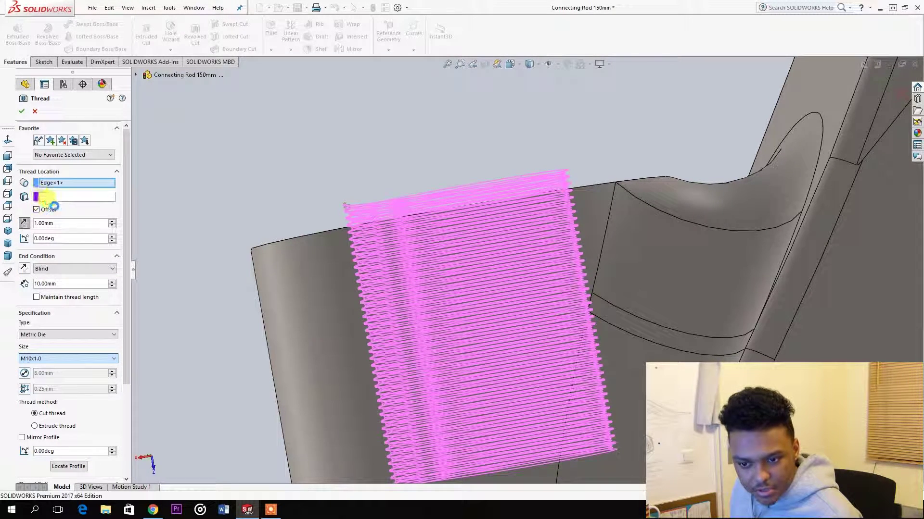
{"action": "scroll", "coordinate": [449, 237], "scroll_direction": "up", "scroll_amount": 2}
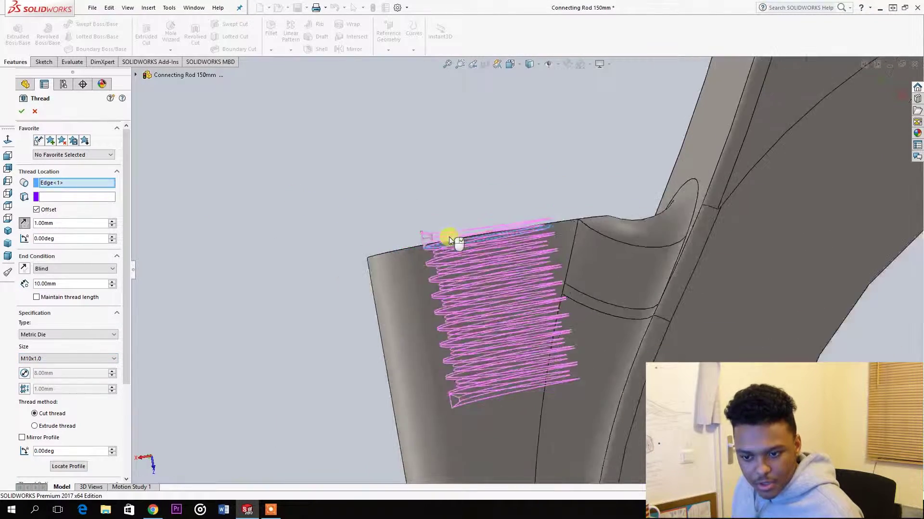
{"action": "scroll", "coordinate": [449, 237], "scroll_direction": "up", "scroll_amount": 3}
{"action": "middle_click_drag", "start_coordinate": [457, 252], "coordinate": [495, 264]}
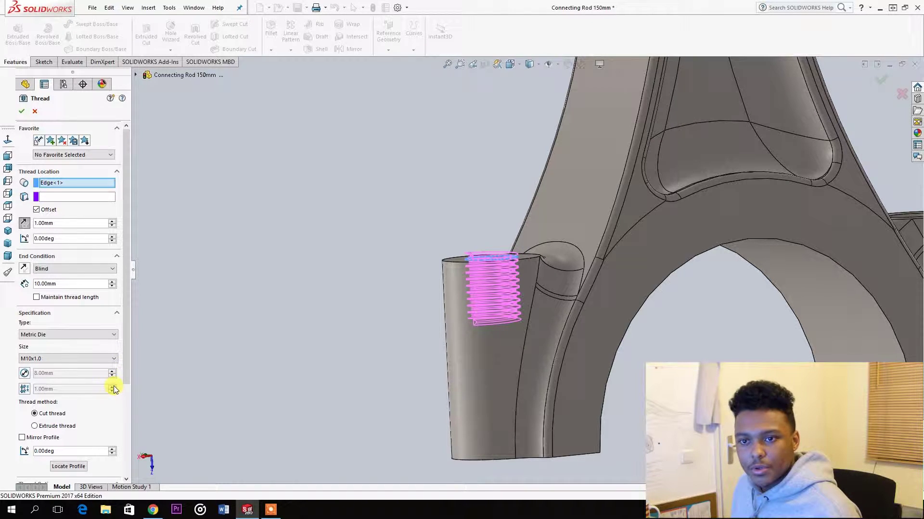
{"action": "left_click", "coordinate": [111, 282]}
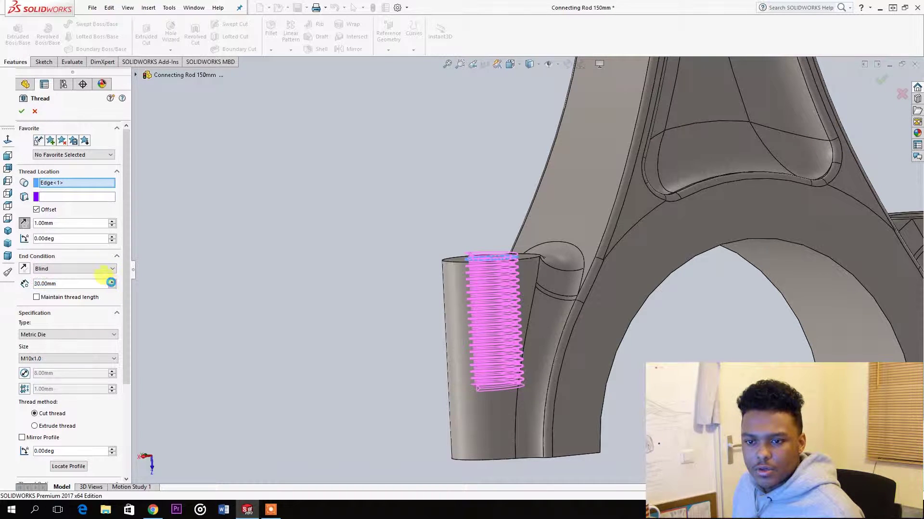
{"action": "scroll", "coordinate": [427, 314], "scroll_direction": "up", "scroll_amount": 3}
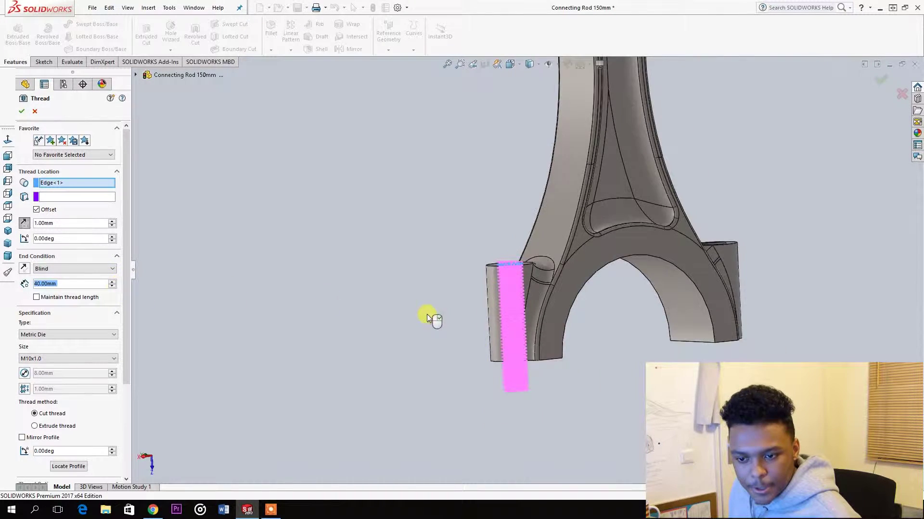
{"action": "middle_click_drag", "start_coordinate": [429, 316], "coordinate": [313, 307]}
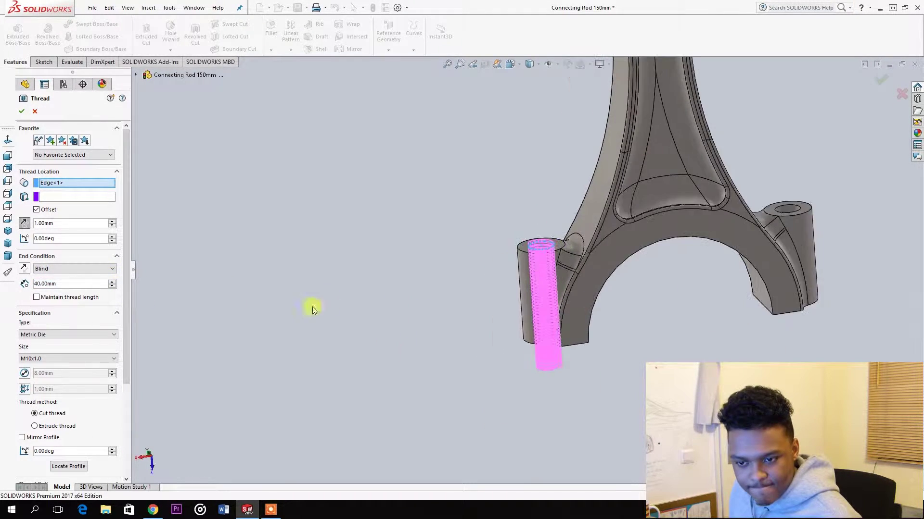
Step: After the cut thread fails, switch the M10x1.0 boss thread to Extrude thread and accept it
{"action": "left_click", "coordinate": [22, 112]}
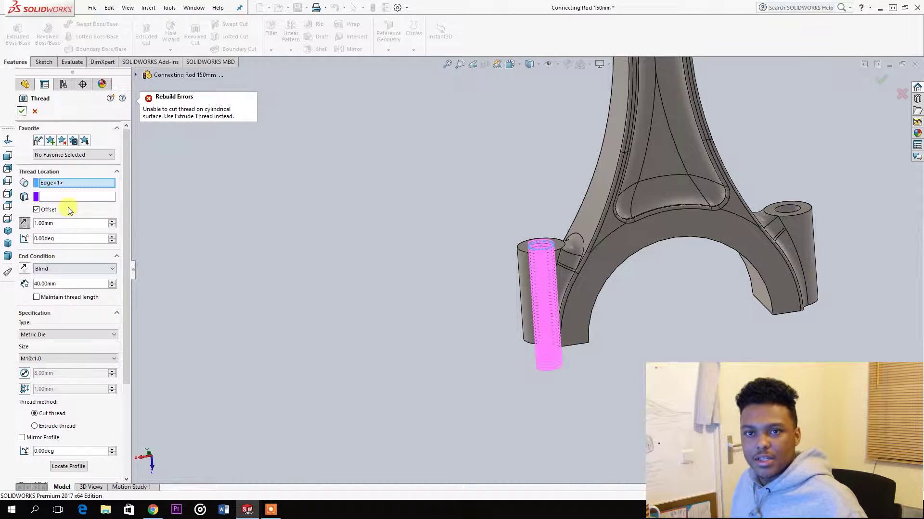
{"action": "scroll", "coordinate": [74, 310], "scroll_direction": "down", "scroll_amount": 3}
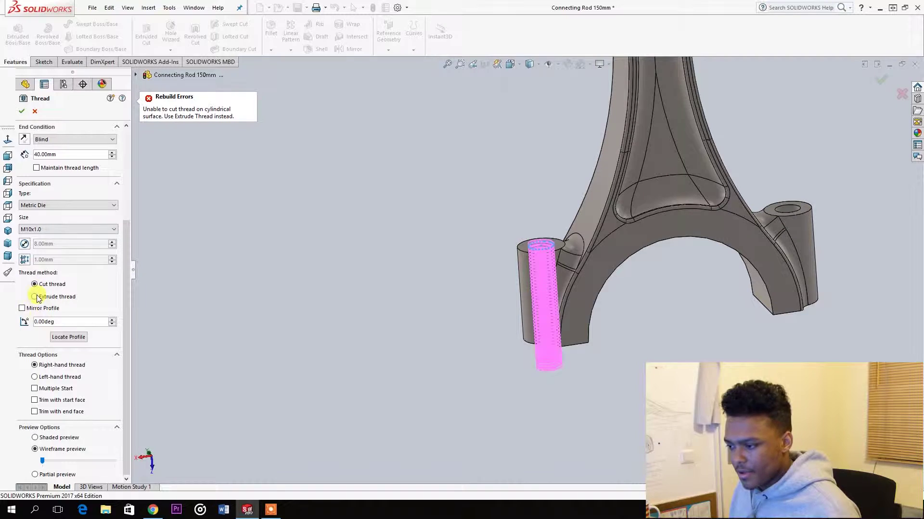
{"action": "left_click", "coordinate": [36, 297]}
{"action": "middle_click_drag", "start_coordinate": [525, 254], "coordinate": [495, 200]}
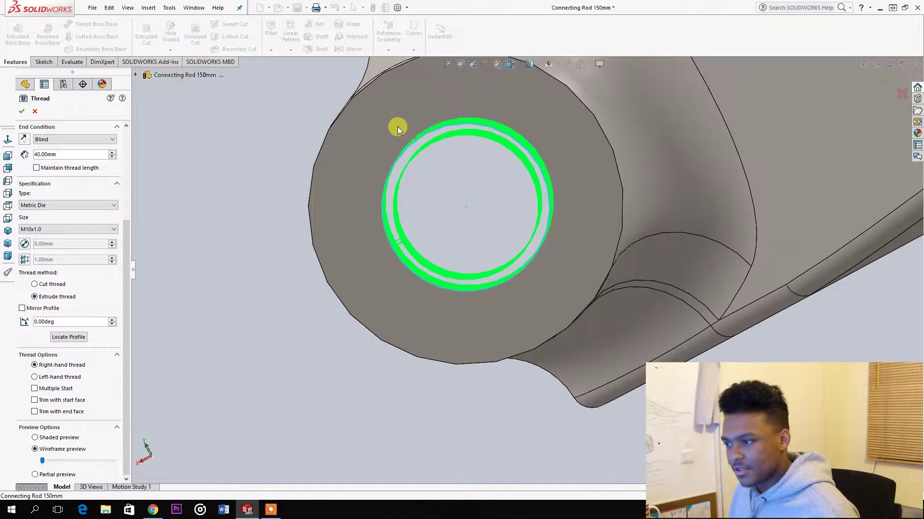
{"action": "left_click", "coordinate": [23, 112]}
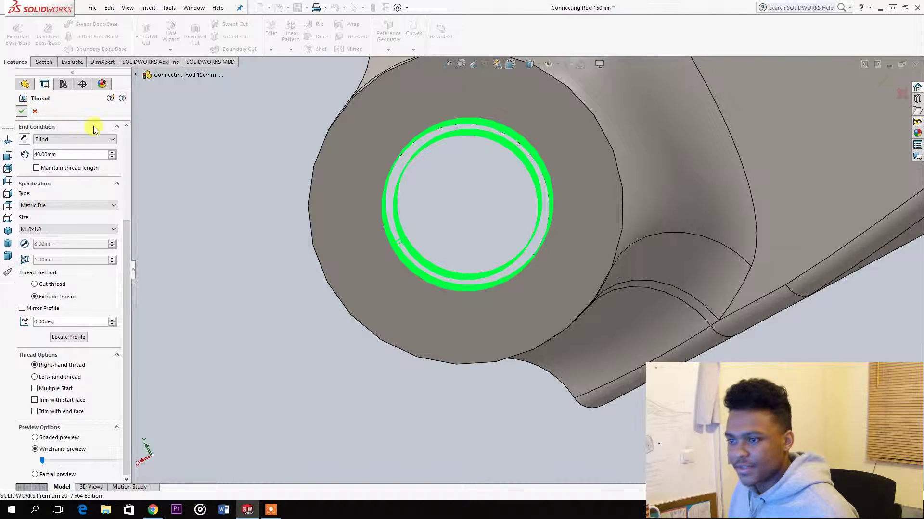
Step: Move the rollback bar down to bring Cut-Extrude5 back into the feature history
{"action": "middle_click_drag", "start_coordinate": [339, 212], "coordinate": [512, 354]}
{"action": "scroll", "coordinate": [488, 309], "scroll_direction": "up", "scroll_amount": 10}
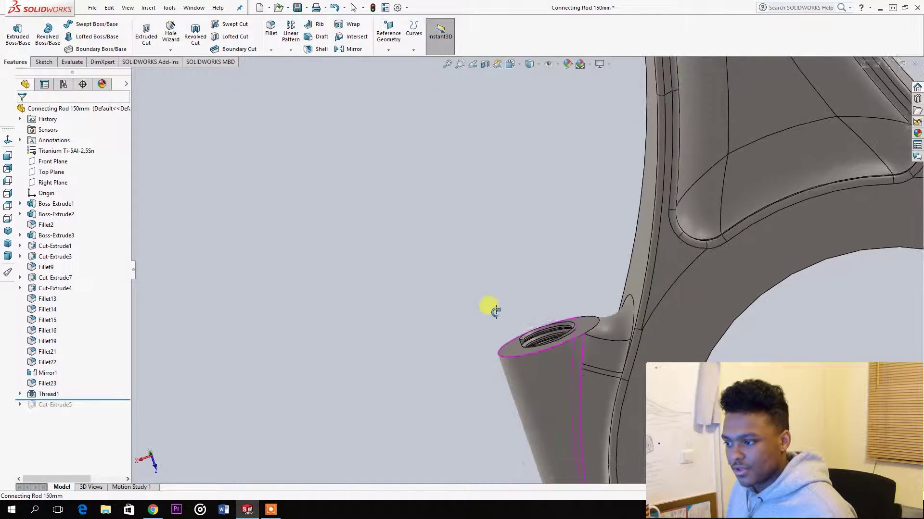
{"action": "middle_click_drag", "start_coordinate": [543, 323], "coordinate": [552, 403]}
{"action": "scroll", "coordinate": [565, 247], "scroll_direction": "down", "scroll_amount": 5}
{"action": "middle_click_drag", "start_coordinate": [565, 247], "coordinate": [375, 360]}
{"action": "scroll", "coordinate": [375, 360], "scroll_direction": "up", "scroll_amount": 10}
{"action": "left_click_drag", "start_coordinate": [72, 400], "coordinate": [82, 412]}
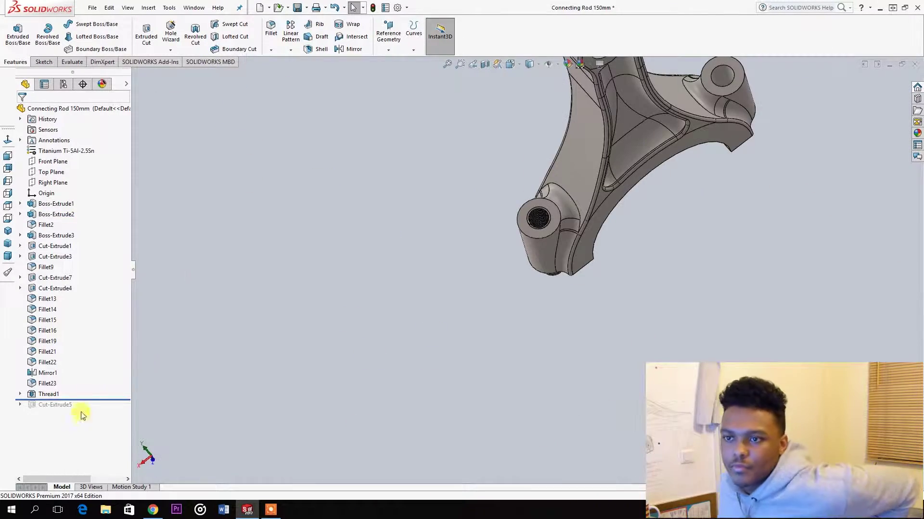
Step: Add a matching Thread2 on the second boss through Hole Wizard's Thread option
{"action": "left_click", "coordinate": [170, 50]}
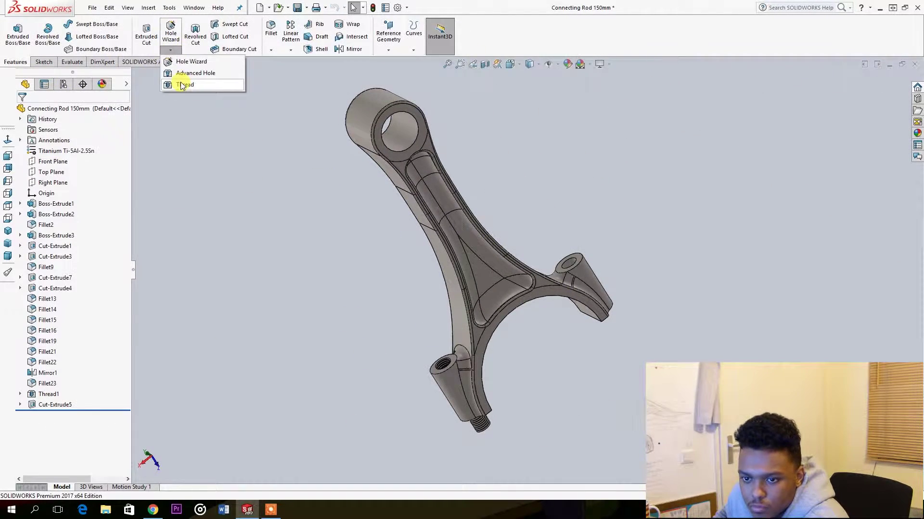
{"action": "left_click", "coordinate": [181, 82]}
{"action": "left_click", "coordinate": [522, 264]}
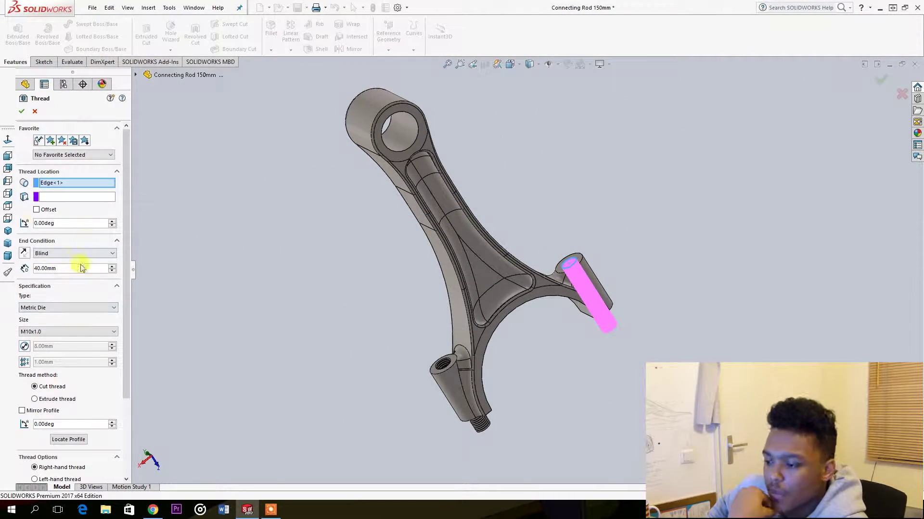
{"action": "left_click", "coordinate": [22, 111]}
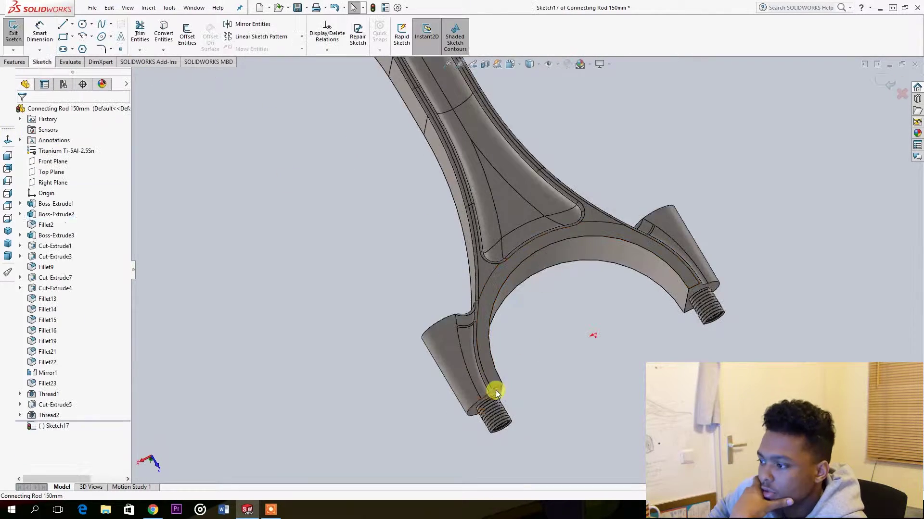
Step: Sketch on the boss end, convert its edge, and cut Through All on both bosses
{"action": "left_click", "coordinate": [494, 388]}
{"action": "left_click", "coordinate": [184, 36]}
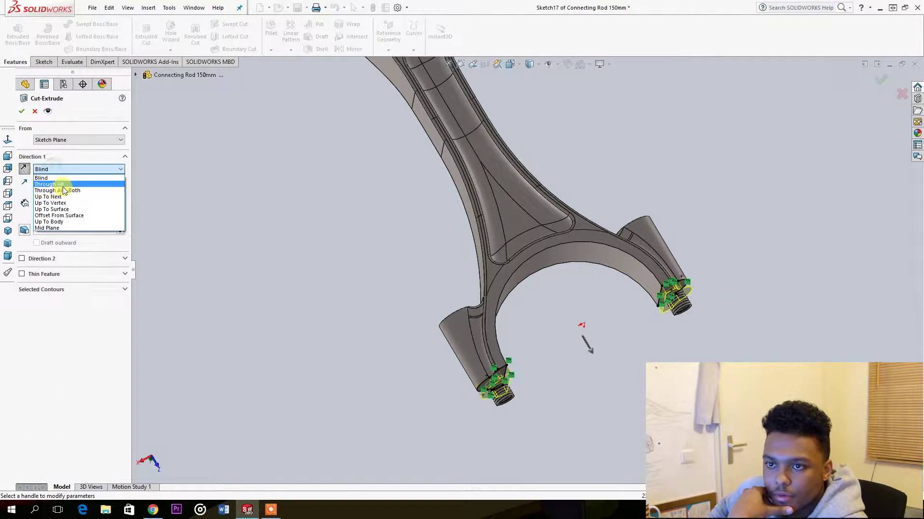
{"action": "left_click", "coordinate": [21, 111]}
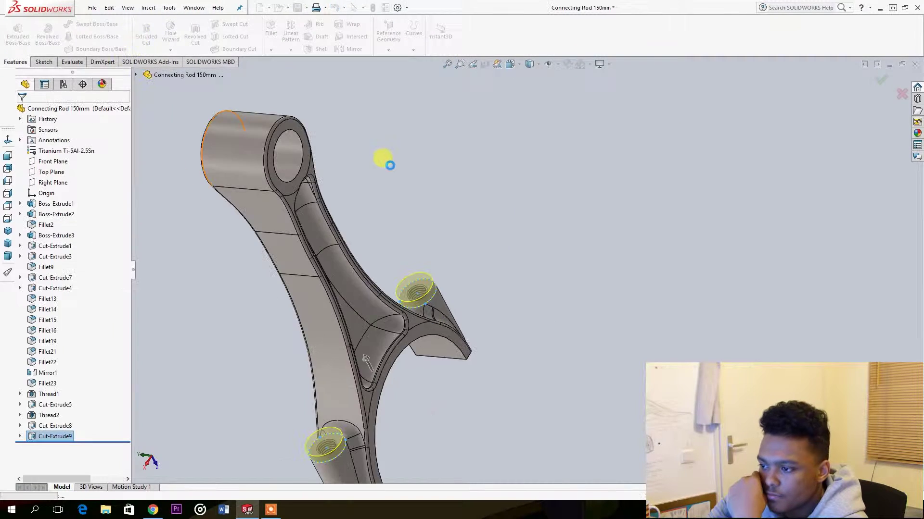
{"action": "key", "text": "Return"}
Step: Orbit and zoom to inspect both threaded boss ends, then show the Evaluate tools
{"action": "scroll", "coordinate": [409, 171], "scroll_direction": "down", "scroll_amount": 3}
{"action": "middle_click_drag", "start_coordinate": [409, 171], "coordinate": [654, 189]}
{"action": "scroll", "coordinate": [435, 217], "scroll_direction": "down", "scroll_amount": 2}
{"action": "scroll", "coordinate": [505, 278], "scroll_direction": "up", "scroll_amount": 5}
{"action": "scroll", "coordinate": [653, 189], "scroll_direction": "up", "scroll_amount": 1}
{"action": "scroll", "coordinate": [654, 189], "scroll_direction": "down", "scroll_amount": 3}
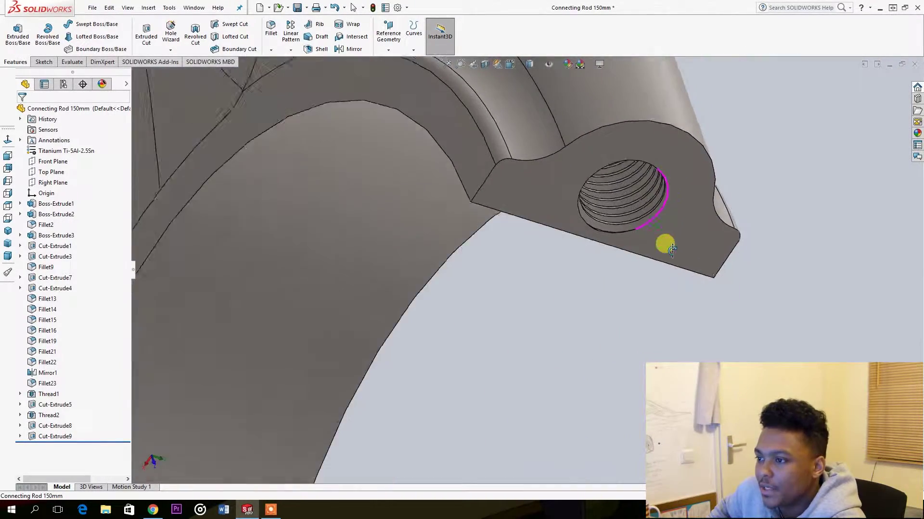
{"action": "middle_click_drag", "start_coordinate": [664, 243], "coordinate": [577, 245]}
{"action": "scroll", "coordinate": [596, 237], "scroll_direction": "down", "scroll_amount": 5}
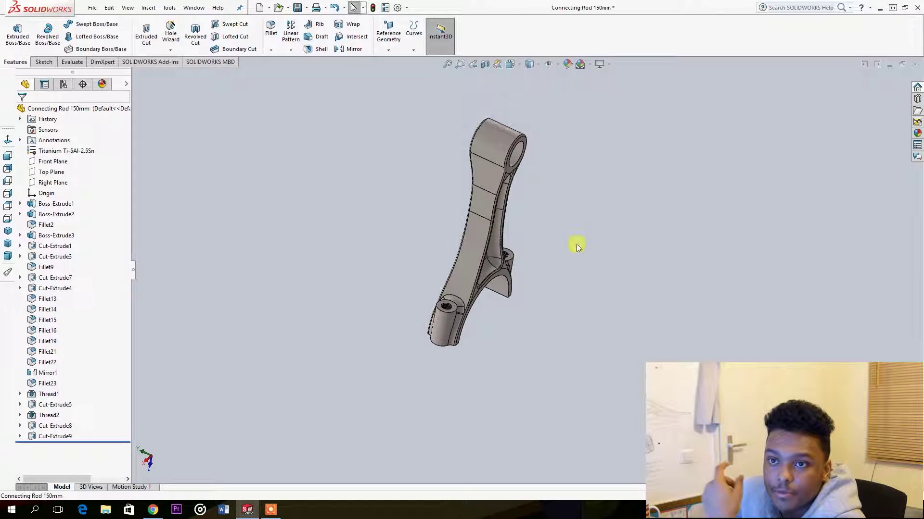
{"action": "left_click", "coordinate": [72, 62]}
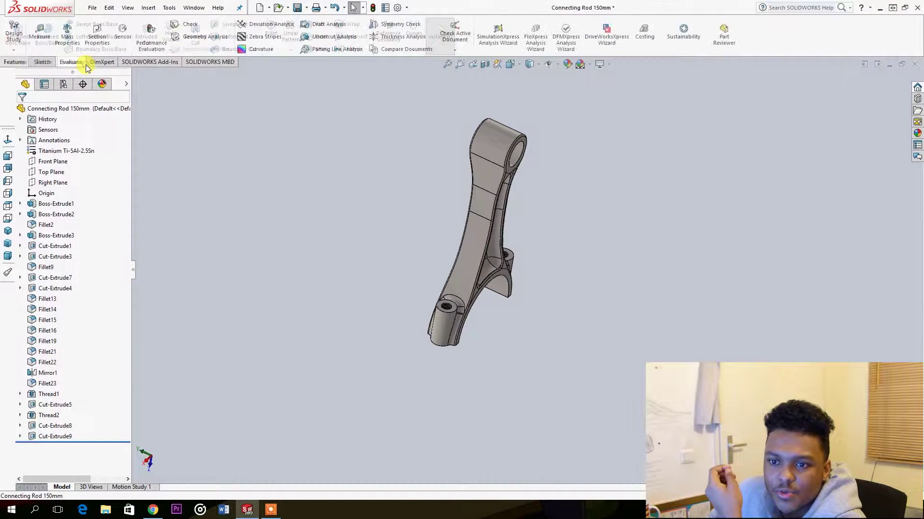
Step: Display the rod's mass properties, noting its 63117.68 mm³ volume, and minimise the report
{"action": "left_click", "coordinate": [68, 34]}
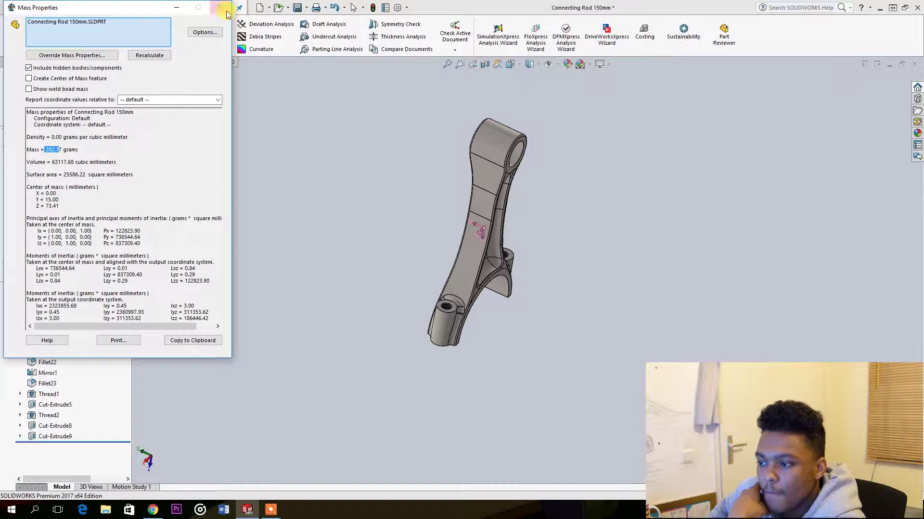
{"action": "left_click", "coordinate": [177, 7]}
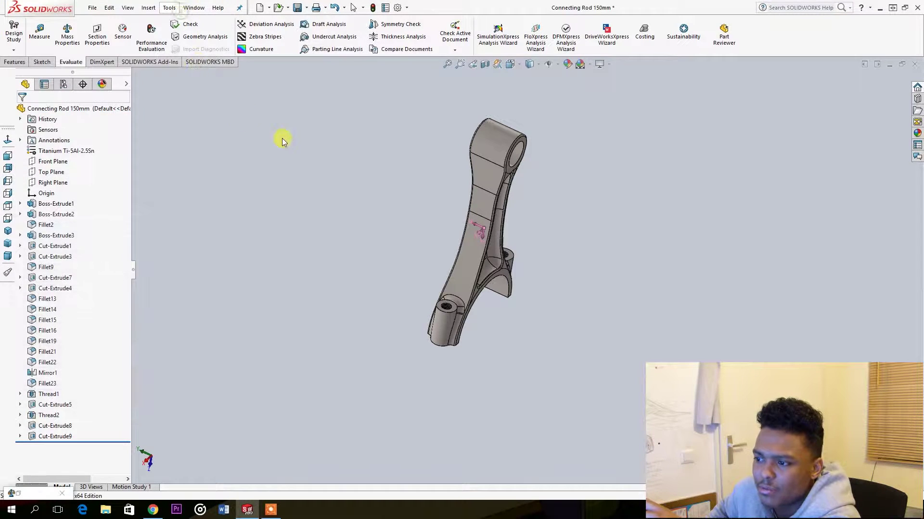
{"action": "mouse_move", "coordinate": [355, 171]}
{"action": "middle_mouse_down"}
{"action": "mouse_move", "coordinate": [355, 159]}
{"action": "mouse_move", "coordinate": [352, 166]}
{"action": "middle_mouse_up"}
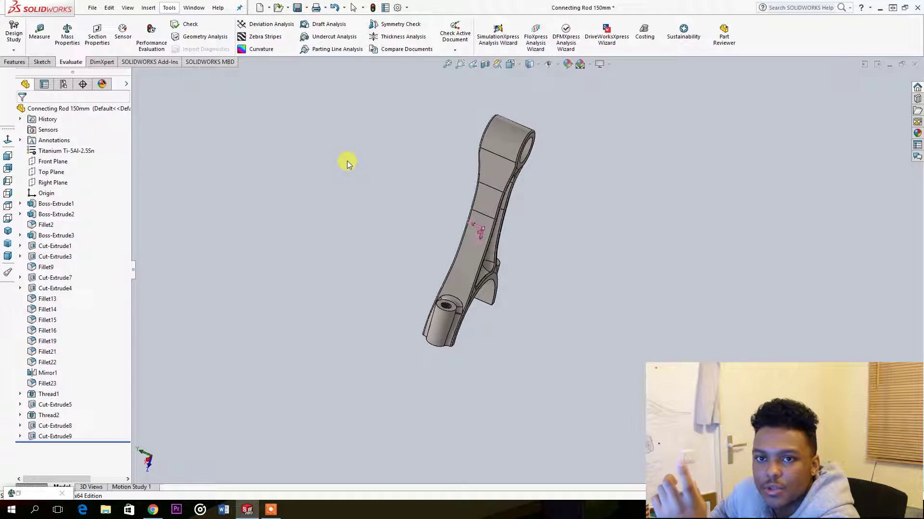
Step: Orbit and zoom around the rod to look it over, ending upright
{"action": "middle_click_drag", "start_coordinate": [432, 192], "coordinate": [373, 172]}
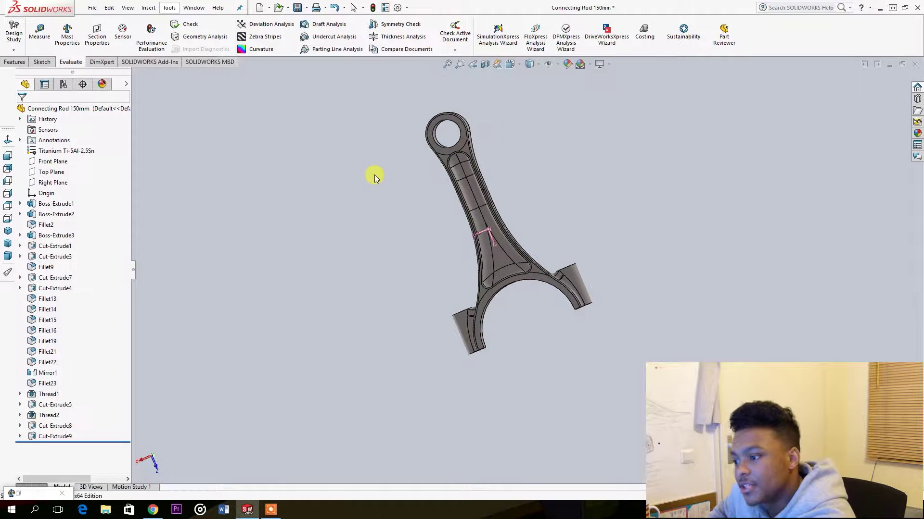
{"action": "scroll", "coordinate": [375, 178], "scroll_direction": "down", "scroll_amount": 1}
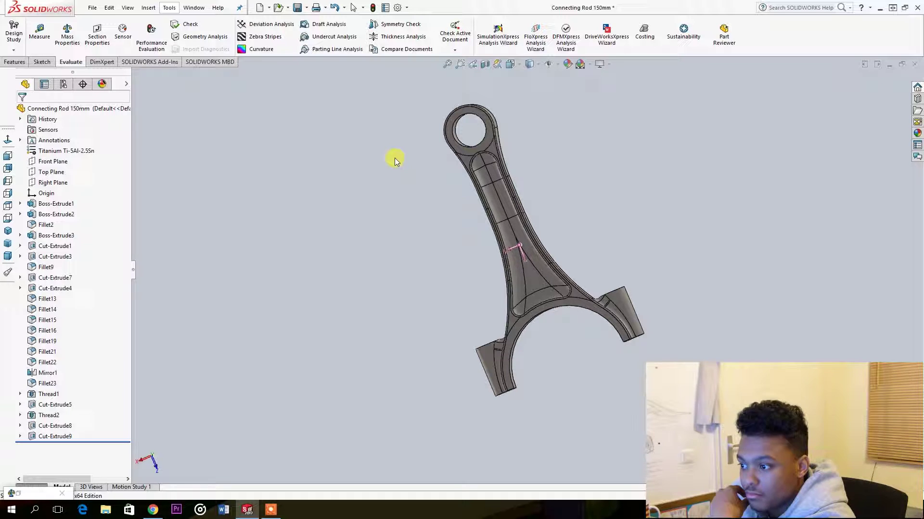
{"action": "scroll", "coordinate": [420, 205], "scroll_direction": "down", "scroll_amount": 1}
{"action": "scroll", "coordinate": [423, 223], "scroll_direction": "up", "scroll_amount": 5}
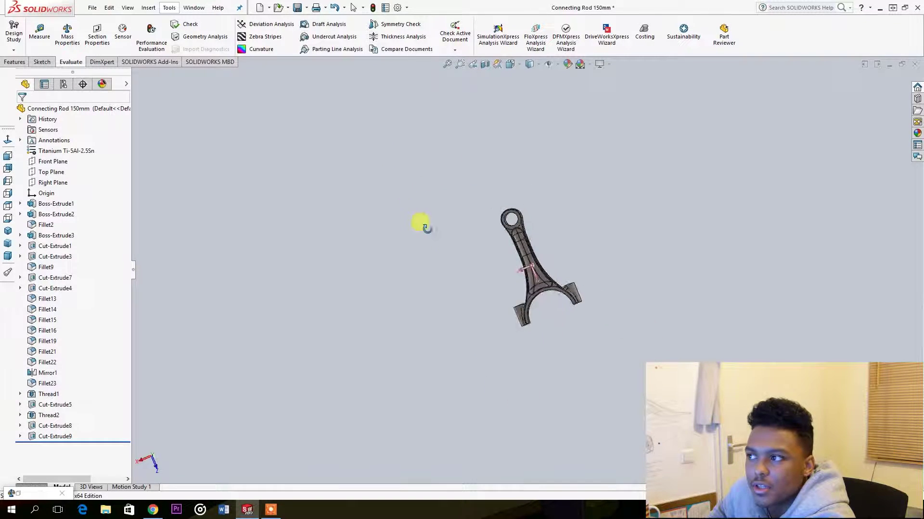
{"action": "middle_click_drag", "start_coordinate": [423, 222], "coordinate": [517, 305]}
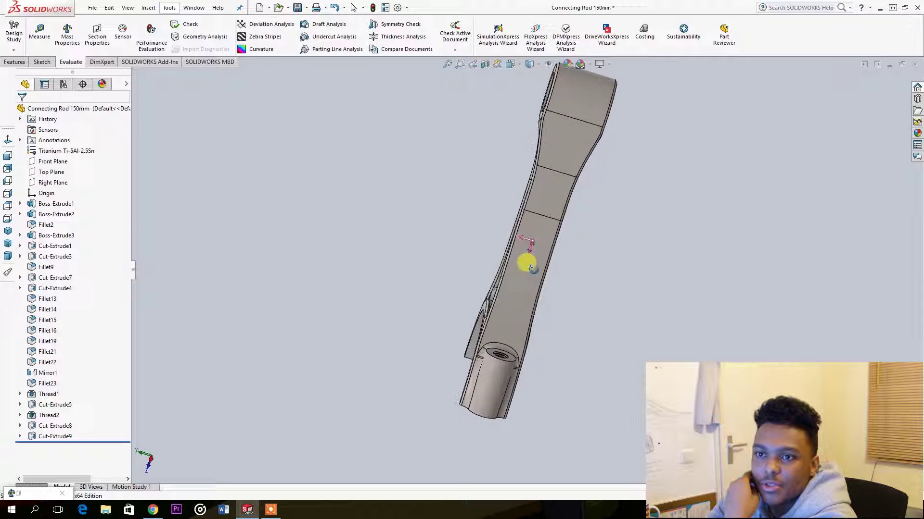
{"action": "middle_click_drag", "start_coordinate": [530, 267], "coordinate": [459, 220]}
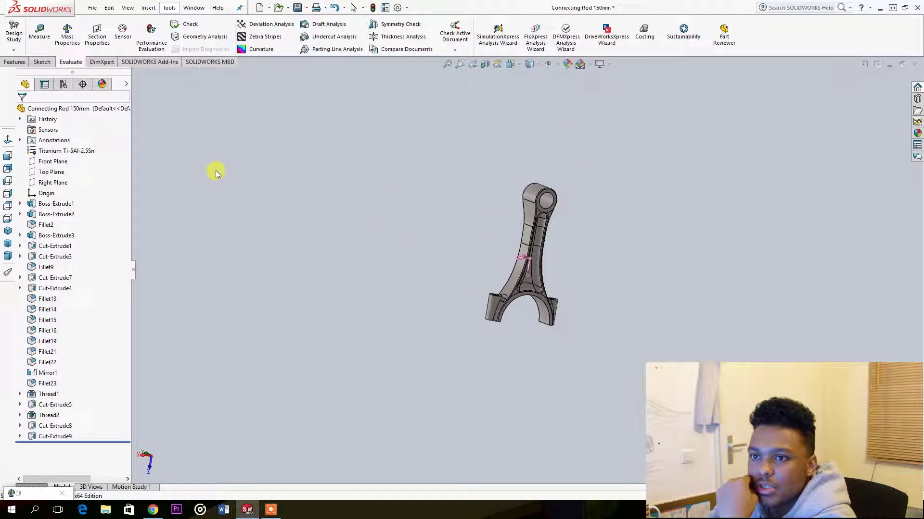
{"action": "middle_click_drag", "start_coordinate": [519, 132], "coordinate": [519, 182]}
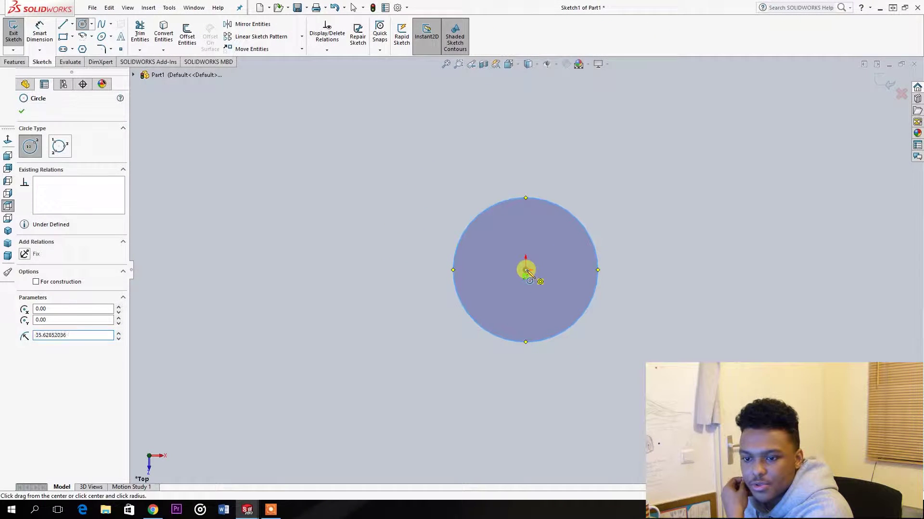
Step: Add a concentric outer circle of radius 40 and dimension the inner circle Ø70
{"action": "left_click", "coordinate": [526, 269]}
{"action": "left_click", "coordinate": [424, 204]}
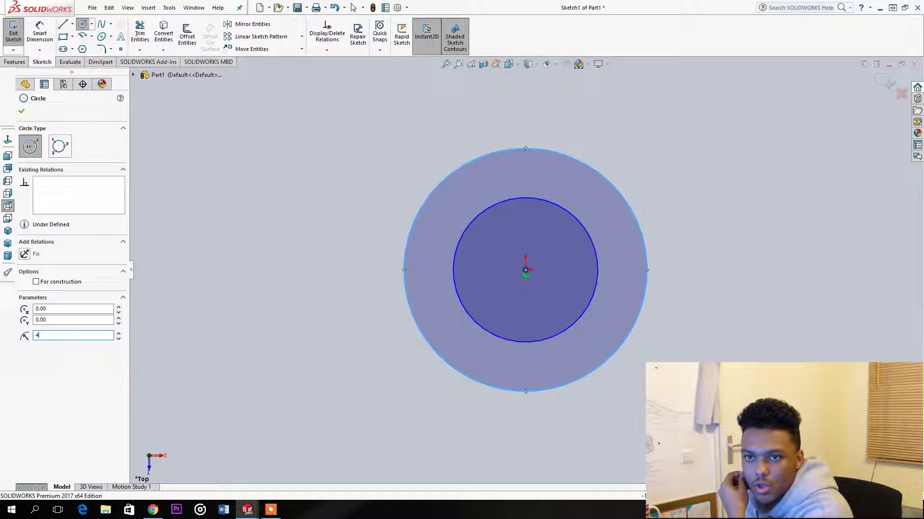
{"action": "type", "text": "0"}
{"action": "key", "text": "Return"}
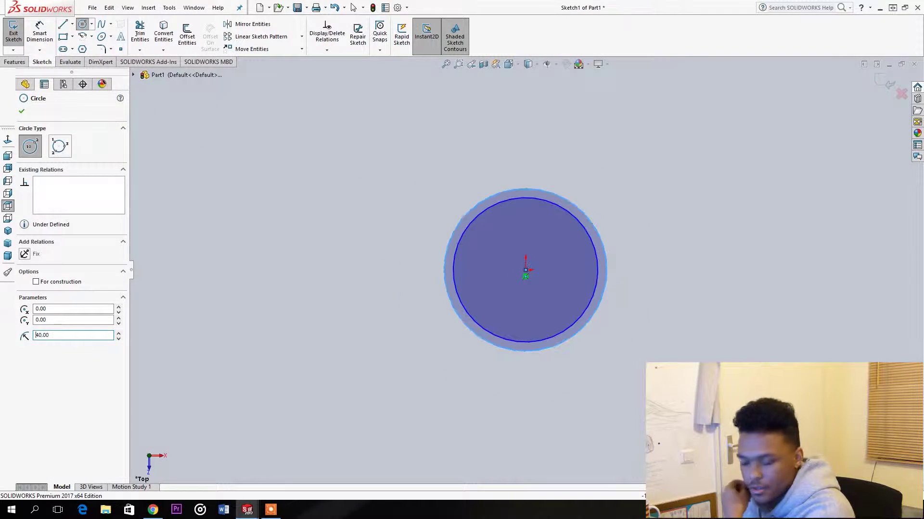
{"action": "left_click", "coordinate": [46, 38]}
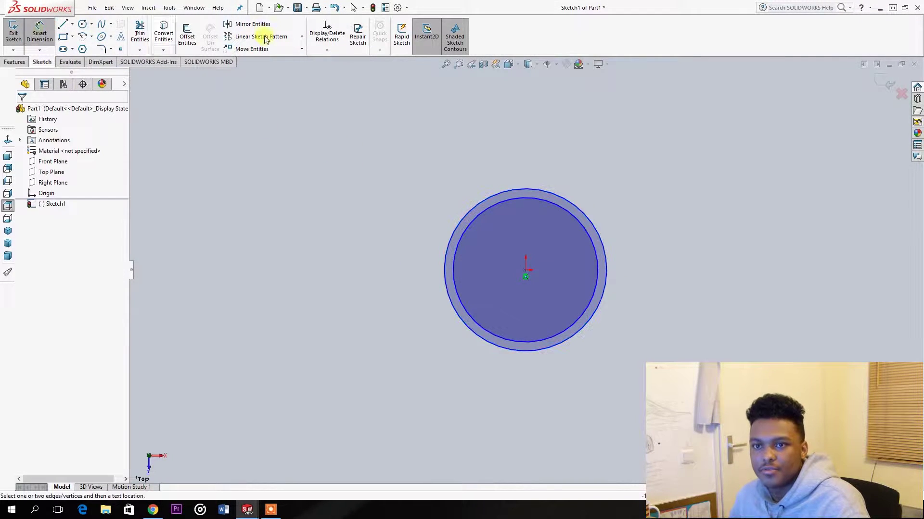
{"action": "left_click", "coordinate": [494, 203]}
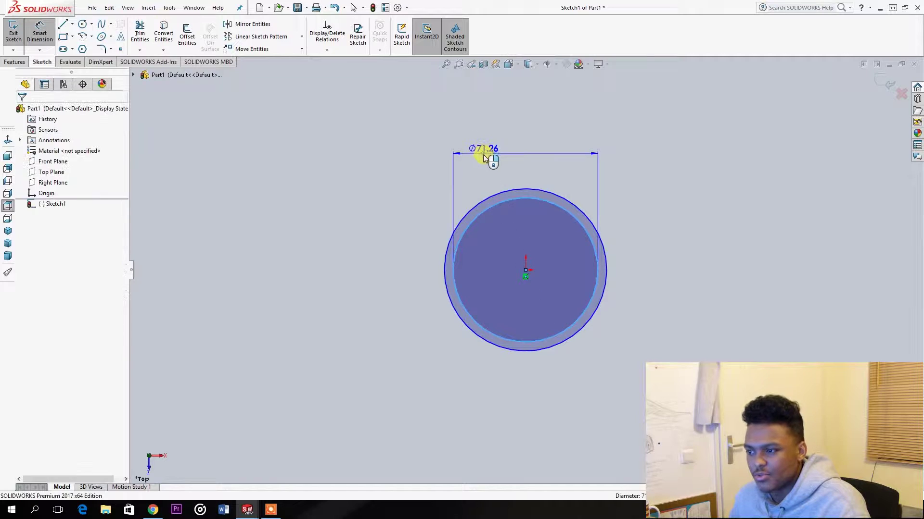
{"action": "left_click", "coordinate": [480, 154]}
{"action": "type", "text": "70"}
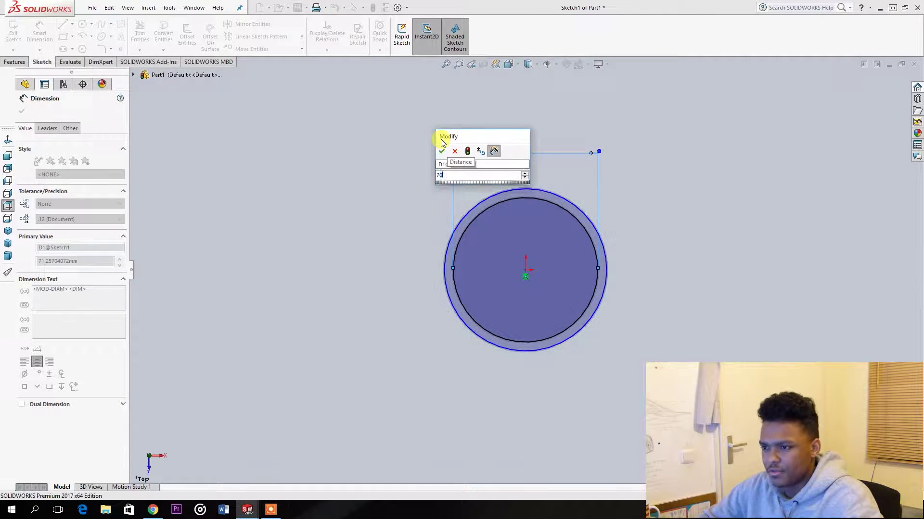
{"action": "key", "text": "Return"}
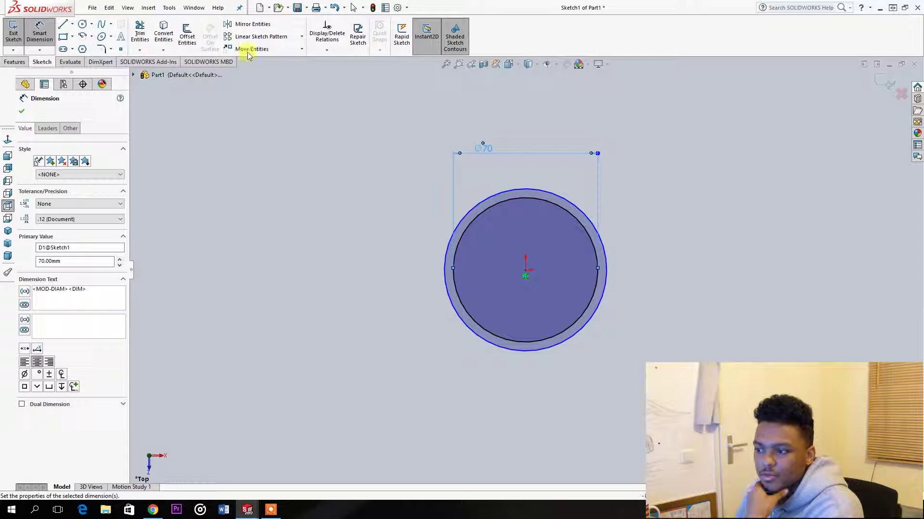
Step: Draw a horizontal line across the circles and trim away their lower halves
{"action": "left_click", "coordinate": [64, 26]}
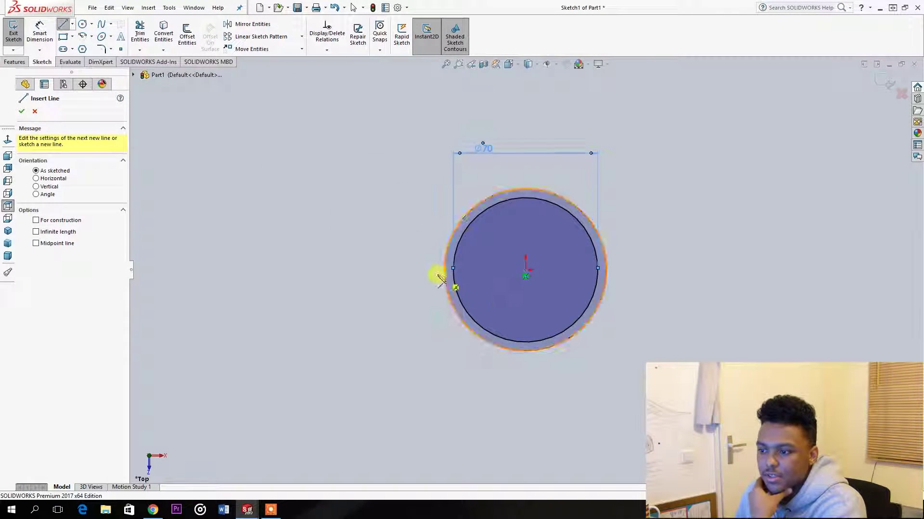
{"action": "left_click", "coordinate": [461, 277]}
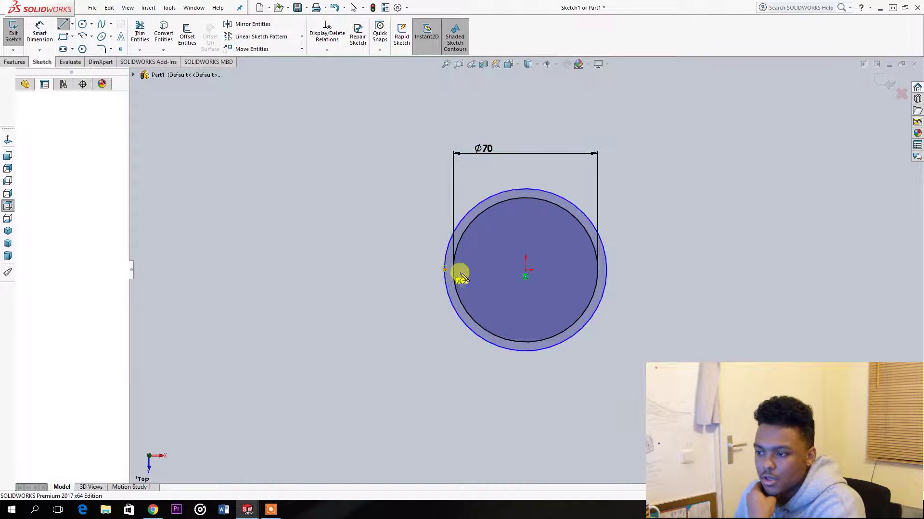
{"action": "left_click", "coordinate": [621, 270]}
{"action": "left_click", "coordinate": [141, 33]}
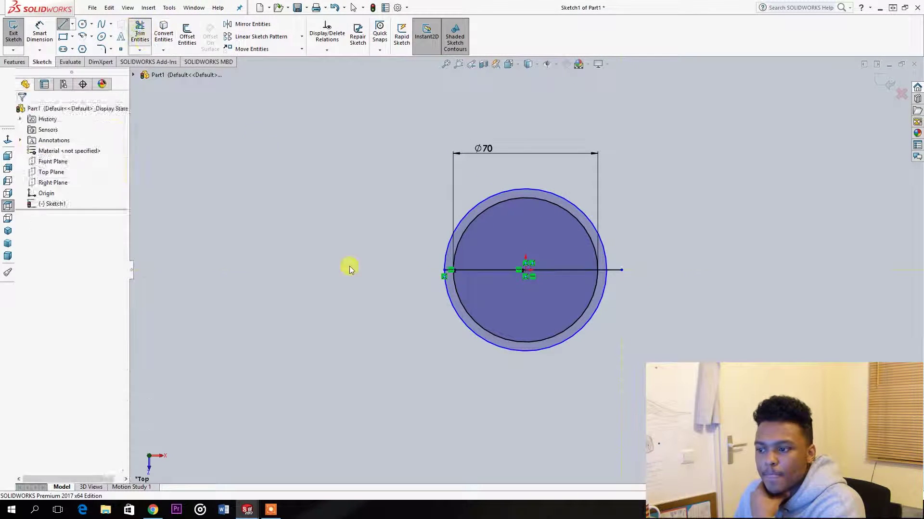
{"action": "mouse_move", "coordinate": [351, 268]}
{"action": "left_mouse_down"}
{"action": "mouse_move", "coordinate": [365, 328]}
{"action": "mouse_move", "coordinate": [507, 278]}
{"action": "left_mouse_up"}
{"action": "scroll", "coordinate": [505, 280], "scroll_direction": "down", "scroll_amount": 2}
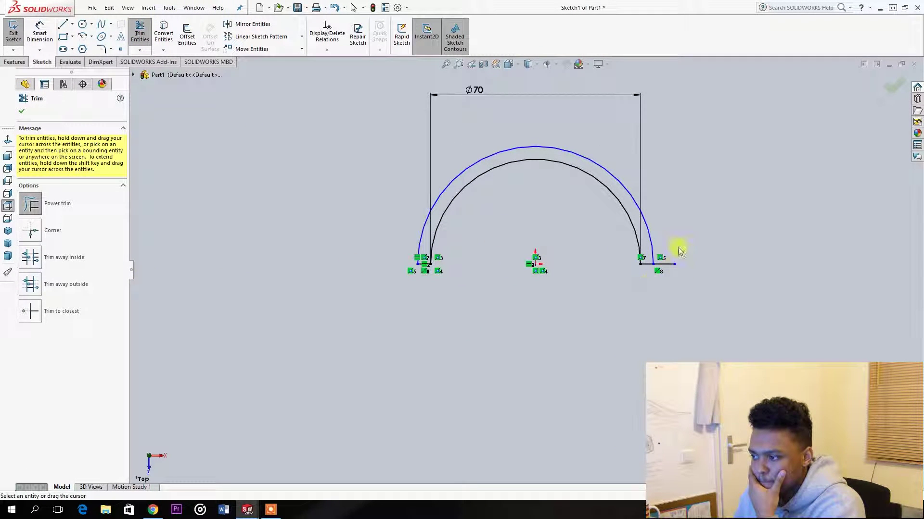
{"action": "left_click_drag", "start_coordinate": [679, 250], "coordinate": [665, 310]}
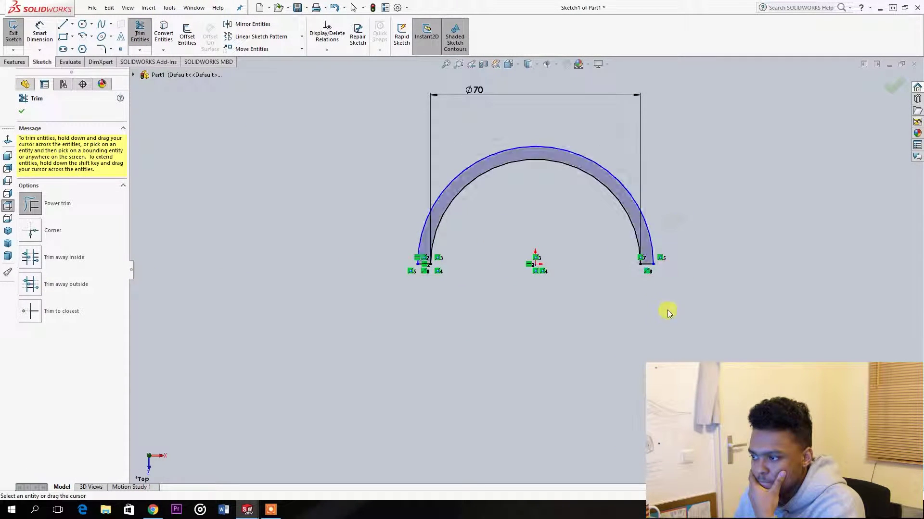
Step: Dimension the outer arc with a 40 mm radius
{"action": "left_click", "coordinate": [42, 27]}
{"action": "left_click", "coordinate": [477, 165]}
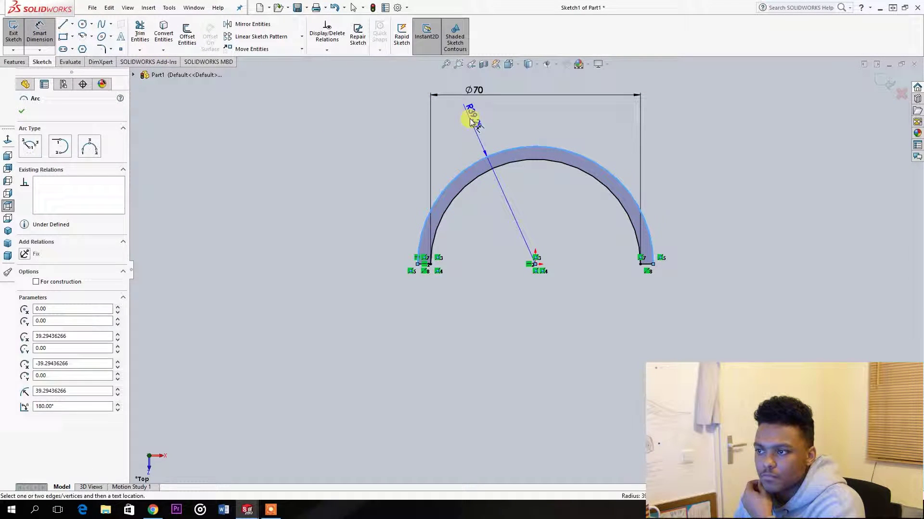
{"action": "left_click", "coordinate": [334, 214]}
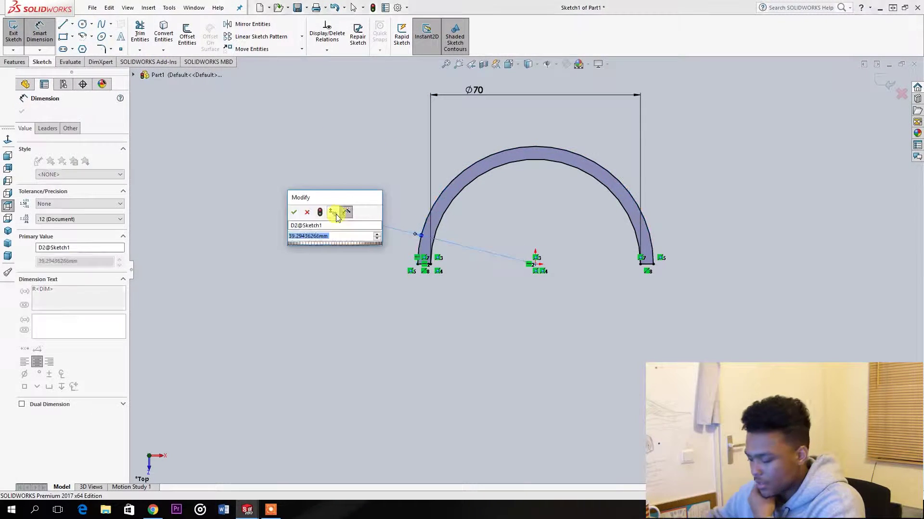
{"action": "type", "text": "40"}
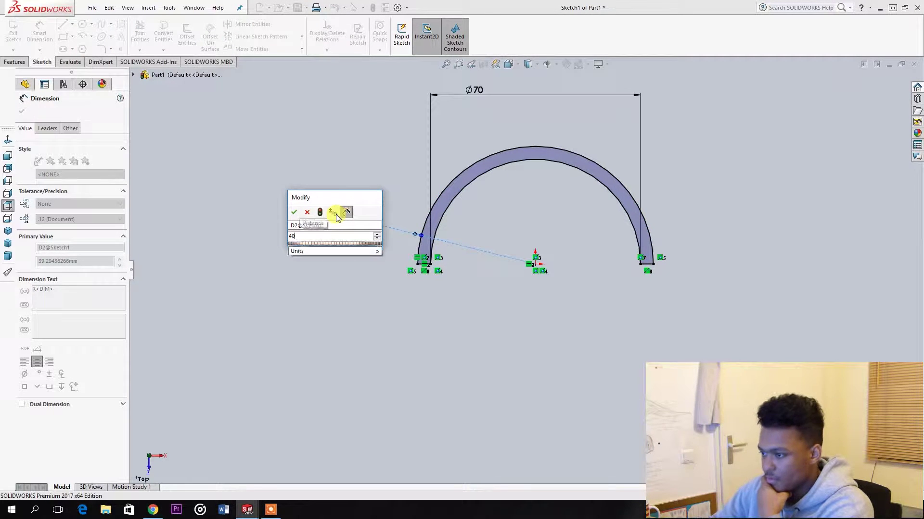
{"action": "key", "text": "Return"}
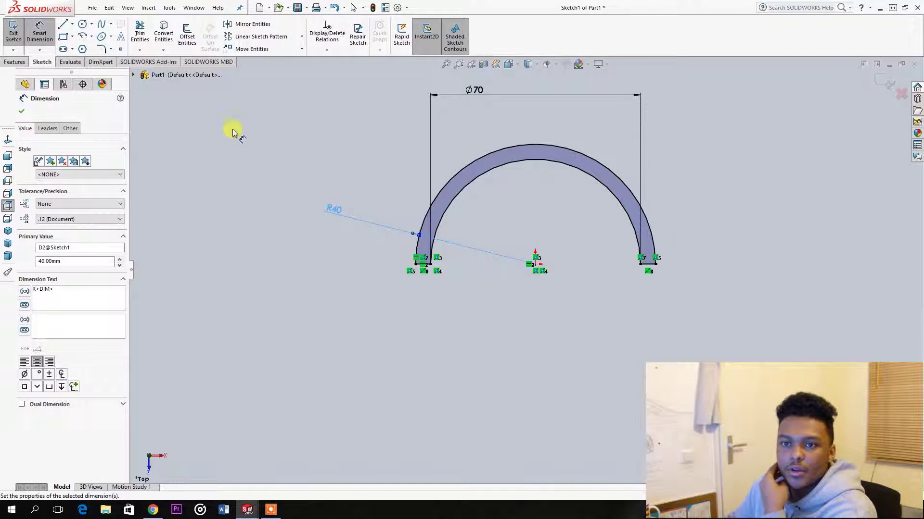
{"action": "left_click", "coordinate": [14, 62]}
Step: Extrude the half-ring sketch to a depth of 30 as Boss-Extrude1
{"action": "left_click", "coordinate": [18, 34]}
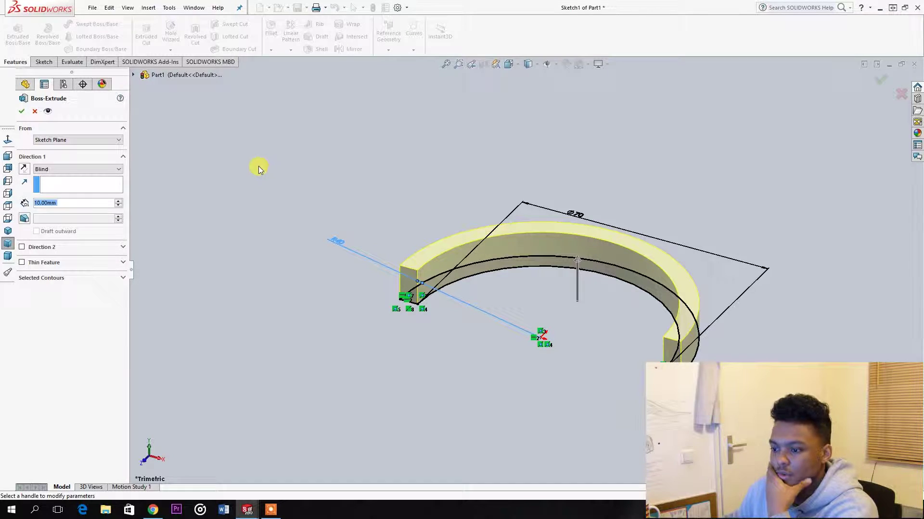
{"action": "type", "text": "30"}
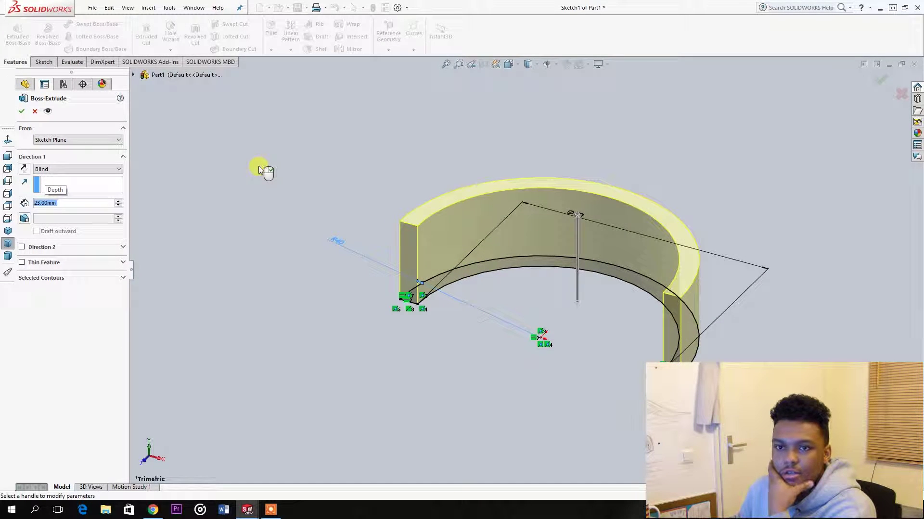
{"action": "key", "text": "Return"}
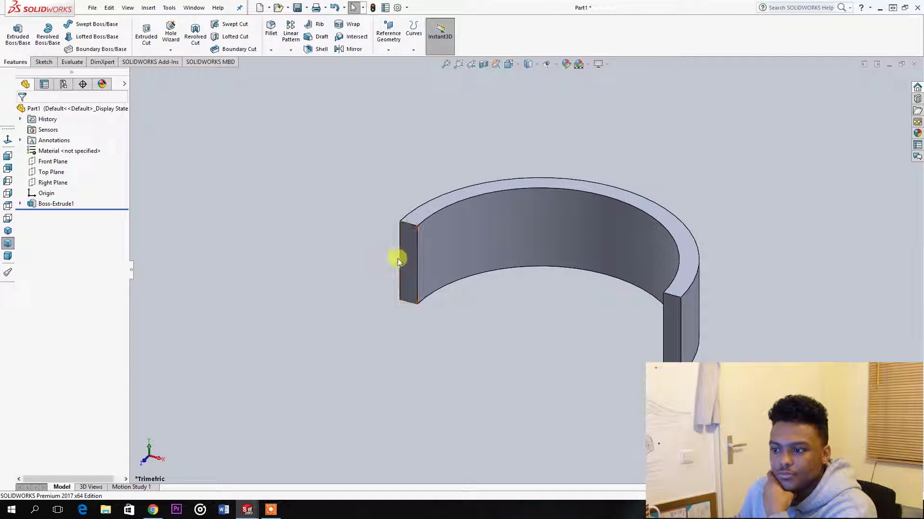
Step: Sketch a circle on the curved band's end face
{"action": "left_click", "coordinate": [408, 259]}
{"action": "left_click", "coordinate": [44, 62]}
{"action": "left_click", "coordinate": [13, 31]}
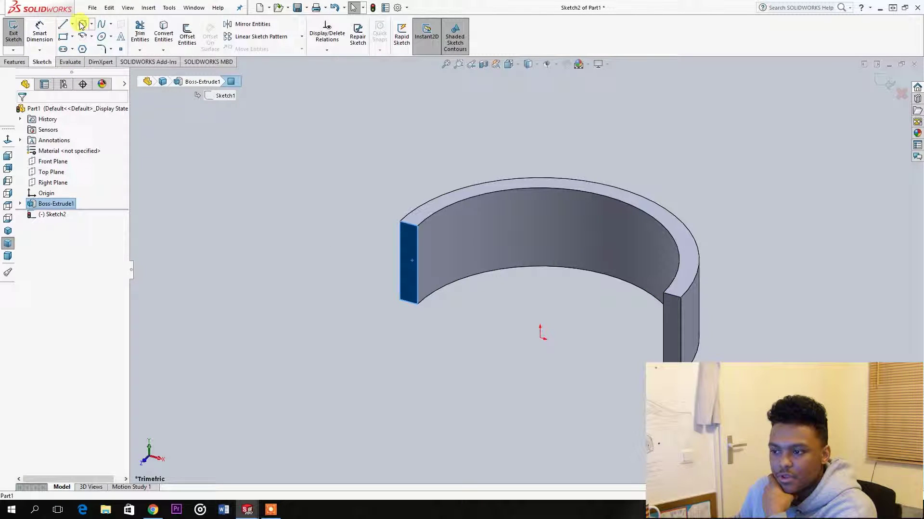
{"action": "left_click", "coordinate": [82, 25]}
{"action": "mouse_move", "coordinate": [359, 214]}
{"action": "middle_mouse_down"}
{"action": "mouse_move", "coordinate": [438, 255]}
{"action": "mouse_move", "coordinate": [480, 489]}
{"action": "mouse_move", "coordinate": [434, 415]}
{"action": "middle_mouse_up"}
{"action": "left_click", "coordinate": [435, 246]}
{"action": "left_click", "coordinate": [451, 258]}
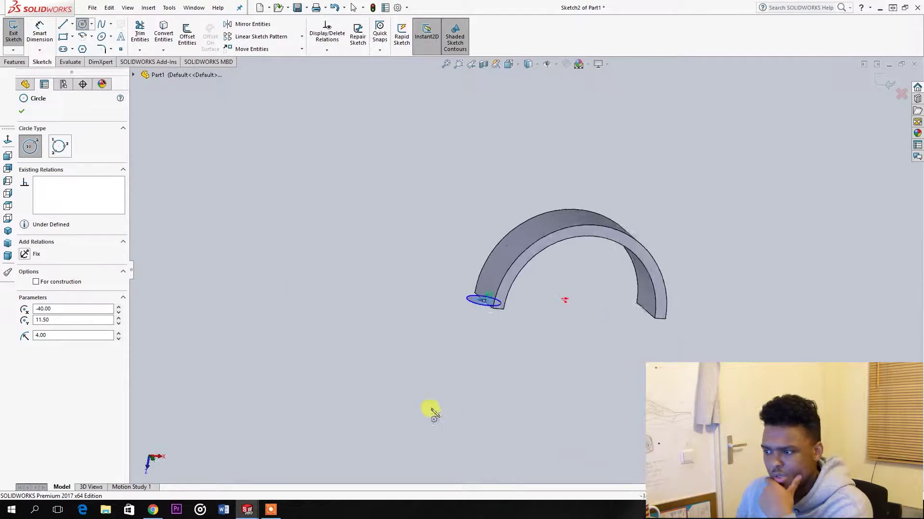
Step: Extrude the circle up to the selected face to form a cylindrical boss
{"action": "left_click", "coordinate": [505, 278]}
{"action": "left_click", "coordinate": [66, 150]}
{"action": "middle_click_drag", "start_coordinate": [536, 120], "coordinate": [236, 213]}
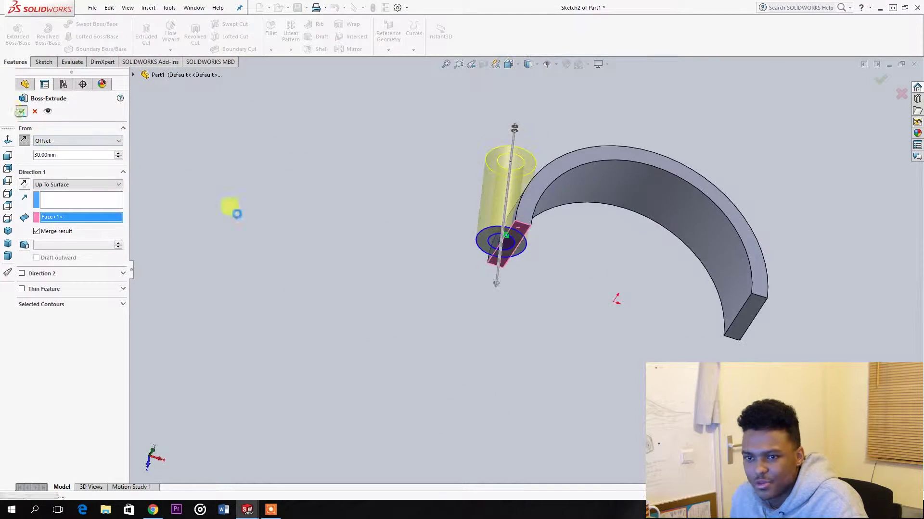
{"action": "key", "text": "Return"}
{"action": "left_click_drag", "start_coordinate": [412, 202], "coordinate": [573, 326]}
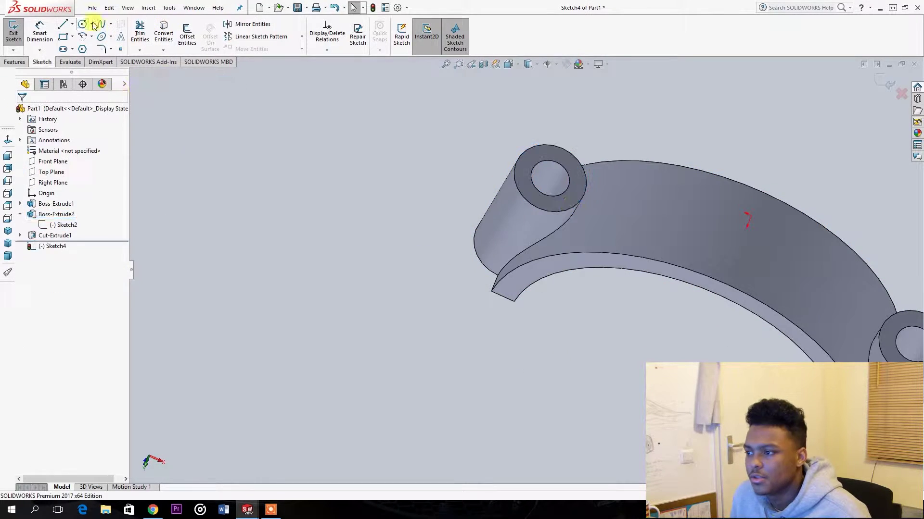
Step: Fillet the boss joints and start a thread from the boss edge
{"action": "left_click", "coordinate": [91, 24]}
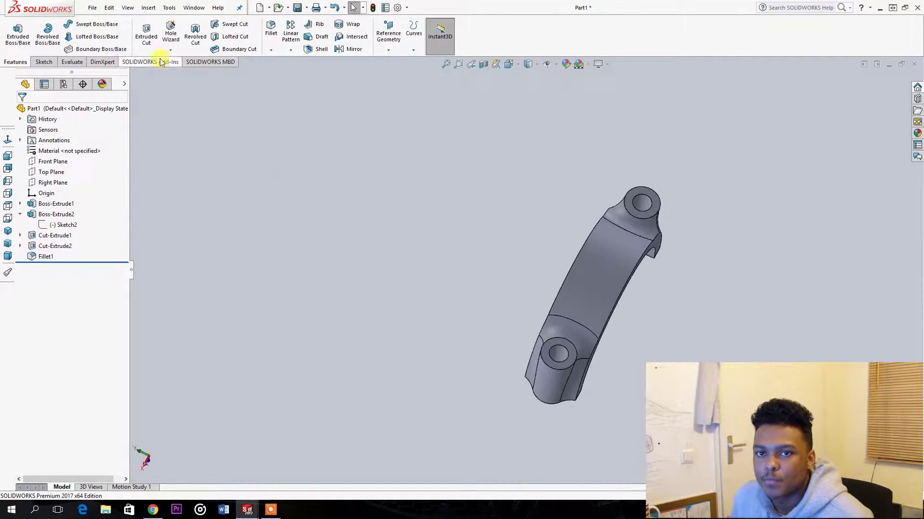
{"action": "left_click", "coordinate": [171, 50]}
{"action": "left_click", "coordinate": [183, 85]}
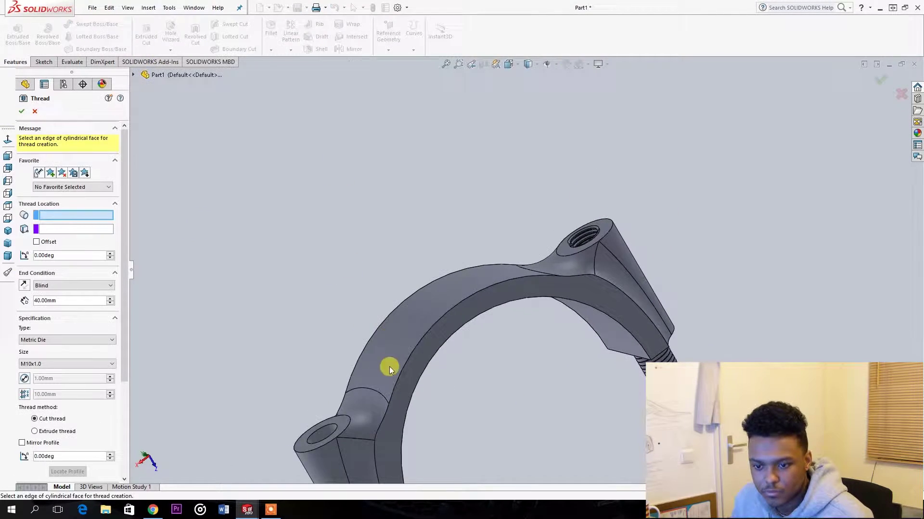
{"action": "left_click", "coordinate": [380, 400]}
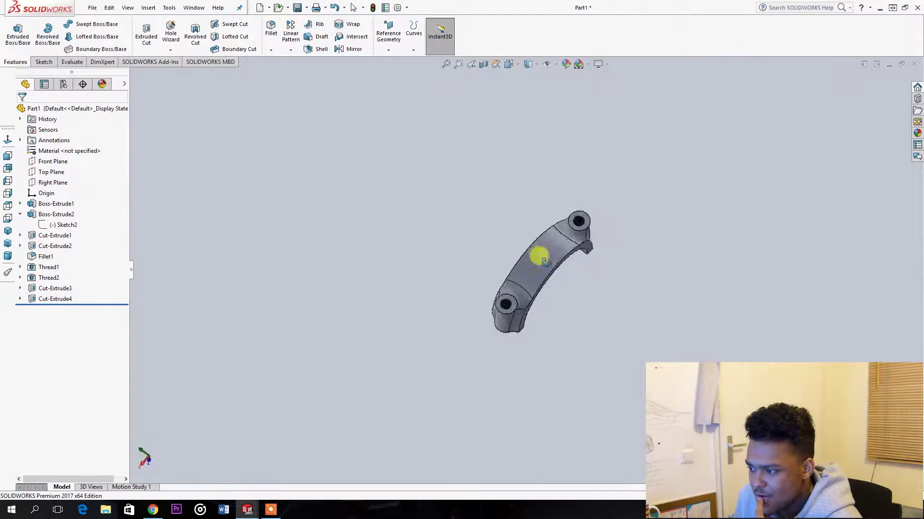
Step: Round the band's inner curved edges with a 2 mm fillet
{"action": "middle_click_drag", "start_coordinate": [540, 254], "coordinate": [553, 265]}
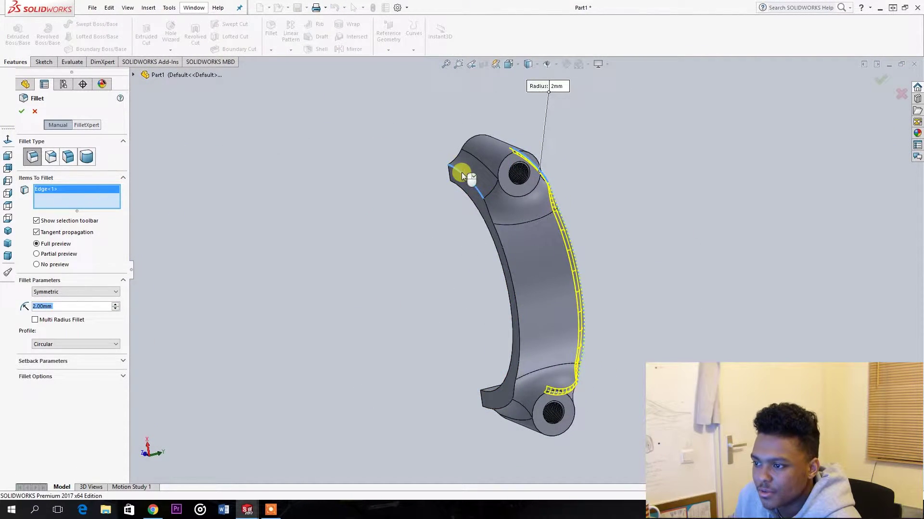
{"action": "left_click", "coordinate": [461, 172]}
{"action": "middle_click_drag", "start_coordinate": [460, 172], "coordinate": [375, 278]}
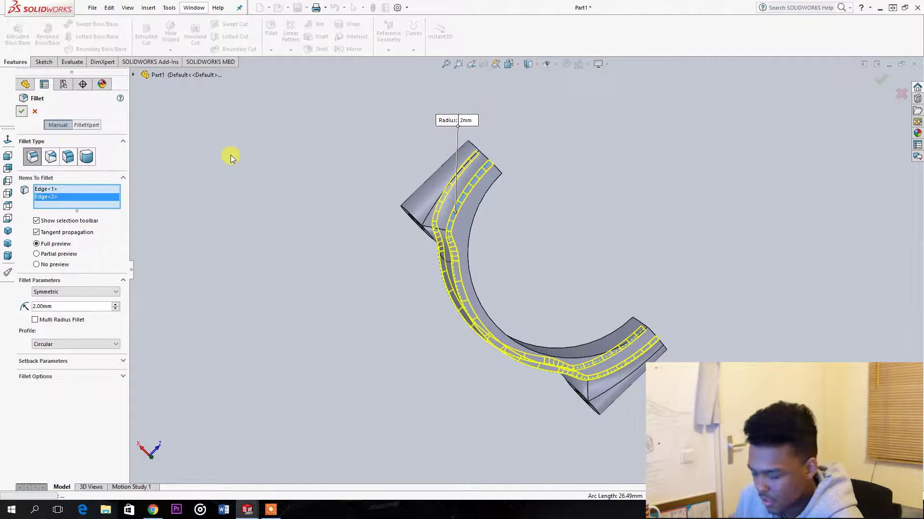
{"action": "key", "text": "Return"}
{"action": "middle_click_drag", "start_coordinate": [450, 216], "coordinate": [455, 152]}
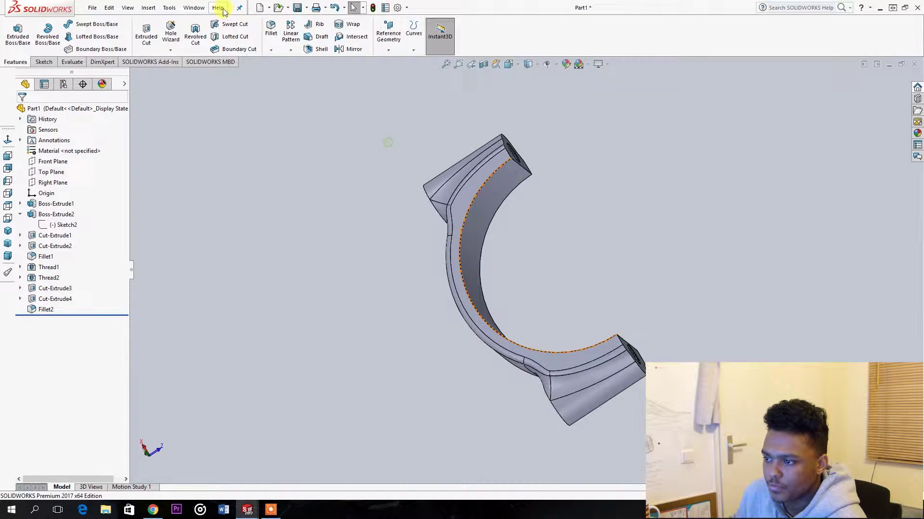
Step: Save As 'Connecting Rod Cap 150mm' in the Engine folder, beside Connecting Rod 150mm
{"action": "left_click", "coordinate": [307, 7]}
{"action": "left_click", "coordinate": [319, 33]}
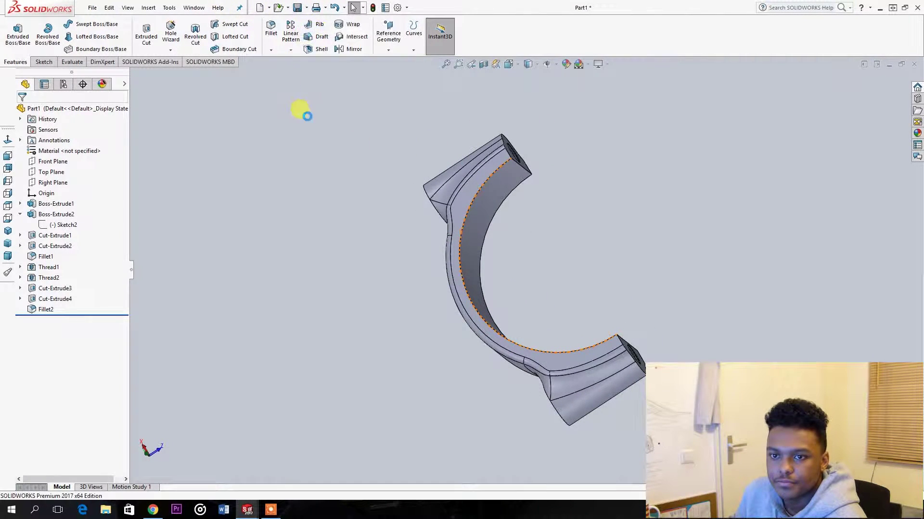
{"action": "left_click", "coordinate": [136, 67]}
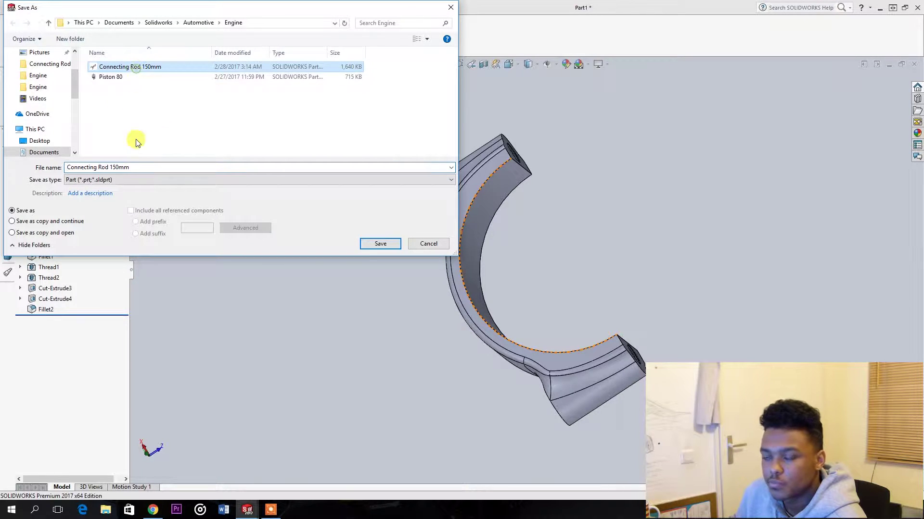
{"action": "left_click", "coordinate": [111, 167]}
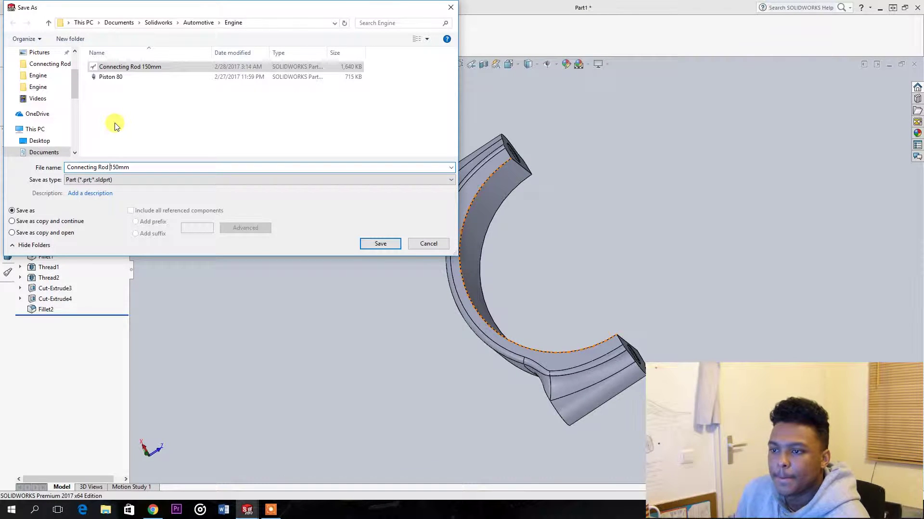
{"action": "type", "text": "C"}
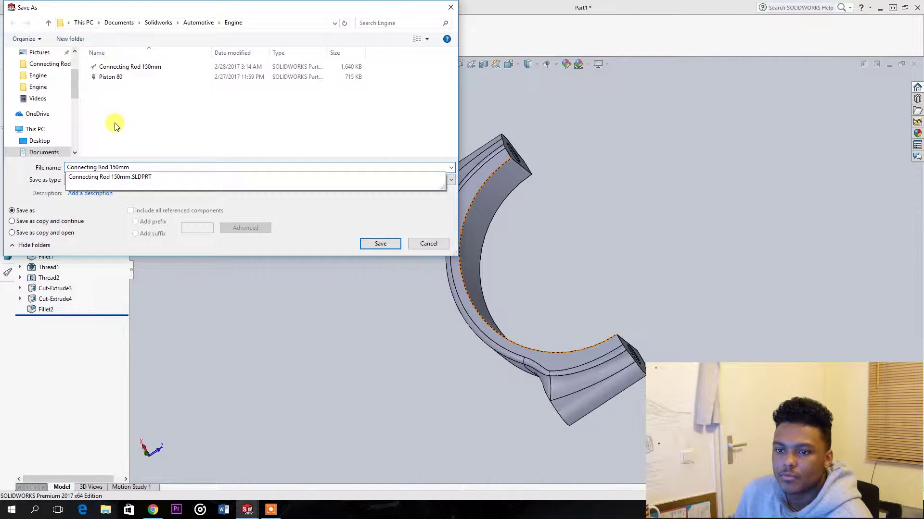
{"action": "type", "text": "ap"}
{"action": "key", "text": "Return"}
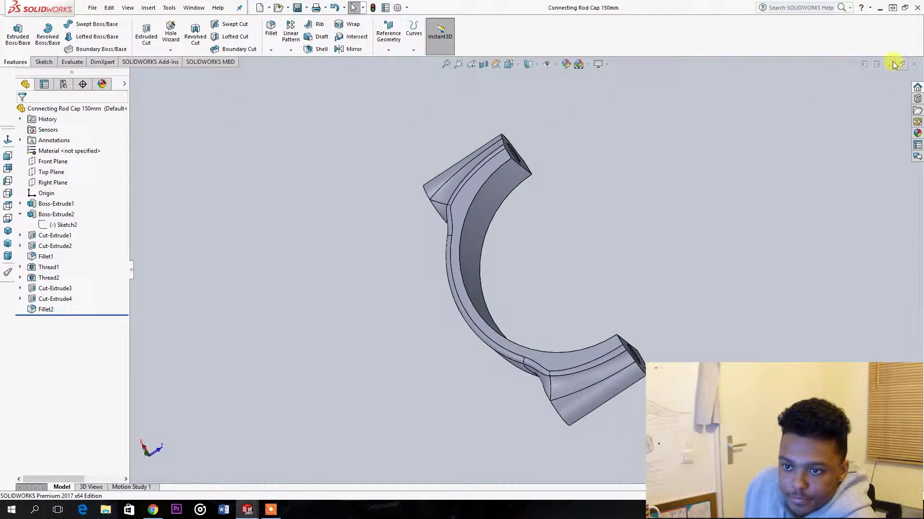
Step: Assign Ti-8Al-1Mo-1V annealed sheet (SS) from Titanium Alloys to the cap
{"action": "left_click", "coordinate": [474, 208]}
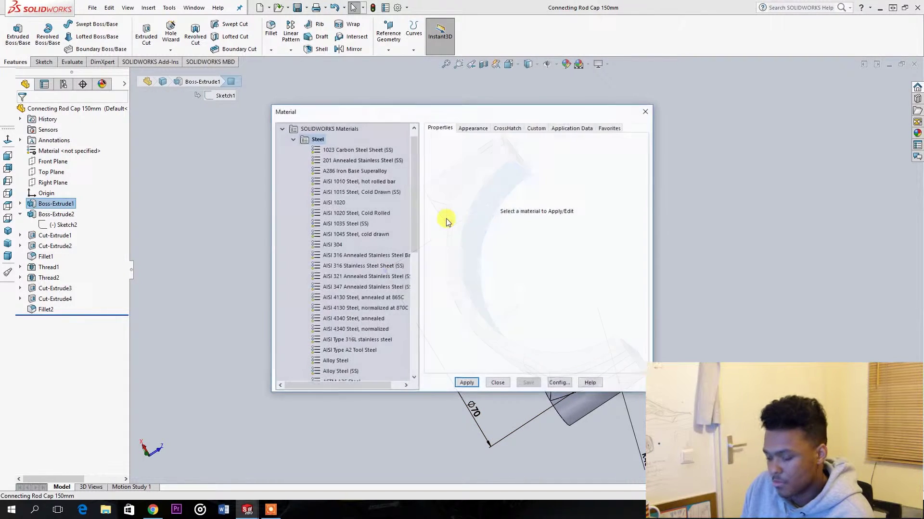
{"action": "left_click", "coordinate": [294, 140]}
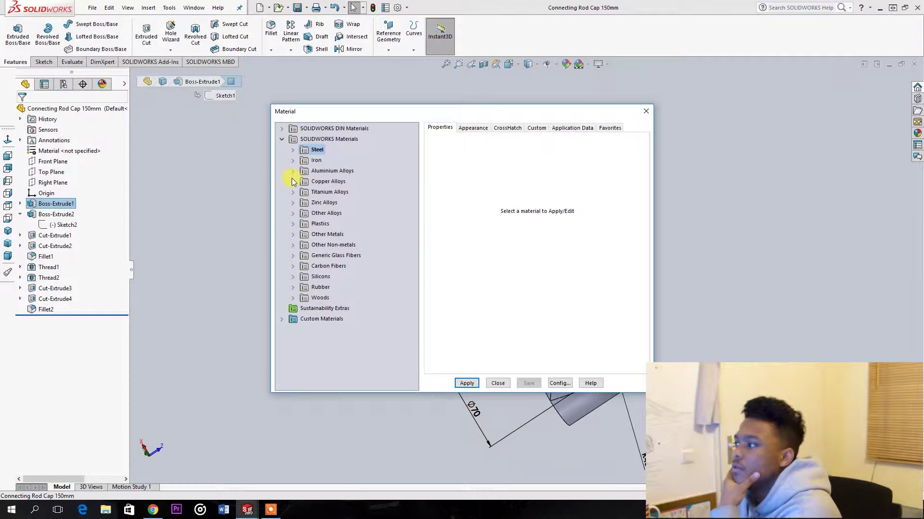
{"action": "left_click", "coordinate": [293, 192]}
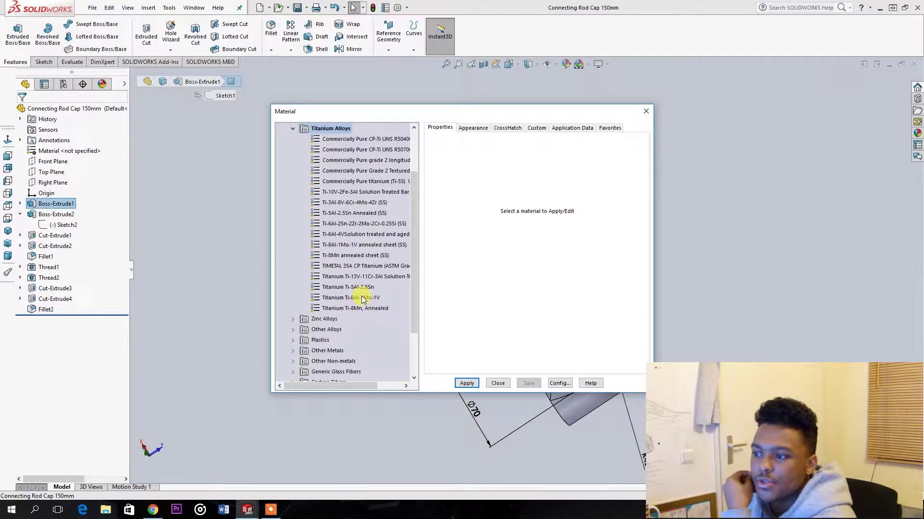
{"action": "left_click", "coordinate": [349, 255]}
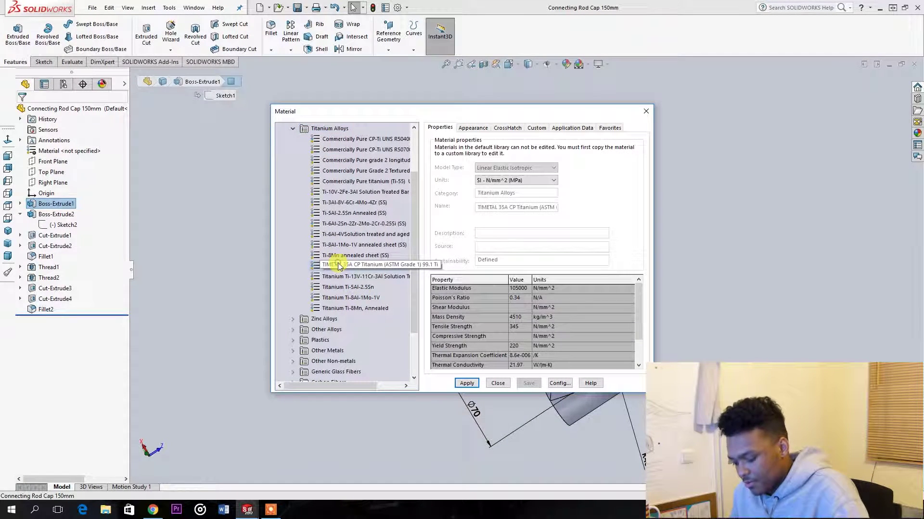
{"action": "left_click", "coordinate": [356, 247]}
{"action": "left_click", "coordinate": [478, 384]}
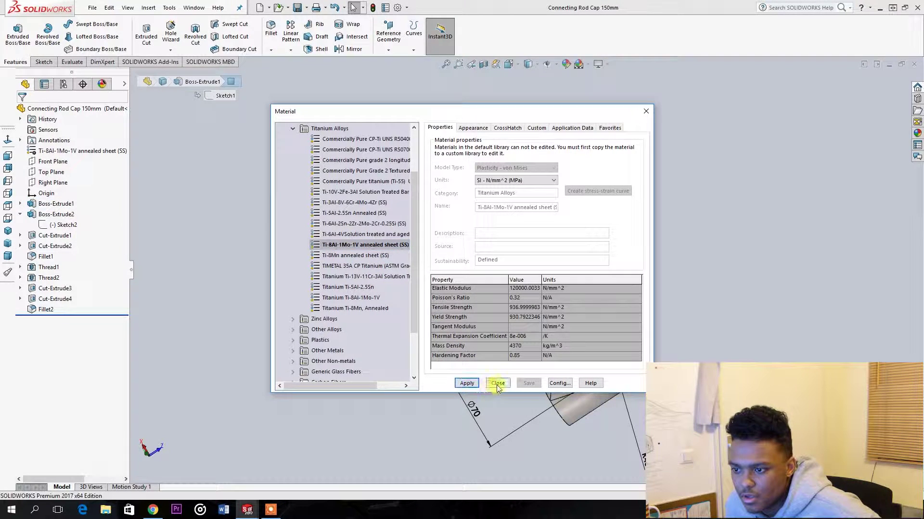
{"action": "left_click", "coordinate": [497, 383]}
{"action": "middle_click_drag", "start_coordinate": [411, 376], "coordinate": [353, 210]}
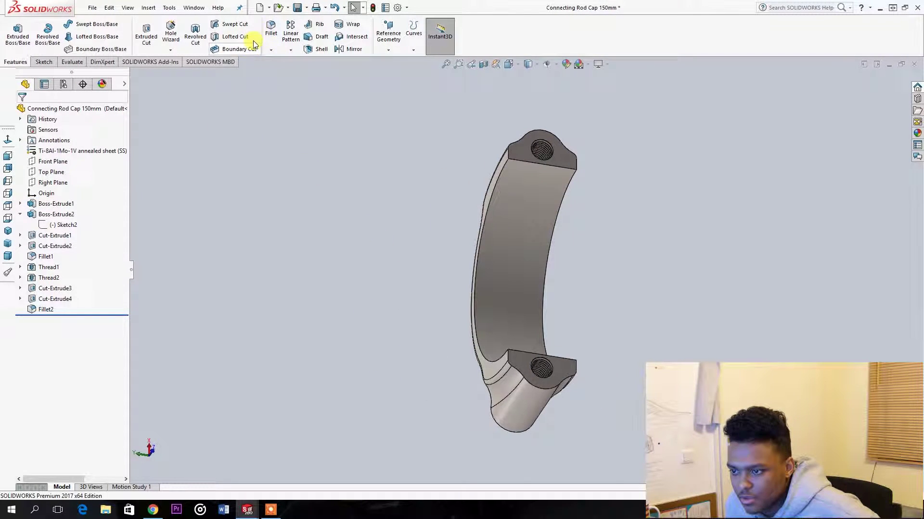
Step: Create a new empty assembly document
{"action": "left_click", "coordinate": [306, 7]}
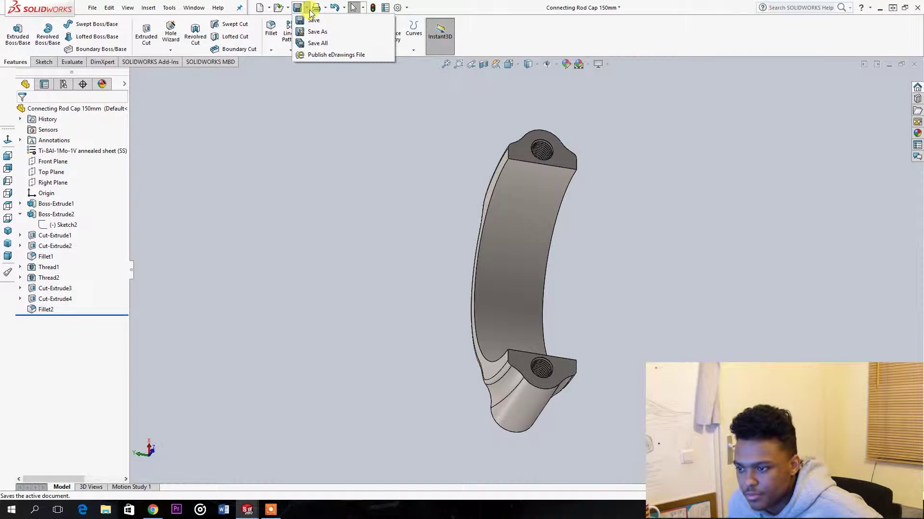
{"action": "left_click", "coordinate": [269, 8]}
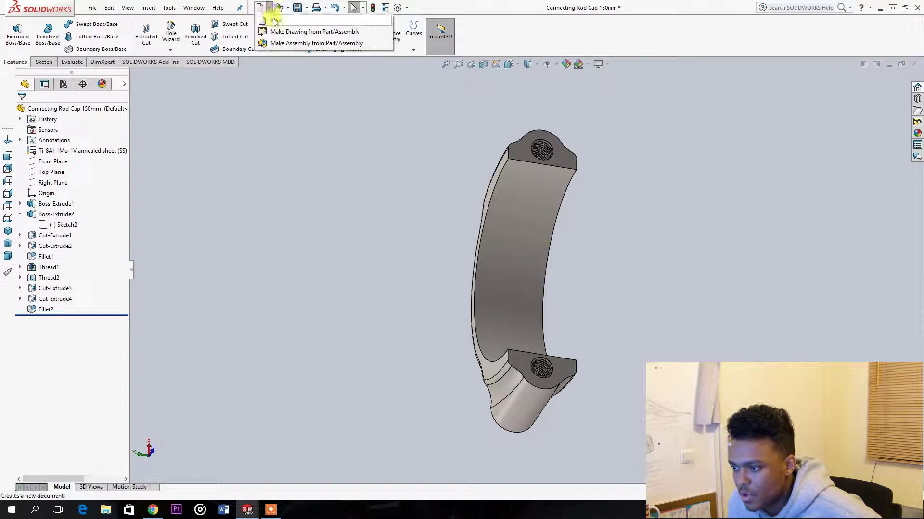
{"action": "left_click", "coordinate": [274, 21]}
{"action": "left_click", "coordinate": [336, 242]}
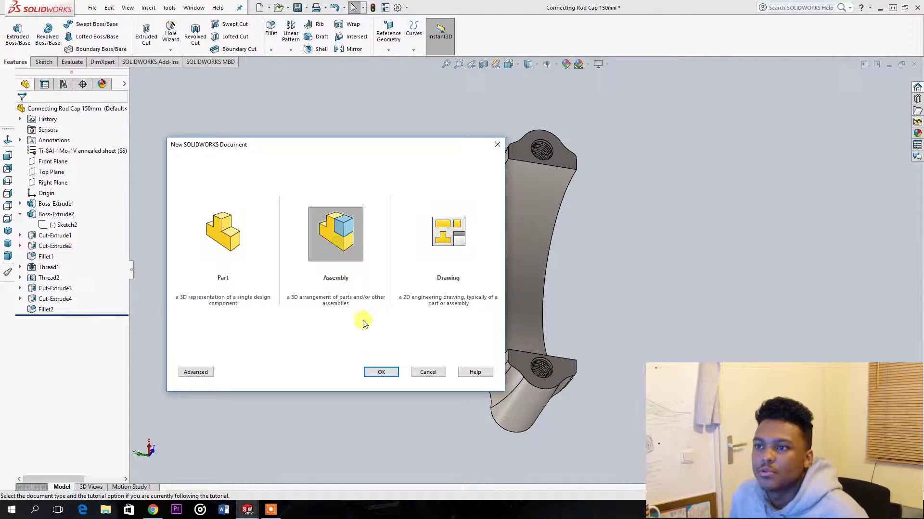
{"action": "left_click", "coordinate": [382, 372]}
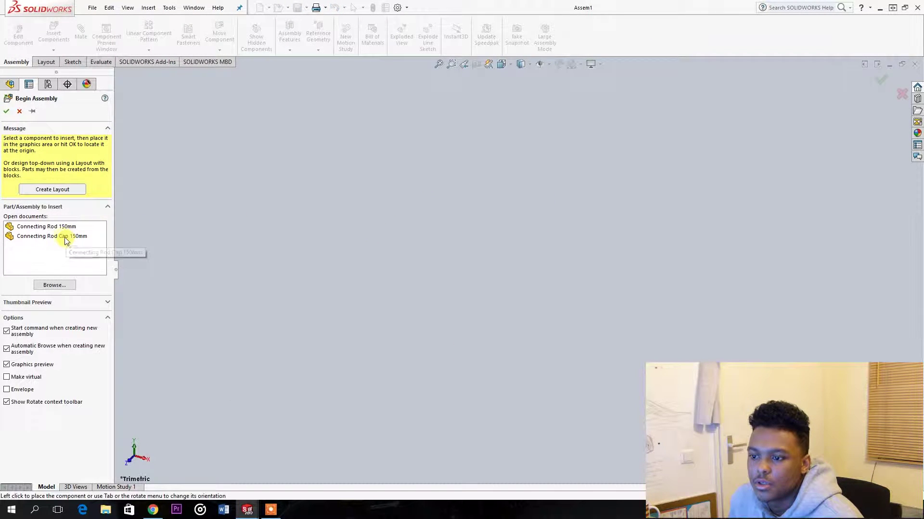
Step: Insert Connecting Rod 150mm and Connecting Rod Cap 150mm into the assembly
{"action": "left_click", "coordinate": [61, 229]}
{"action": "left_click", "coordinate": [61, 235], "text": "ctrl"}
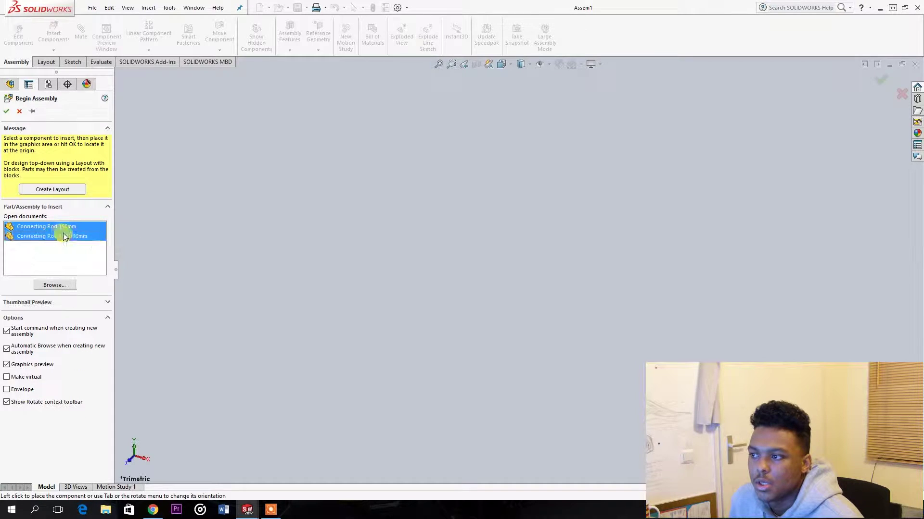
{"action": "left_click", "coordinate": [447, 308]}
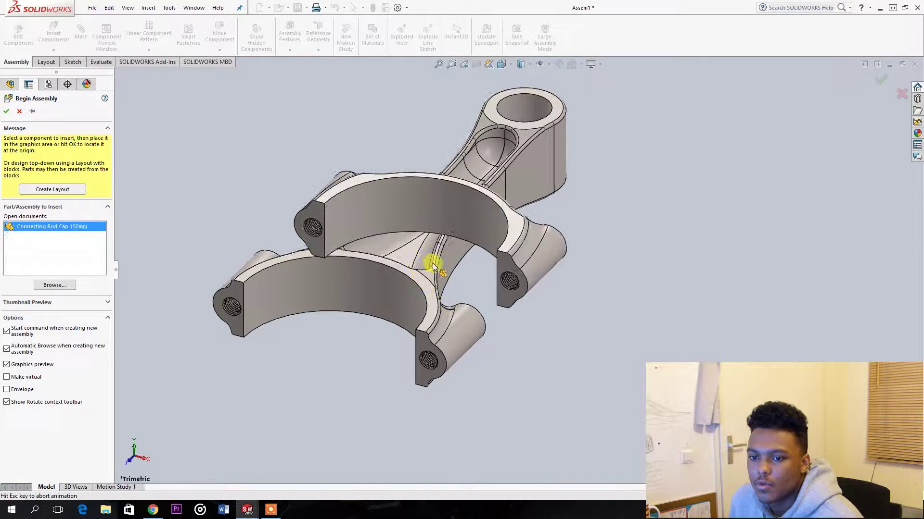
{"action": "scroll", "coordinate": [426, 315], "scroll_direction": "down", "scroll_amount": 5}
{"action": "scroll", "coordinate": [429, 305], "scroll_direction": "up", "scroll_amount": 2}
{"action": "left_click", "coordinate": [367, 268]}
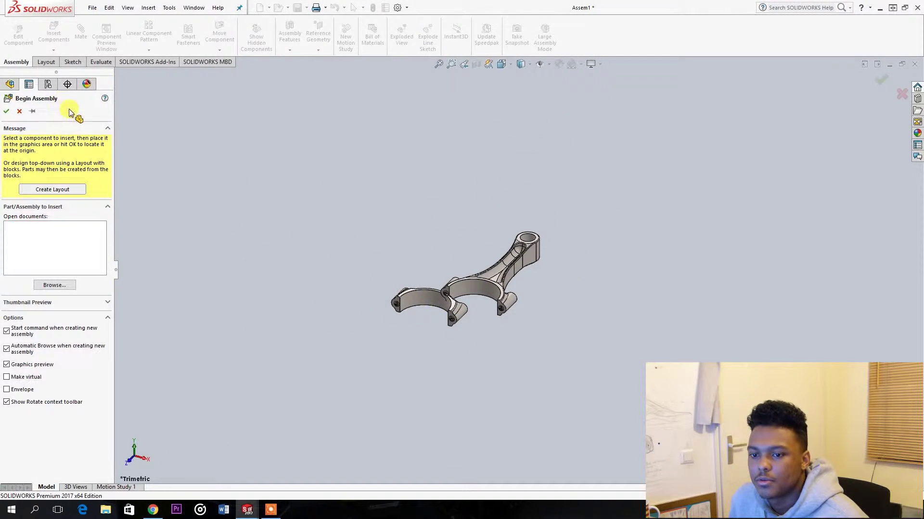
Step: Add two concentric mates between the cap and rod holes, flipping the cap's alignment
{"action": "scroll", "coordinate": [445, 318], "scroll_direction": "up", "scroll_amount": 1}
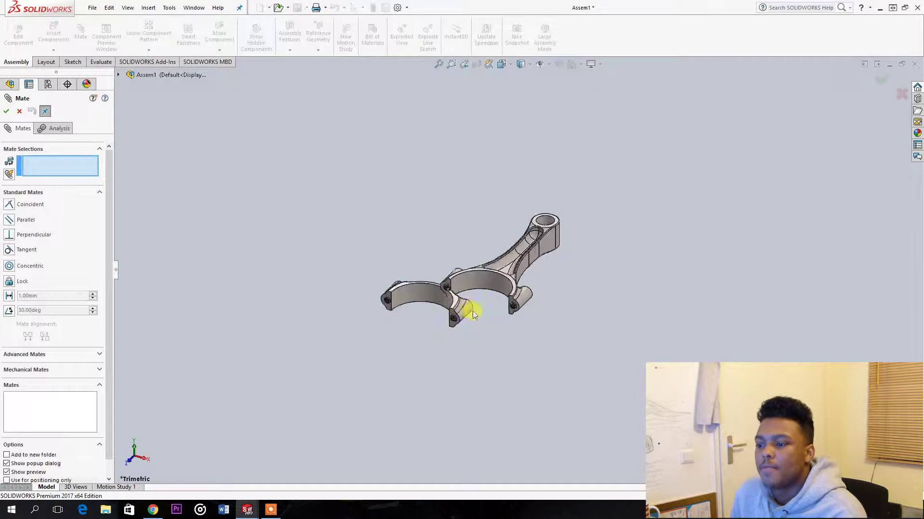
{"action": "left_click", "coordinate": [462, 308]}
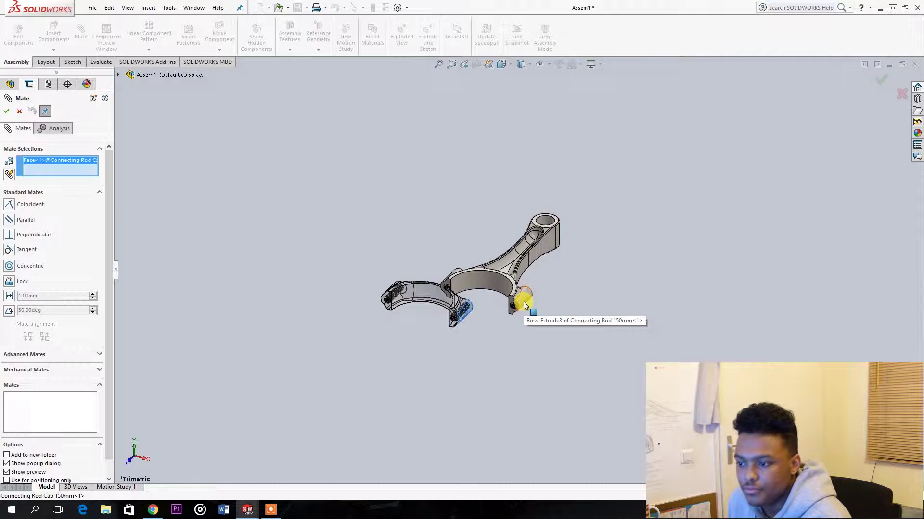
{"action": "left_click", "coordinate": [523, 302]}
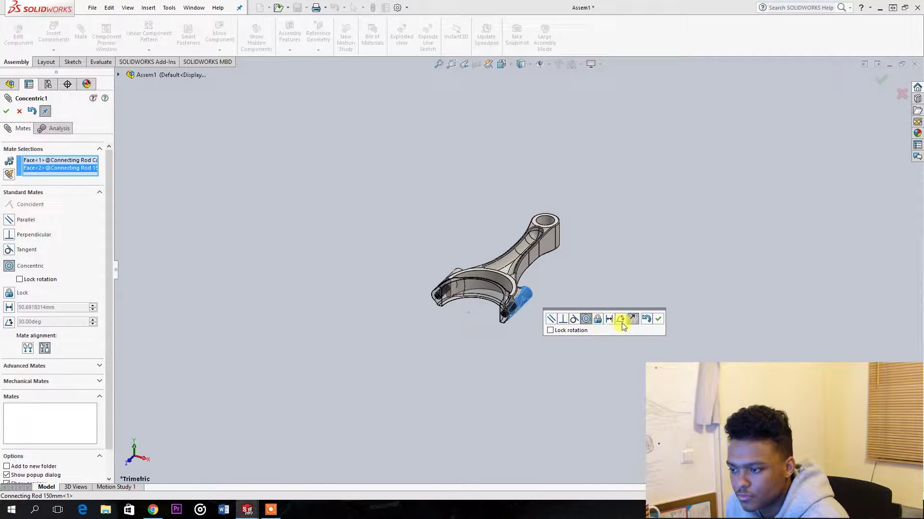
{"action": "left_click", "coordinate": [632, 319]}
{"action": "left_click", "coordinate": [657, 319]}
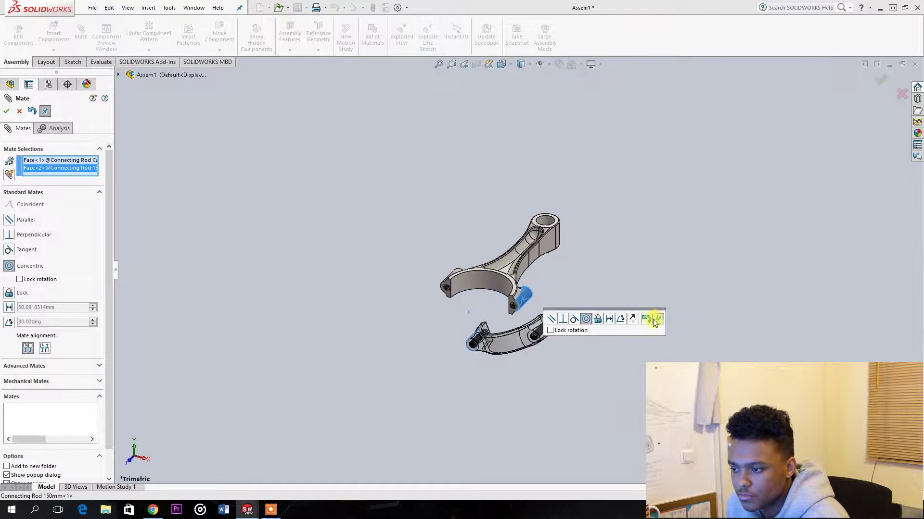
{"action": "left_click", "coordinate": [553, 330]}
{"action": "middle_click_drag", "start_coordinate": [438, 280], "coordinate": [454, 295]}
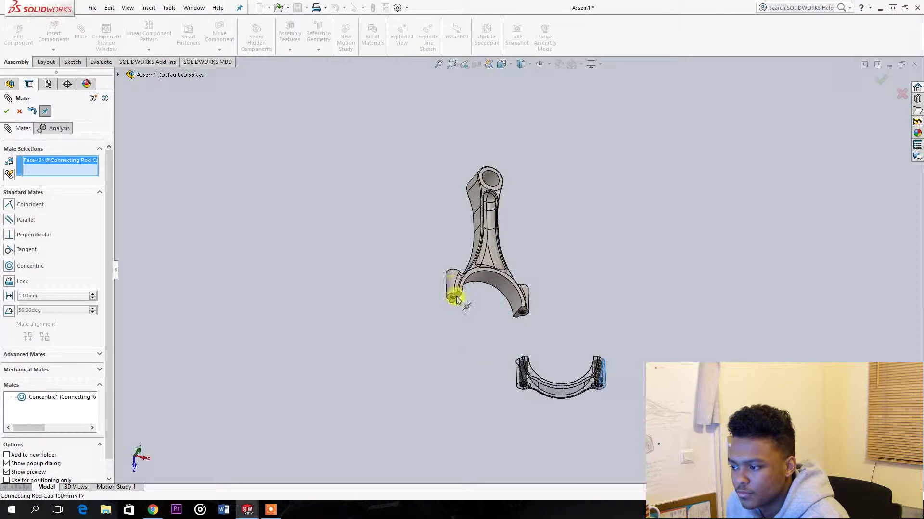
{"action": "left_click", "coordinate": [449, 281]}
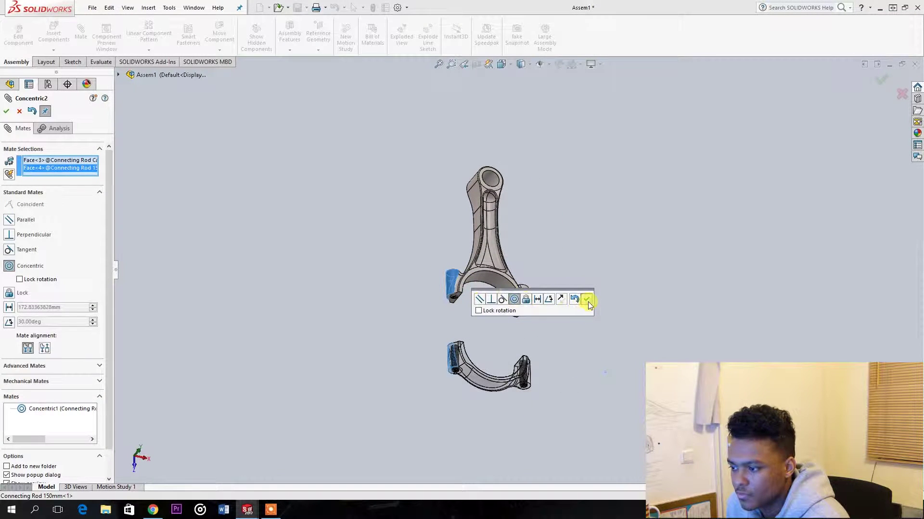
{"action": "left_click", "coordinate": [587, 300]}
Step: Add a coincident mate seating the cap flush against the rod to close the big end
{"action": "scroll", "coordinate": [457, 317], "scroll_direction": "down", "scroll_amount": 2}
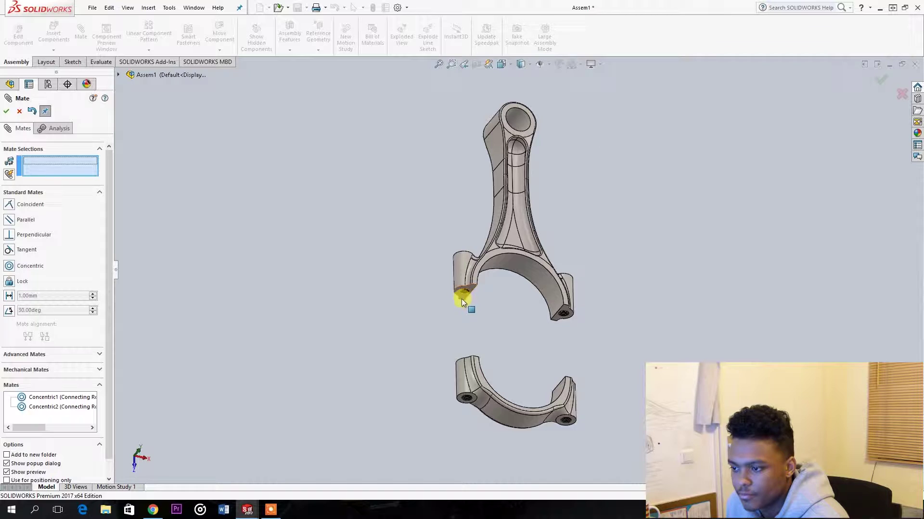
{"action": "left_click", "coordinate": [461, 299]}
{"action": "middle_click_drag", "start_coordinate": [462, 301], "coordinate": [388, 454]}
{"action": "scroll", "coordinate": [446, 337], "scroll_direction": "down", "scroll_amount": 2}
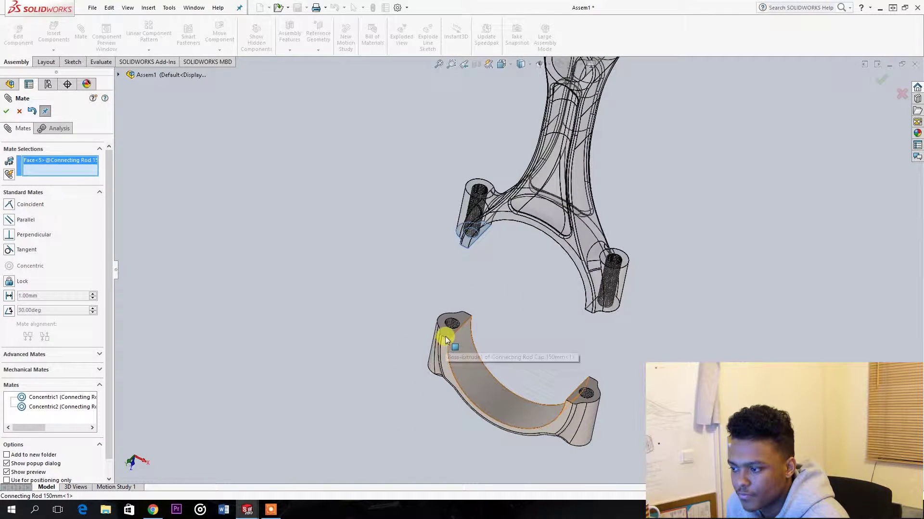
{"action": "left_click", "coordinate": [446, 336]}
{"action": "left_click", "coordinate": [525, 303]}
{"action": "scroll", "coordinate": [427, 264], "scroll_direction": "up", "scroll_amount": 4}
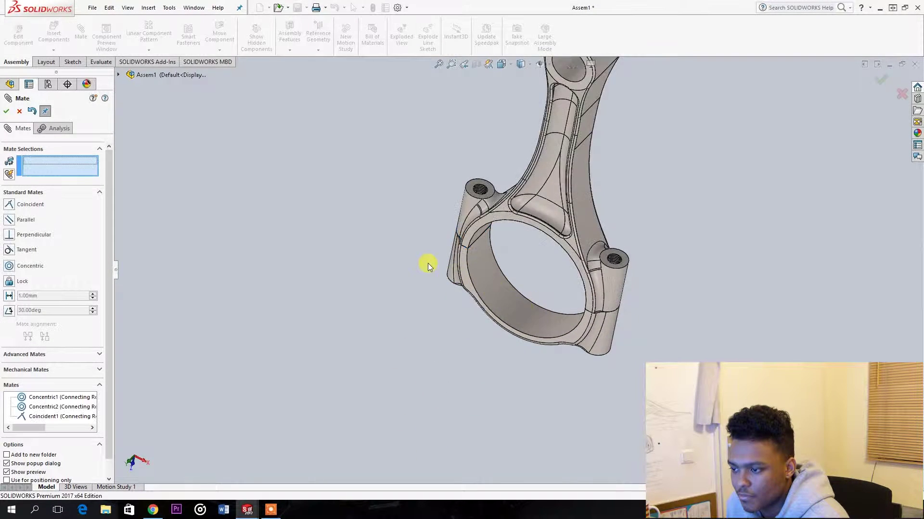
{"action": "middle_click_drag", "start_coordinate": [460, 254], "coordinate": [557, 216]}
{"action": "scroll", "coordinate": [516, 247], "scroll_direction": "down", "scroll_amount": 4}
{"action": "middle_click_drag", "start_coordinate": [516, 247], "coordinate": [635, 351]}
Step: Save the assembly as 'Connectin rod v6', also saving modified components and the empty sketch
{"action": "scroll", "coordinate": [635, 351], "scroll_direction": "up", "scroll_amount": 3}
{"action": "key", "text": "Escape"}
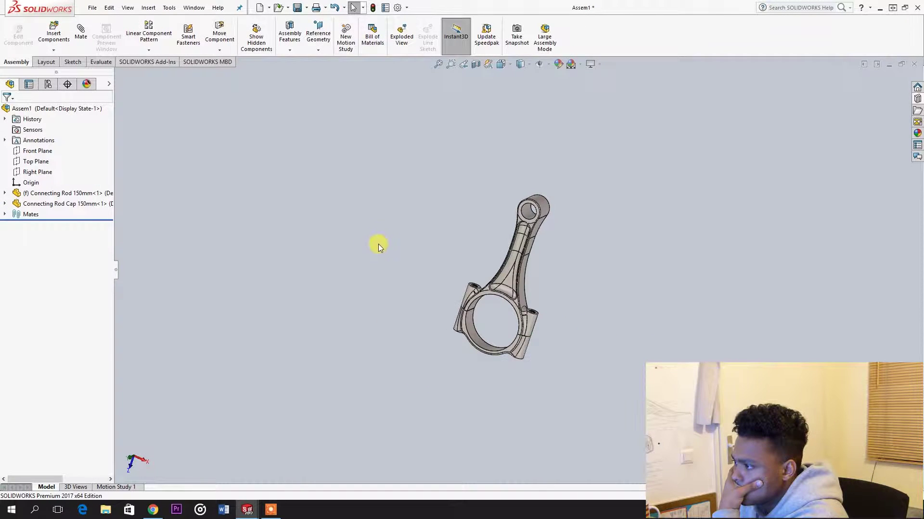
{"action": "middle_click_drag", "start_coordinate": [378, 244], "coordinate": [597, 337]}
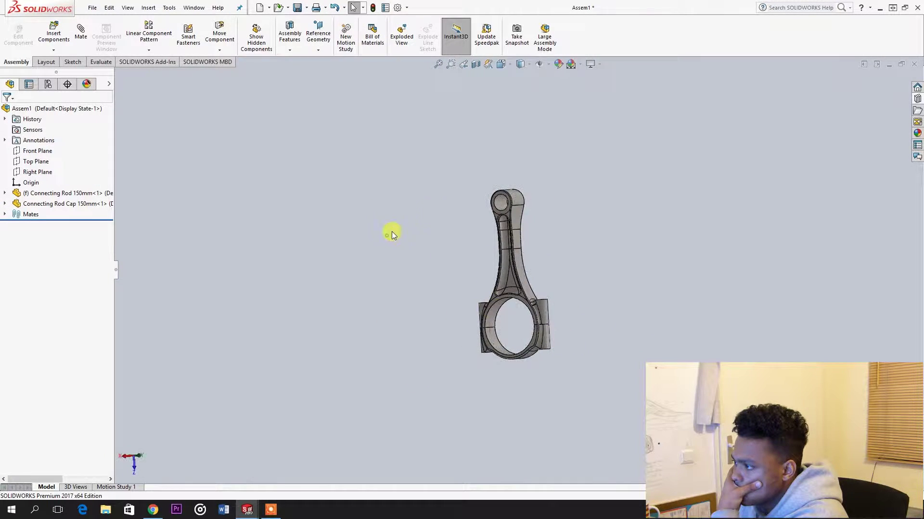
{"action": "left_click", "coordinate": [307, 8]}
{"action": "left_click", "coordinate": [315, 30]}
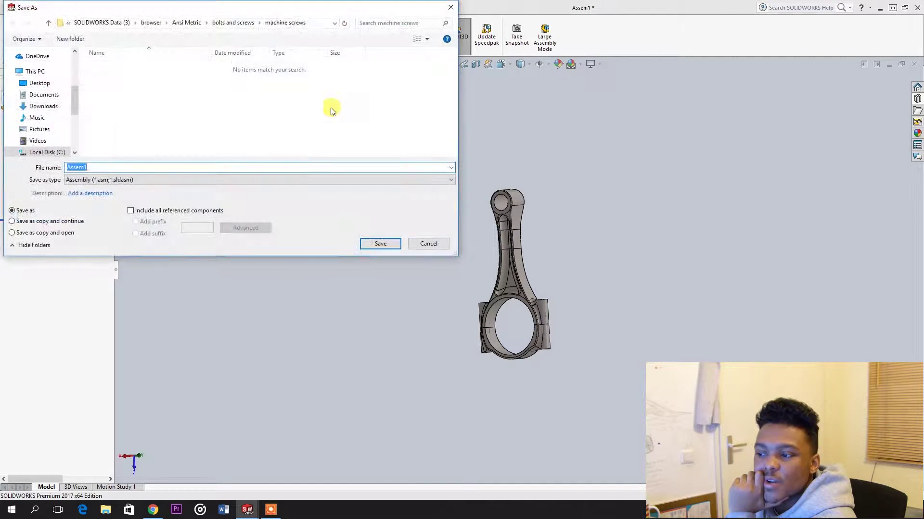
{"action": "type", "text": "Connectin"}
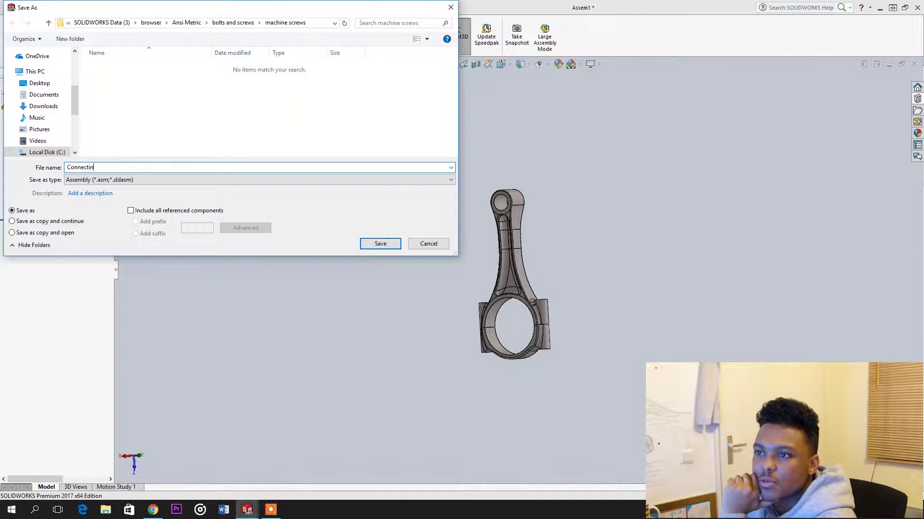
{"action": "type", "text": "rodf"}
{"action": "key", "text": "BackSpace"}
{"action": "key", "text": "BackSpace"}
{"action": "key", "text": "BackSpace"}
{"action": "key", "text": "BackSpace"}
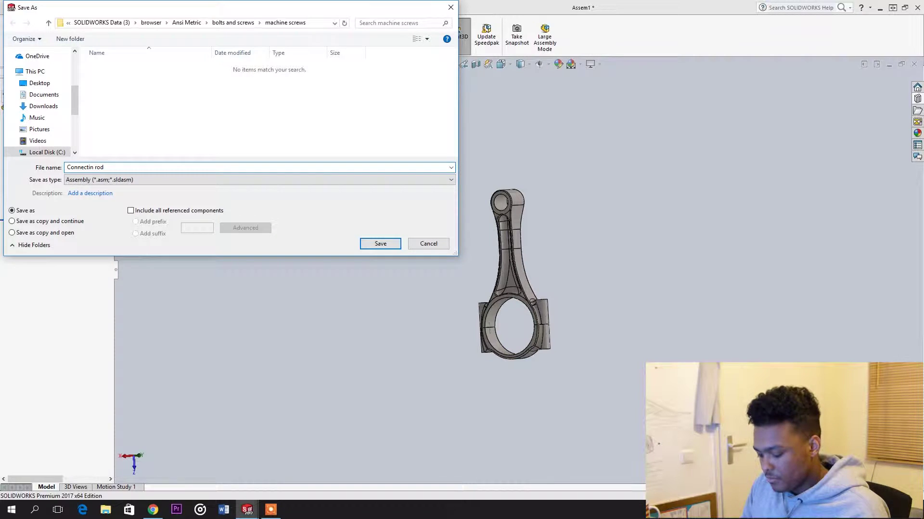
{"action": "key", "text": "Return"}
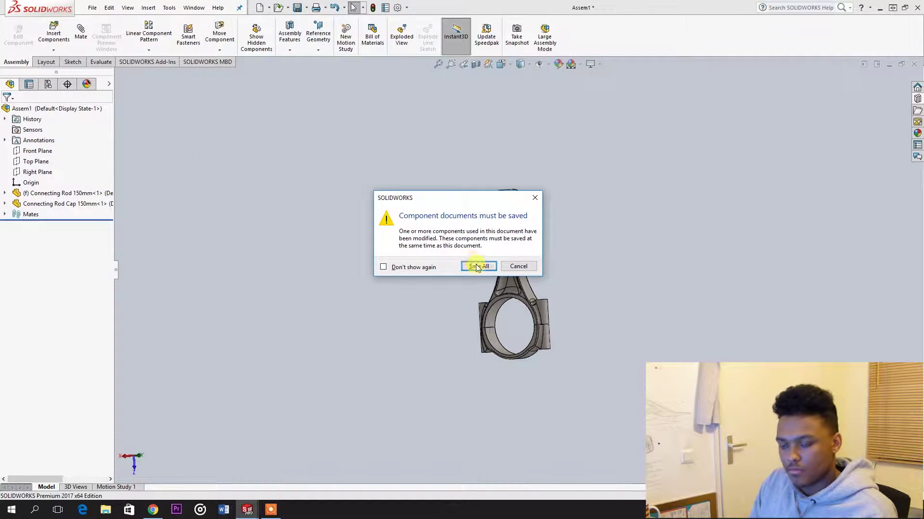
{"action": "left_click", "coordinate": [476, 268]}
{"action": "left_click", "coordinate": [484, 261]}
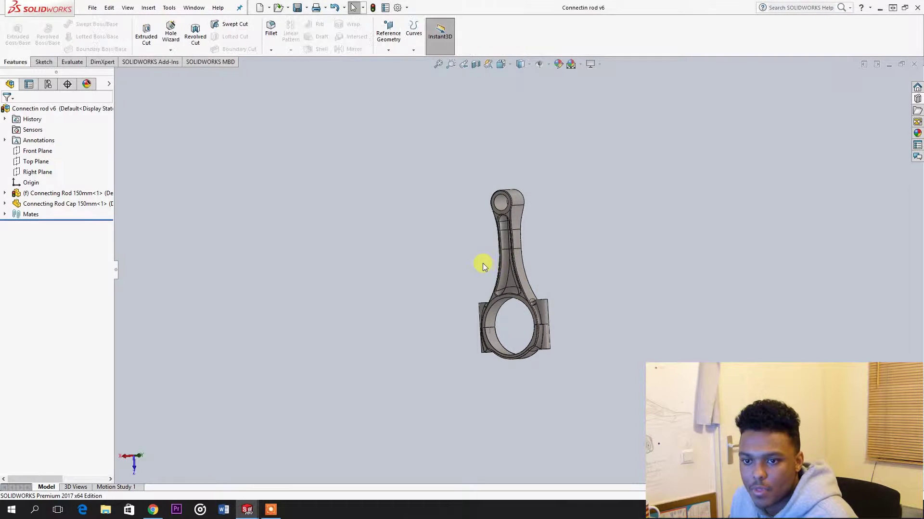
Step: Close SOLIDWORKS and launch SOLIDWORKS Visualize 2017 from its desktop shortcut
{"action": "left_click", "coordinate": [888, 64]}
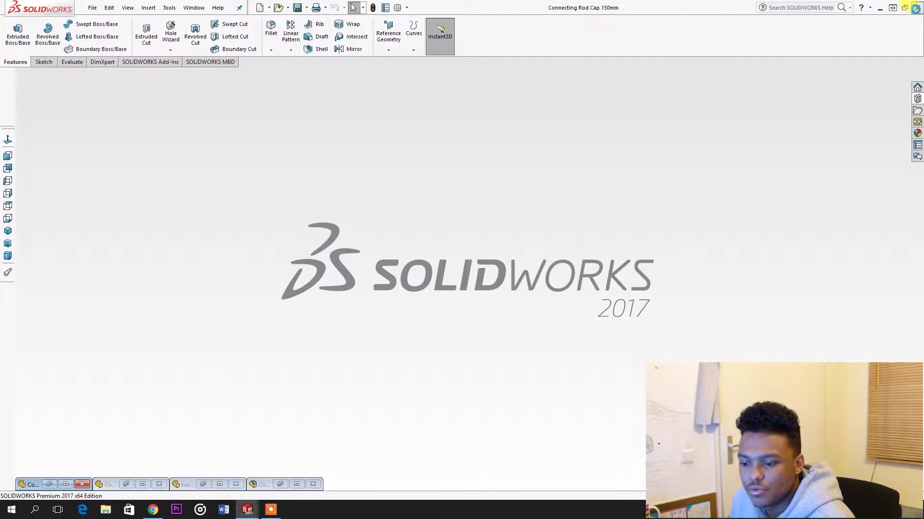
{"action": "left_click", "coordinate": [914, 8]}
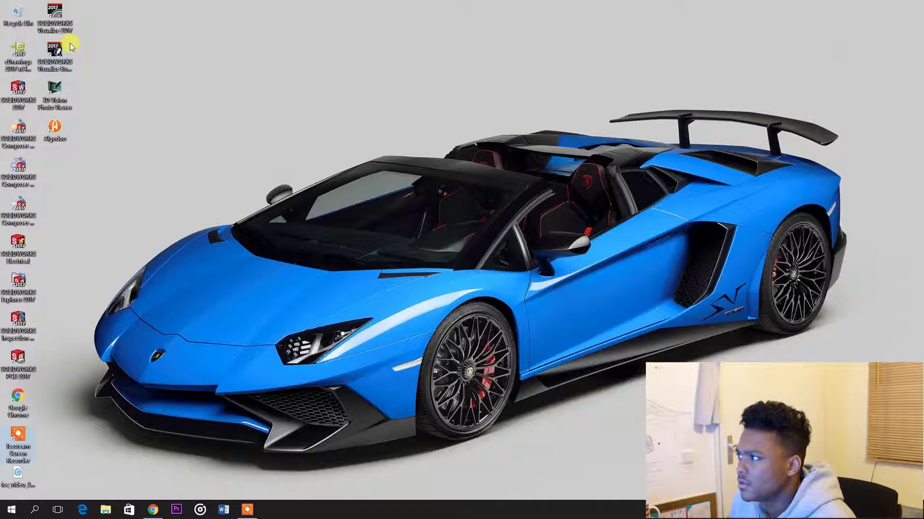
{"action": "double_click", "coordinate": [69, 22]}
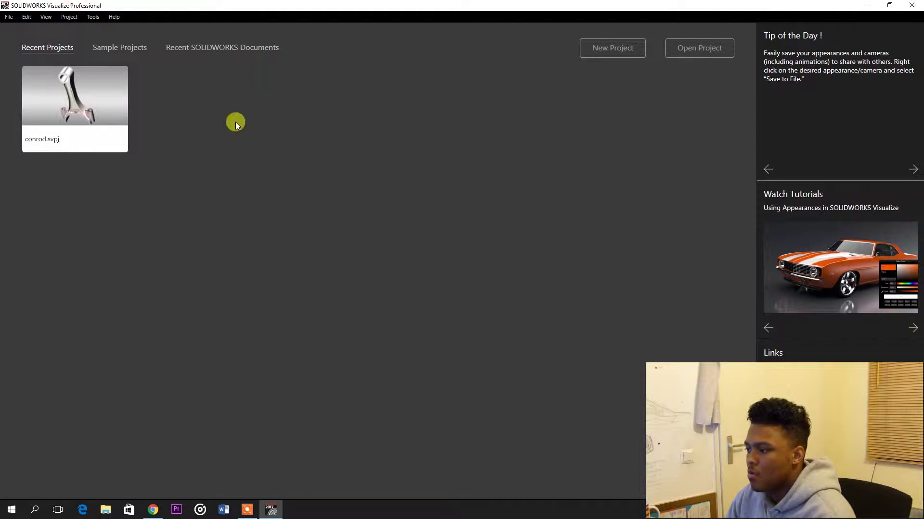
Step: Create a new Visualize project and import the connecting rod model via File > Import
{"action": "left_click", "coordinate": [596, 52]}
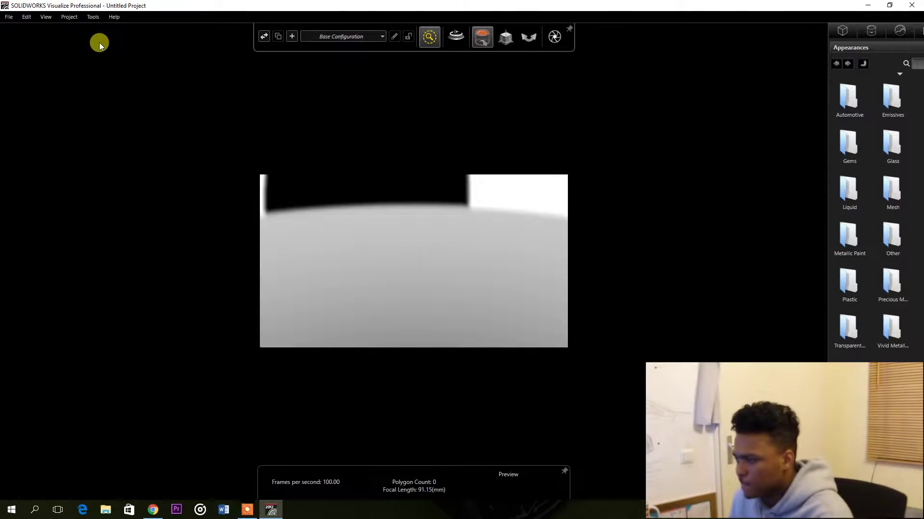
{"action": "left_click", "coordinate": [93, 18]}
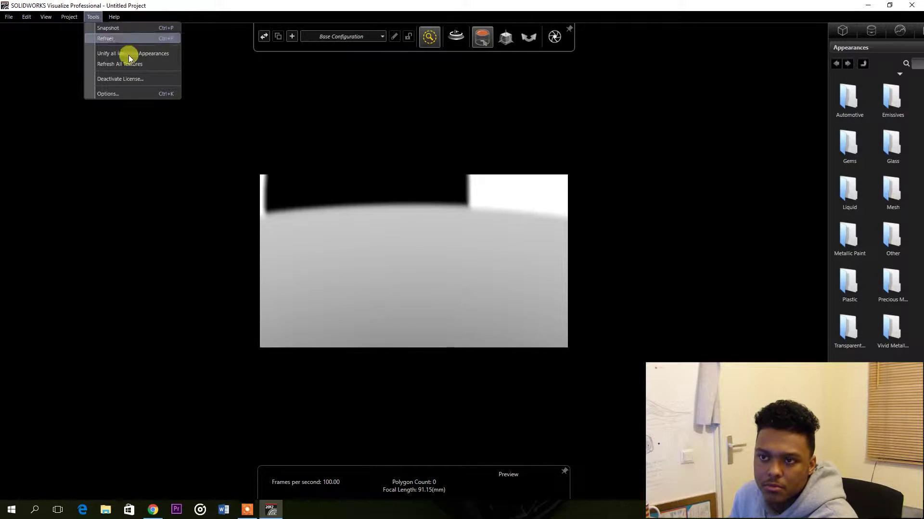
{"action": "left_click", "coordinate": [124, 134]}
{"action": "left_click", "coordinate": [9, 17]}
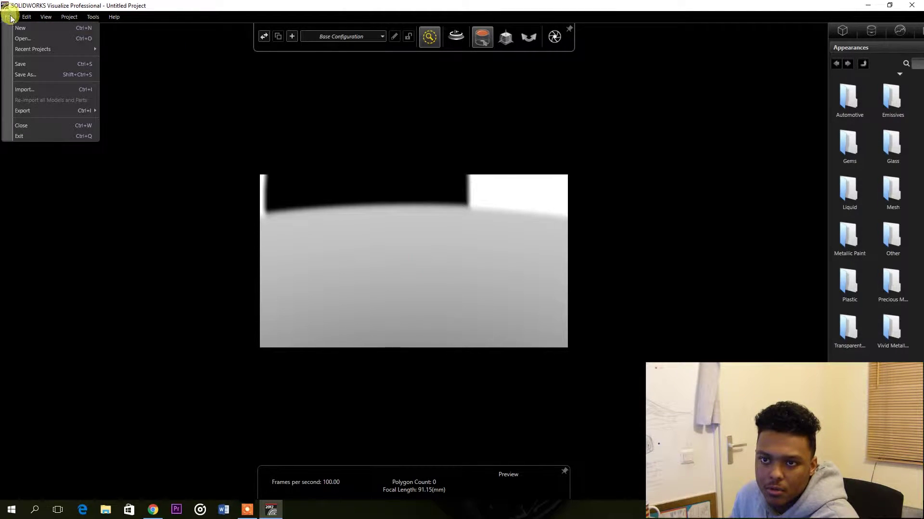
{"action": "left_click", "coordinate": [29, 89]}
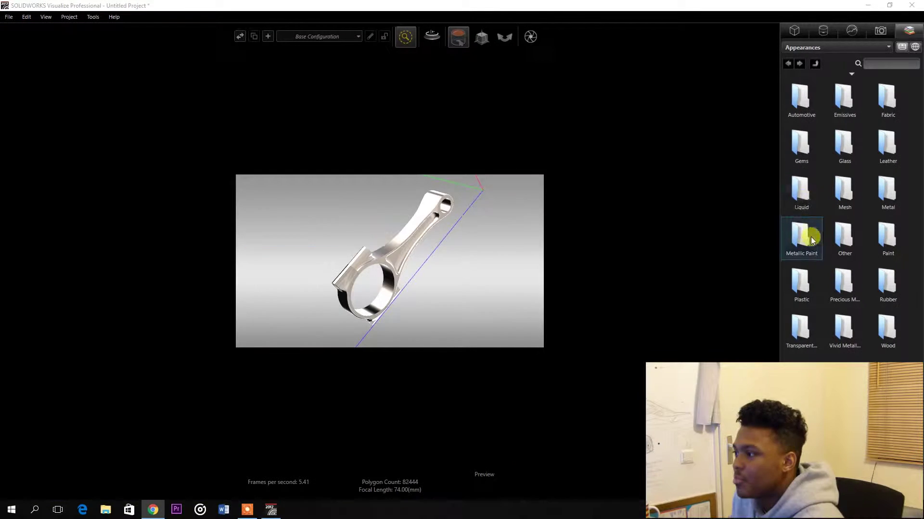
Step: Apply the Precious Metals 24k Gold appearance to the connecting rod and its cap
{"action": "double_click", "coordinate": [808, 247]}
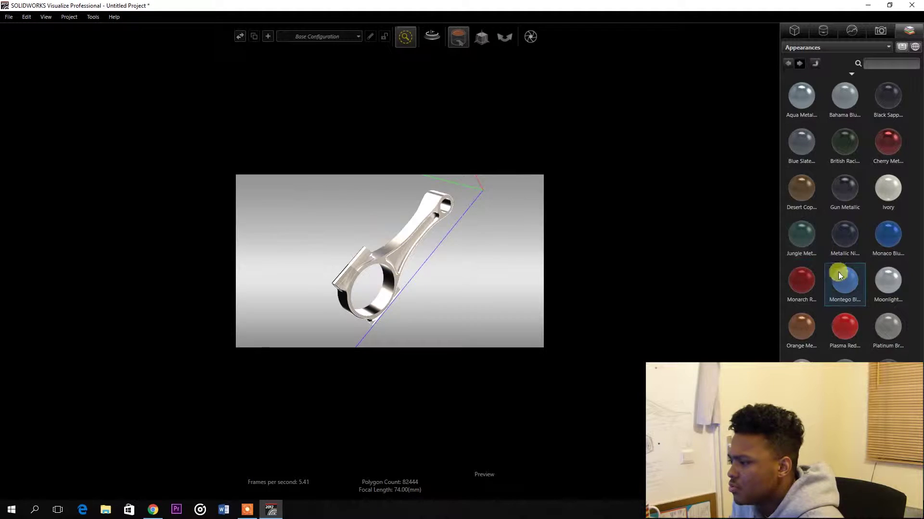
{"action": "left_click", "coordinate": [789, 64]}
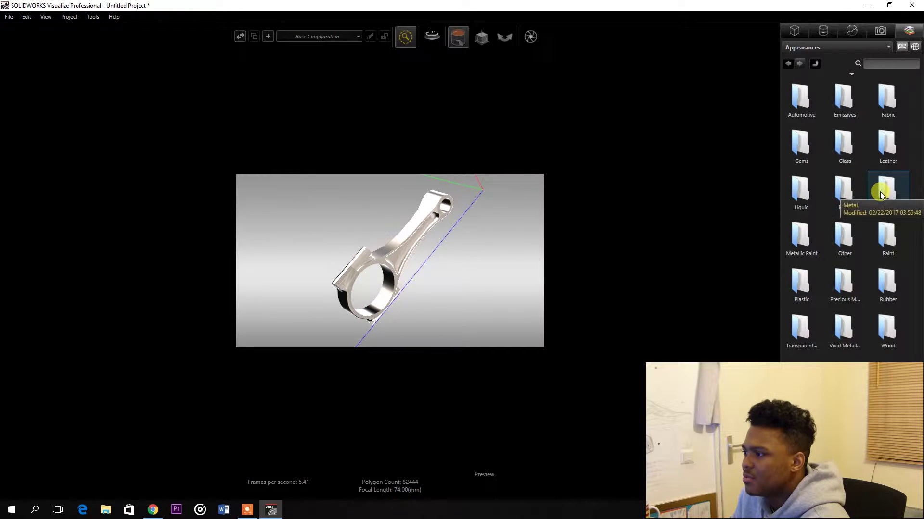
{"action": "double_click", "coordinate": [847, 281]}
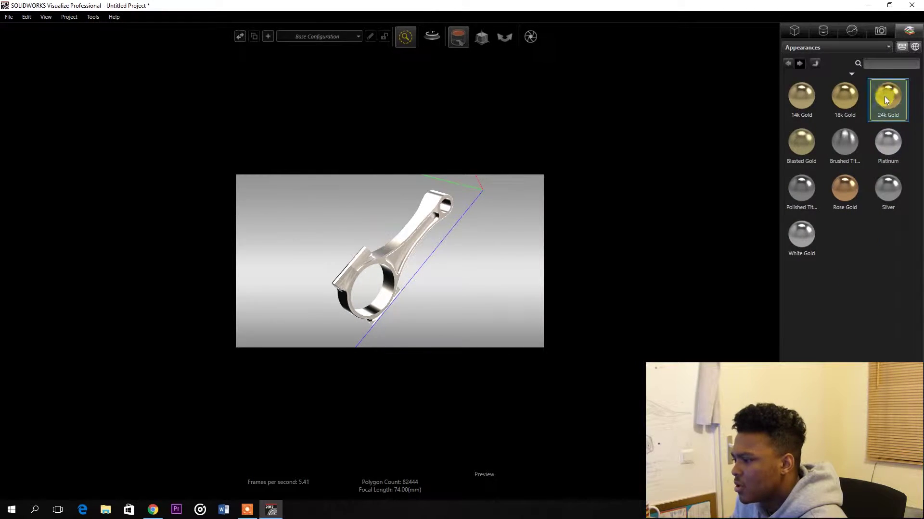
{"action": "left_click_drag", "start_coordinate": [889, 101], "coordinate": [395, 264]}
{"action": "left_click_drag", "start_coordinate": [884, 110], "coordinate": [359, 267]}
Step: Orbit and twist the gold connecting rod to inspect it from several angles
{"action": "scroll", "coordinate": [358, 267], "scroll_direction": "up", "scroll_amount": 6}
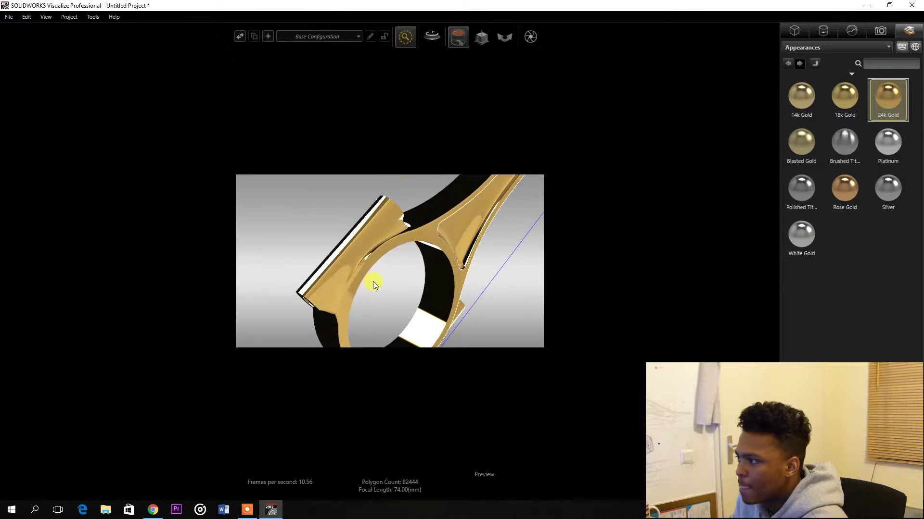
{"action": "scroll", "coordinate": [380, 279], "scroll_direction": "down", "scroll_amount": 8}
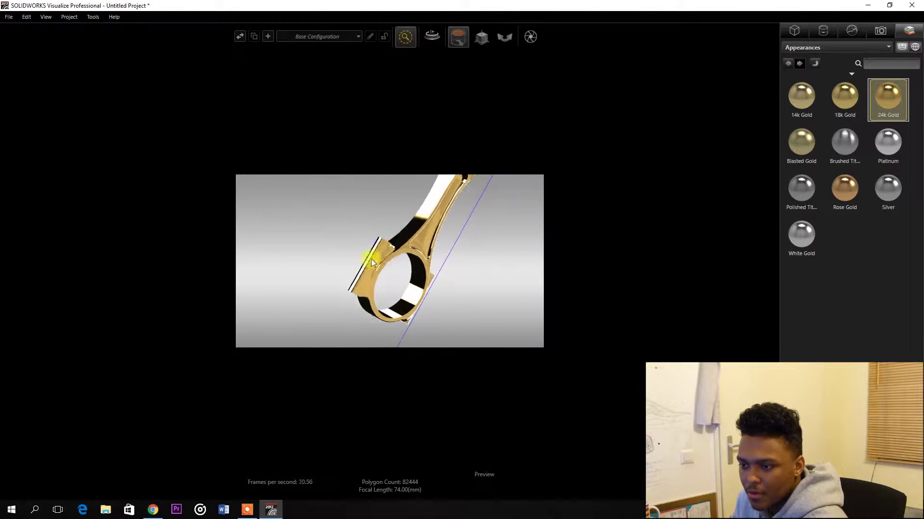
{"action": "left_click_drag", "start_coordinate": [414, 245], "coordinate": [484, 130]}
{"action": "left_click", "coordinate": [494, 59]}
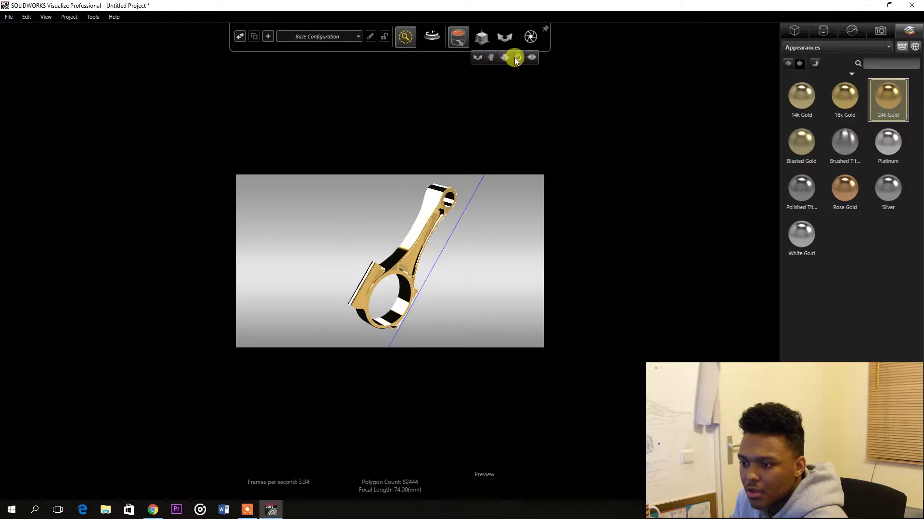
{"action": "left_click", "coordinate": [482, 58]}
{"action": "left_click", "coordinate": [515, 65]}
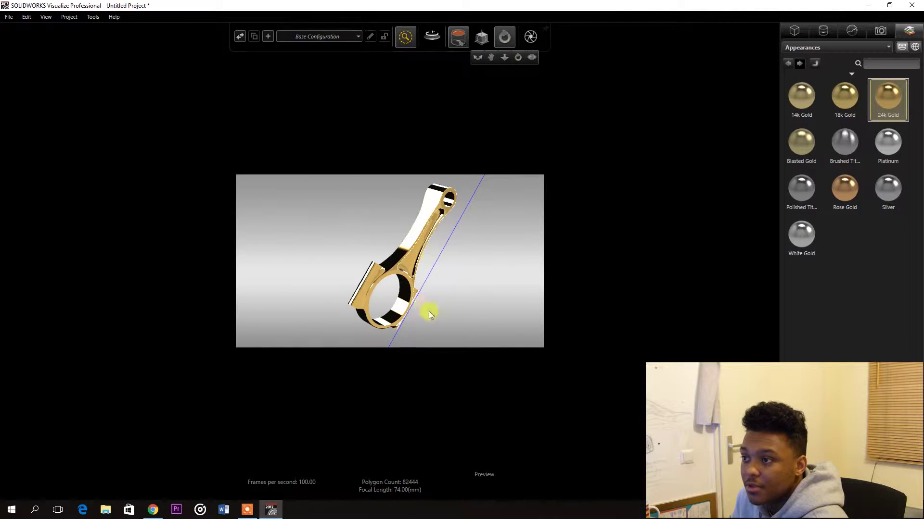
{"action": "mouse_move", "coordinate": [429, 311]}
{"action": "left_mouse_down"}
{"action": "mouse_move", "coordinate": [417, 304]}
{"action": "mouse_move", "coordinate": [433, 302]}
{"action": "left_mouse_up"}
{"action": "left_click", "coordinate": [504, 38]}
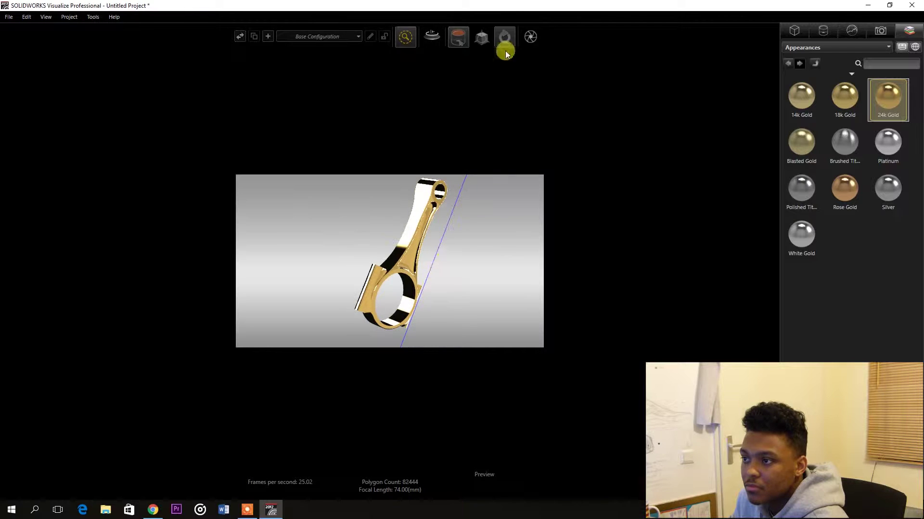
{"action": "left_click", "coordinate": [493, 58]}
{"action": "left_click", "coordinate": [477, 61]}
{"action": "left_click_drag", "start_coordinate": [445, 191], "coordinate": [398, 208]}
{"action": "left_click_drag", "start_coordinate": [393, 297], "coordinate": [436, 254]}
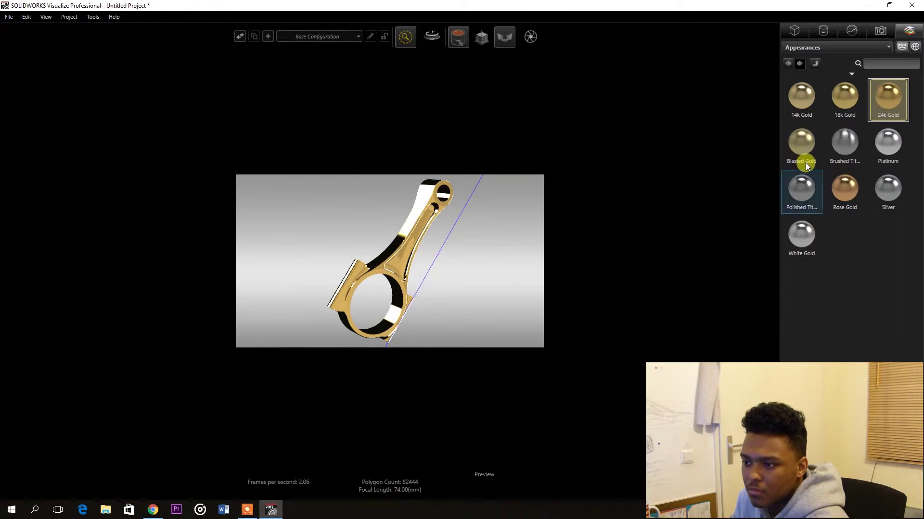
Step: Apply Brushed Titanium to the rod and cap, then select each part to verify its appearance
{"action": "mouse_move", "coordinate": [847, 139]}
{"action": "left_mouse_down"}
{"action": "mouse_move", "coordinate": [595, 235]}
{"action": "mouse_move", "coordinate": [412, 277]}
{"action": "mouse_move", "coordinate": [396, 268]}
{"action": "left_mouse_up"}
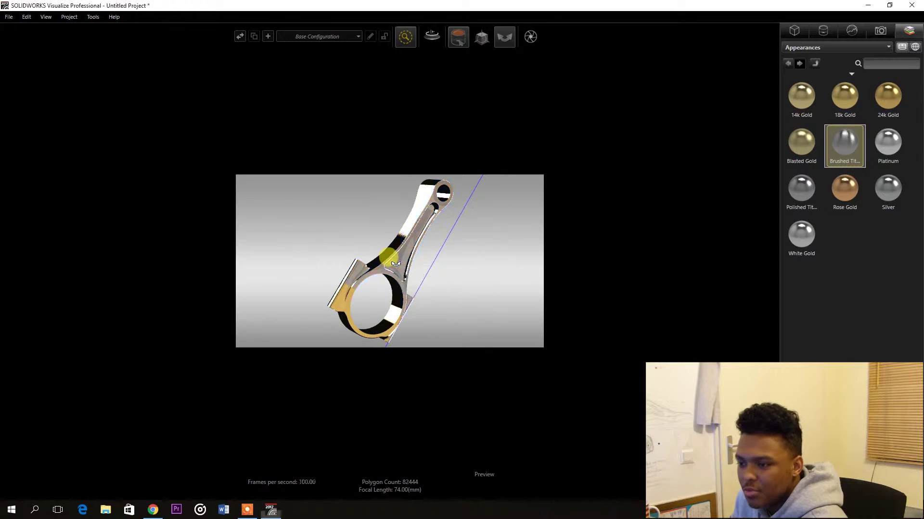
{"action": "mouse_move", "coordinate": [845, 140]}
{"action": "left_mouse_down"}
{"action": "mouse_move", "coordinate": [447, 275]}
{"action": "mouse_move", "coordinate": [390, 304]}
{"action": "mouse_move", "coordinate": [360, 298]}
{"action": "left_mouse_up"}
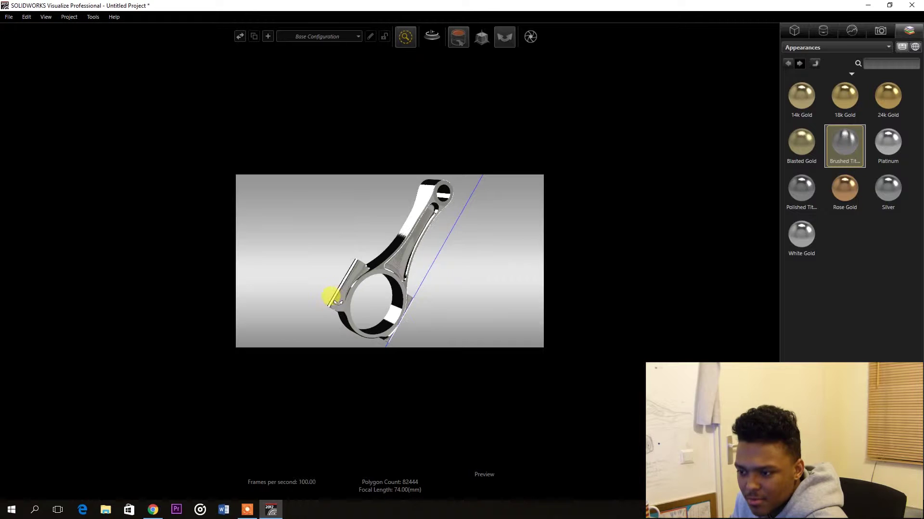
{"action": "double_click", "coordinate": [338, 302]}
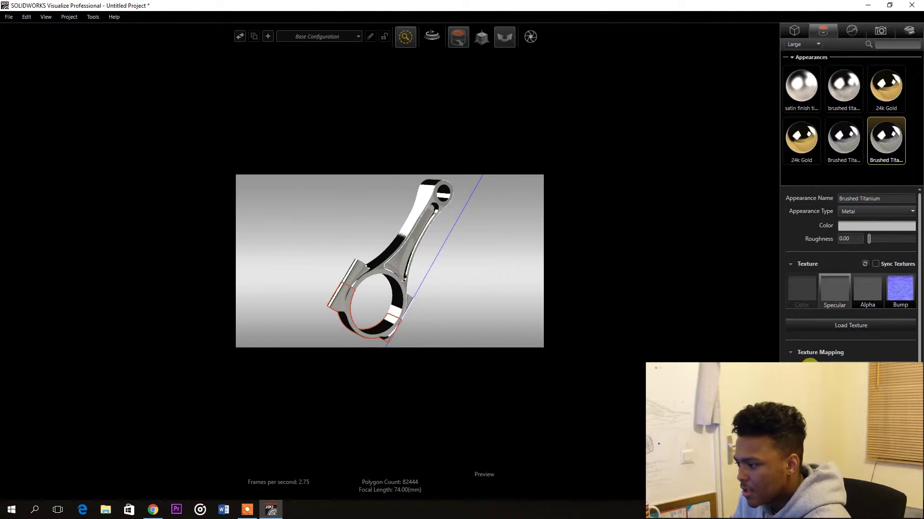
{"action": "double_click", "coordinate": [357, 270]}
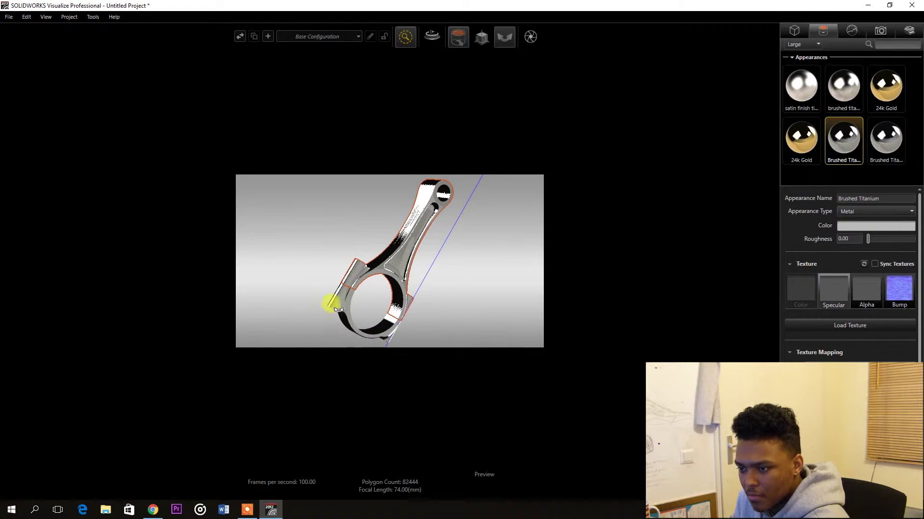
{"action": "double_click", "coordinate": [335, 298]}
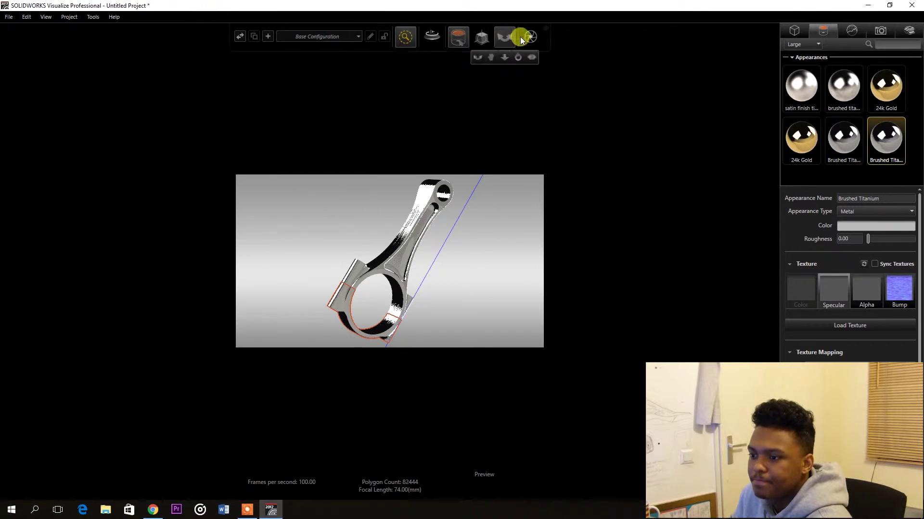
Step: Render the titanium connecting rod as a 1920x1080 JPEG image
{"action": "left_click", "coordinate": [533, 37]}
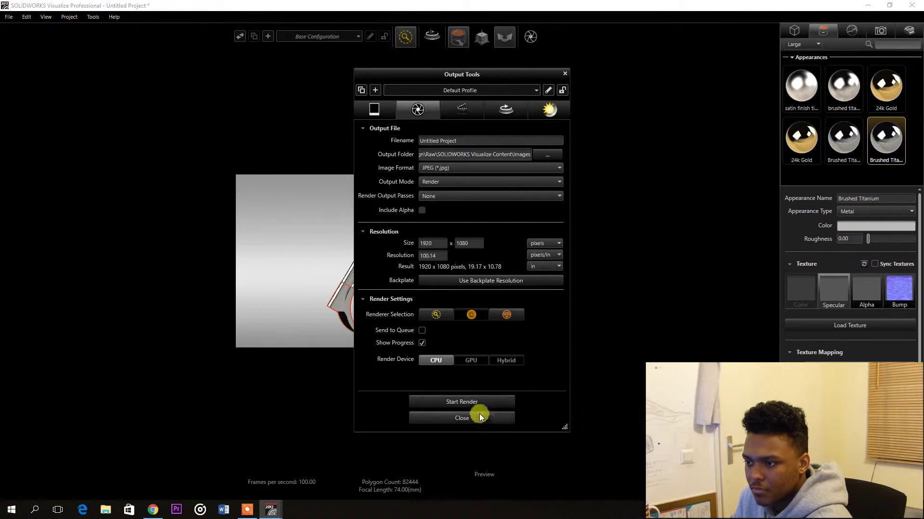
{"action": "left_click", "coordinate": [467, 403]}
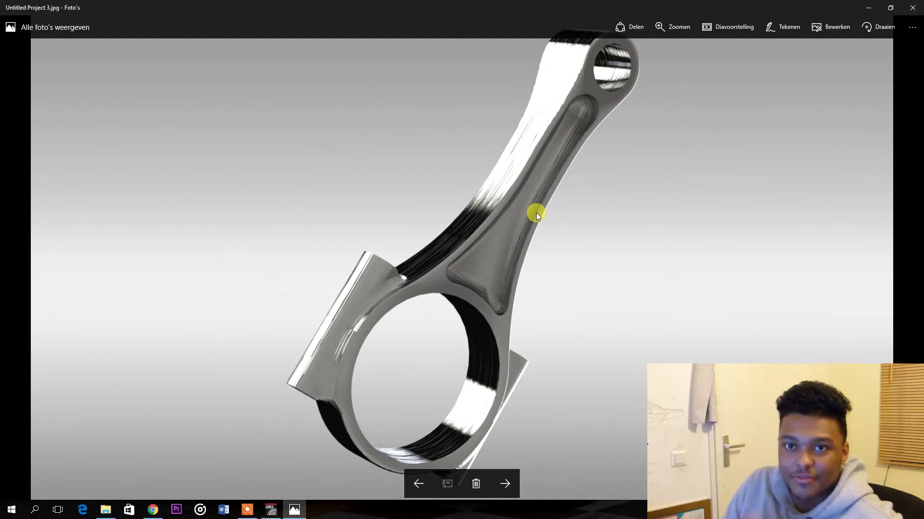
Step: Close the Photos viewer and return to the Images folder showing Untitled Project 3
{"action": "left_click", "coordinate": [912, 7]}
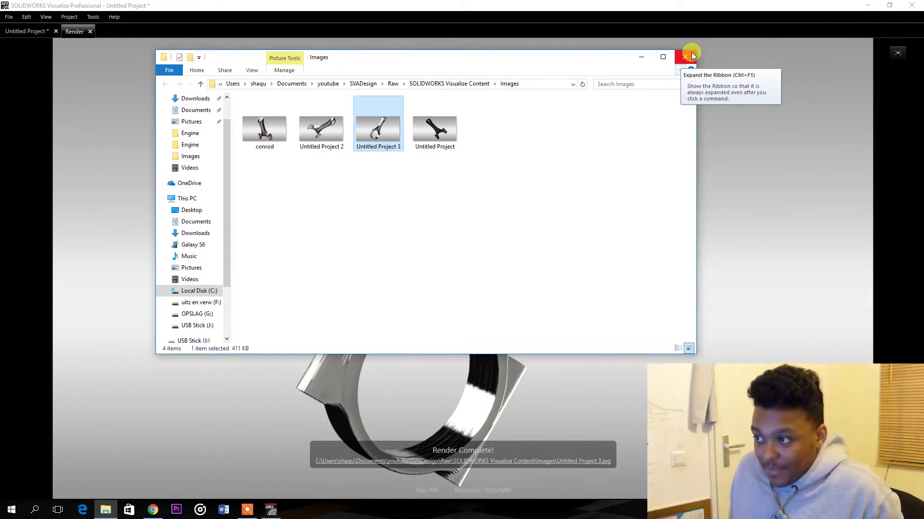
{"action": "key", "text": "alt+Tab"}
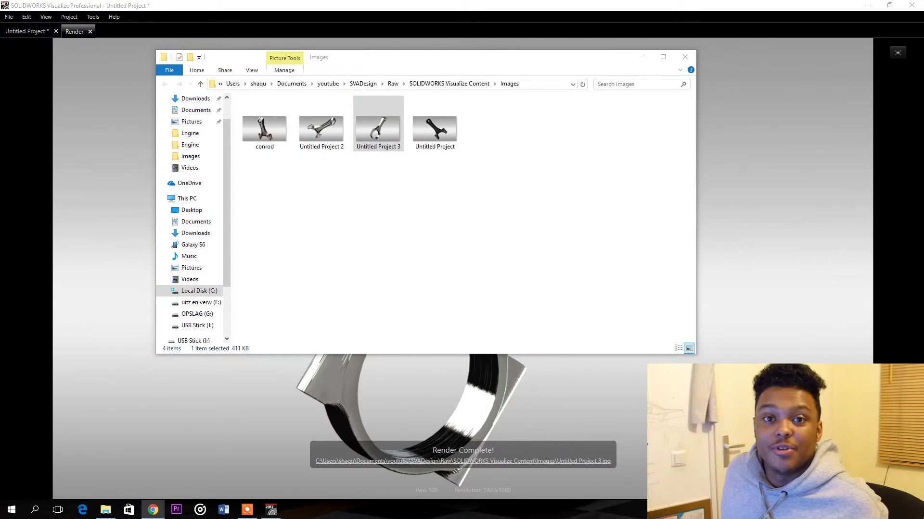